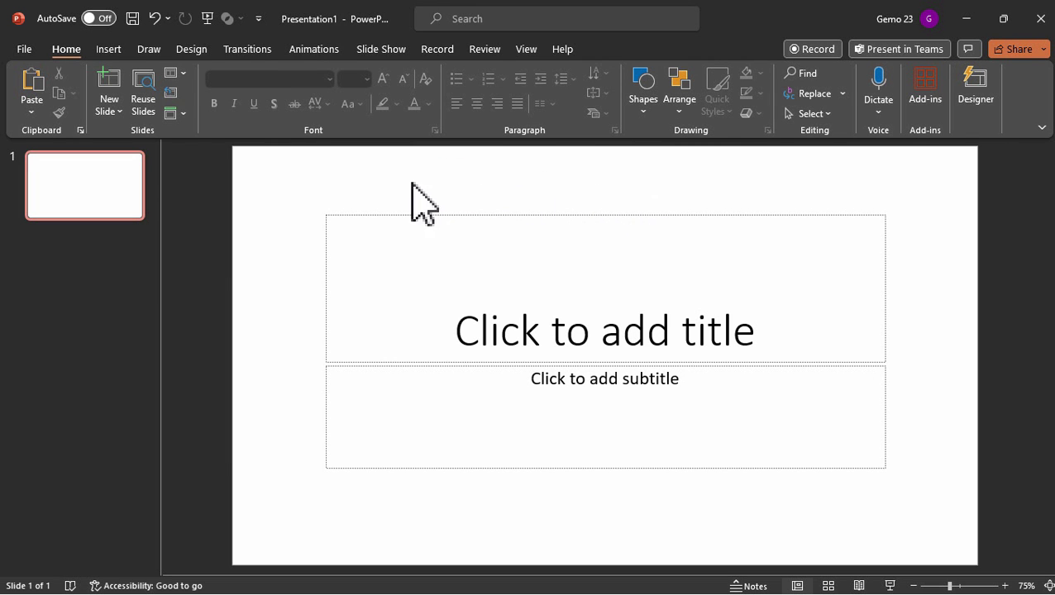
Delete the title and subtitle placeholders from the blank slide
drag(291, 179, 919, 517)
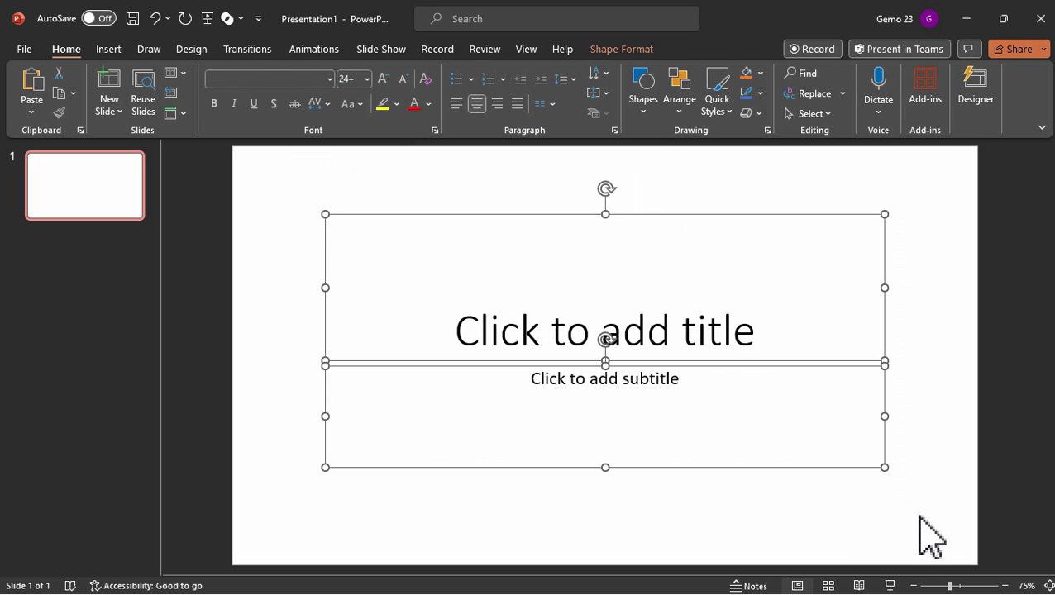
key(Delete)
scroll(576, 322, down, 4)
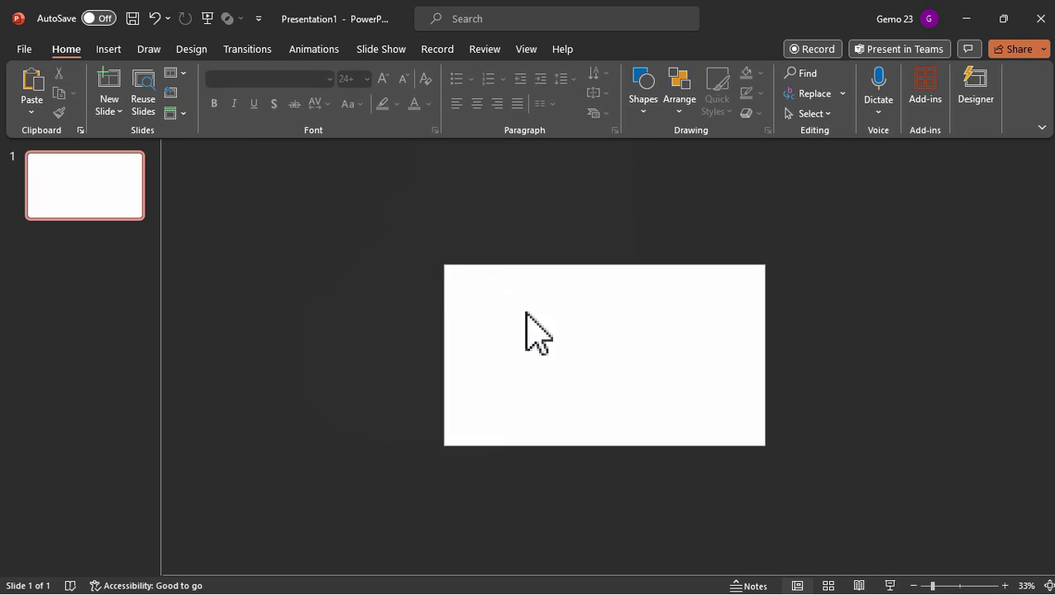
Draw a rectangle covering the whole slide, 13.33" wide and 7.5" high
scroll(525, 310, up, 2)
click(116, 52)
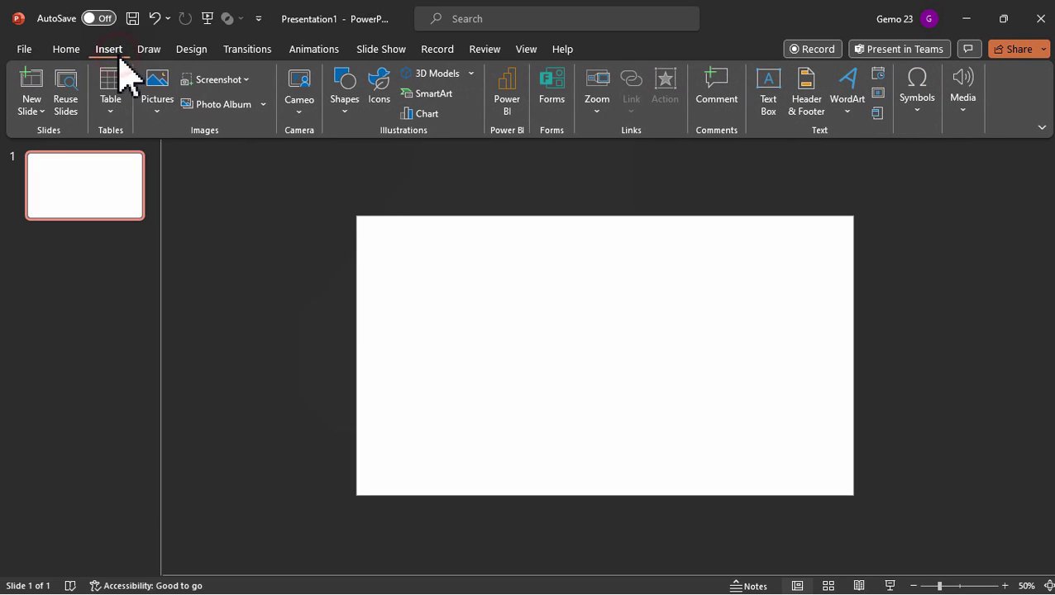
click(347, 114)
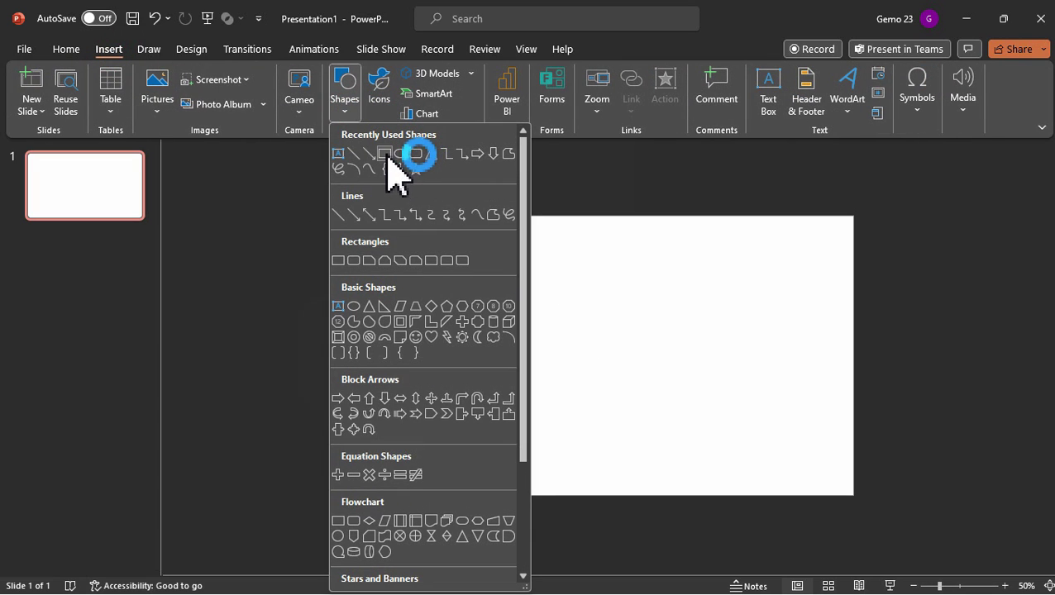
click(385, 154)
mouse_move(379, 238)
mouse_down()
mouse_move(607, 391)
mouse_move(862, 494)
mouse_move(845, 496)
mouse_up()
drag(843, 355, 853, 355)
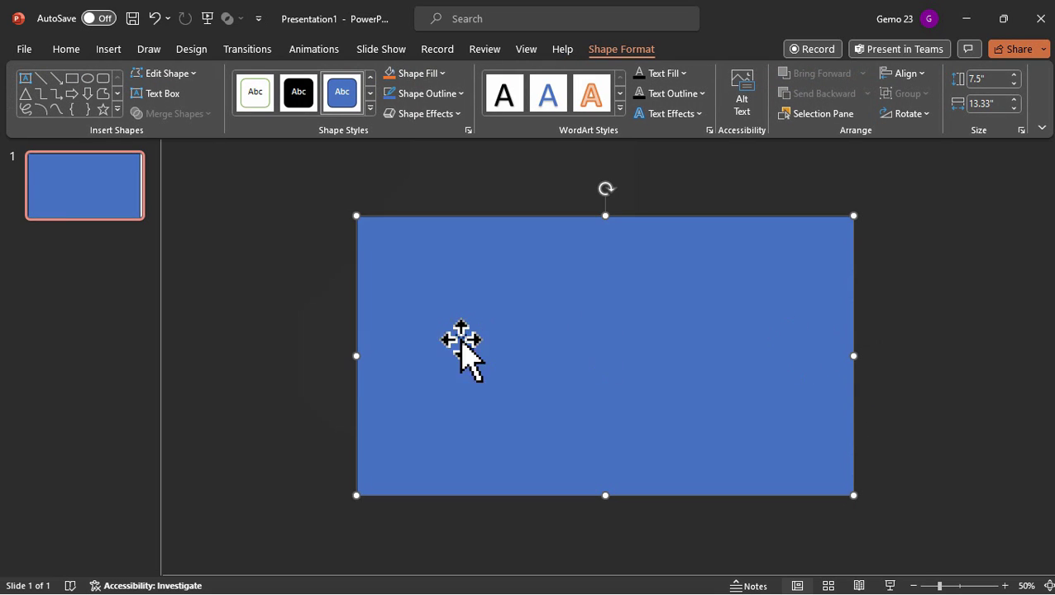
drag(354, 355, 356, 355)
Remove the rectangle's outline and fill it with white
click(425, 94)
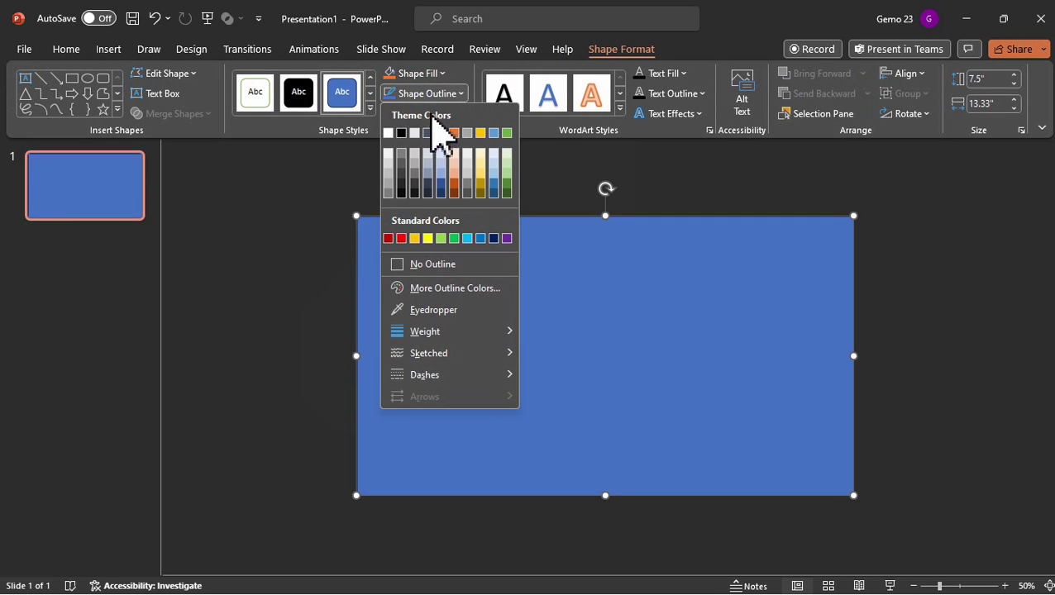
click(452, 268)
click(464, 179)
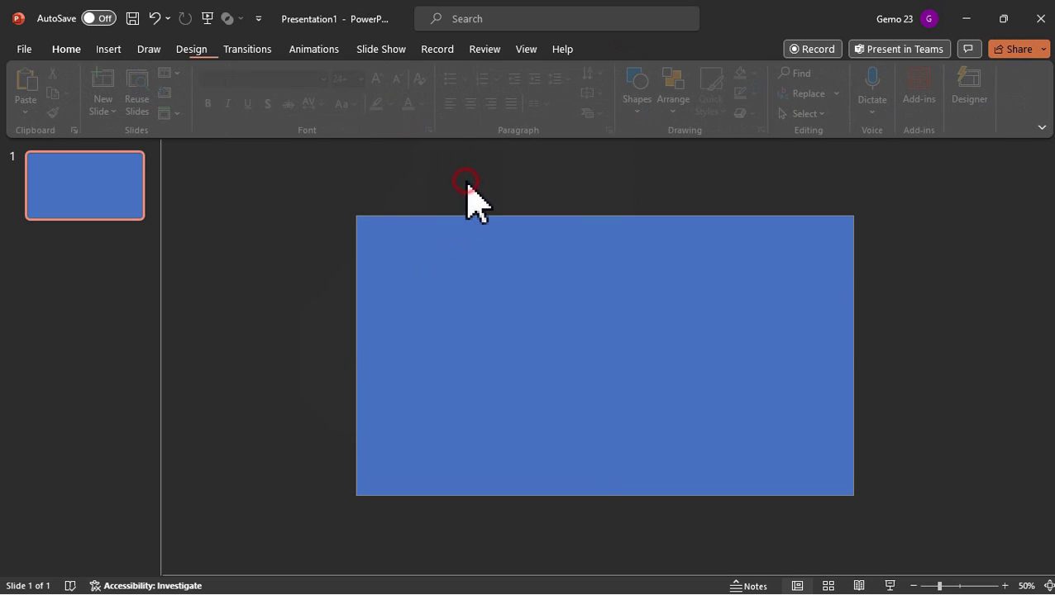
click(458, 279)
click(432, 73)
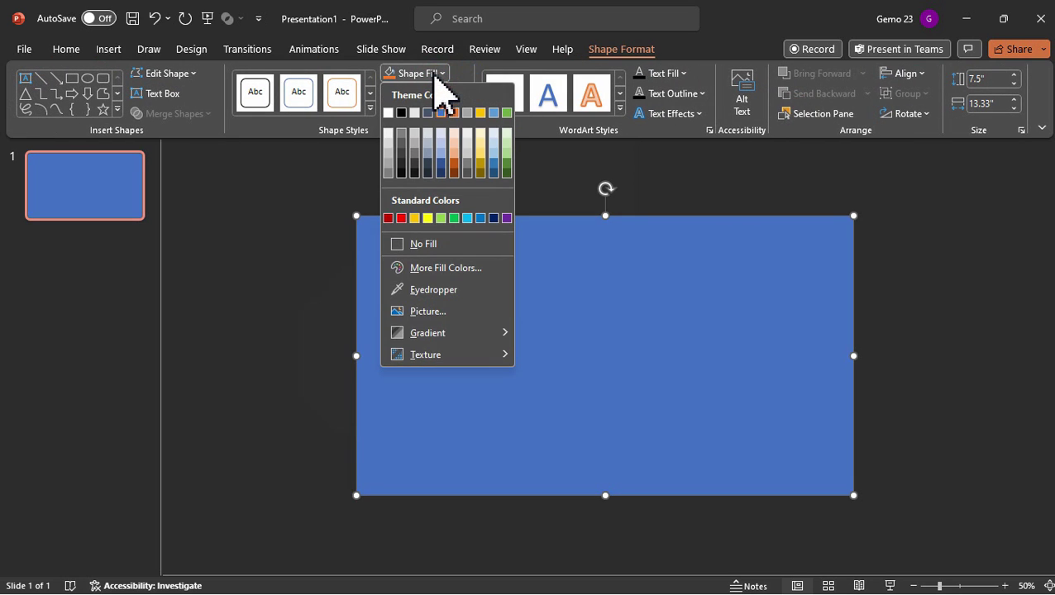
click(390, 113)
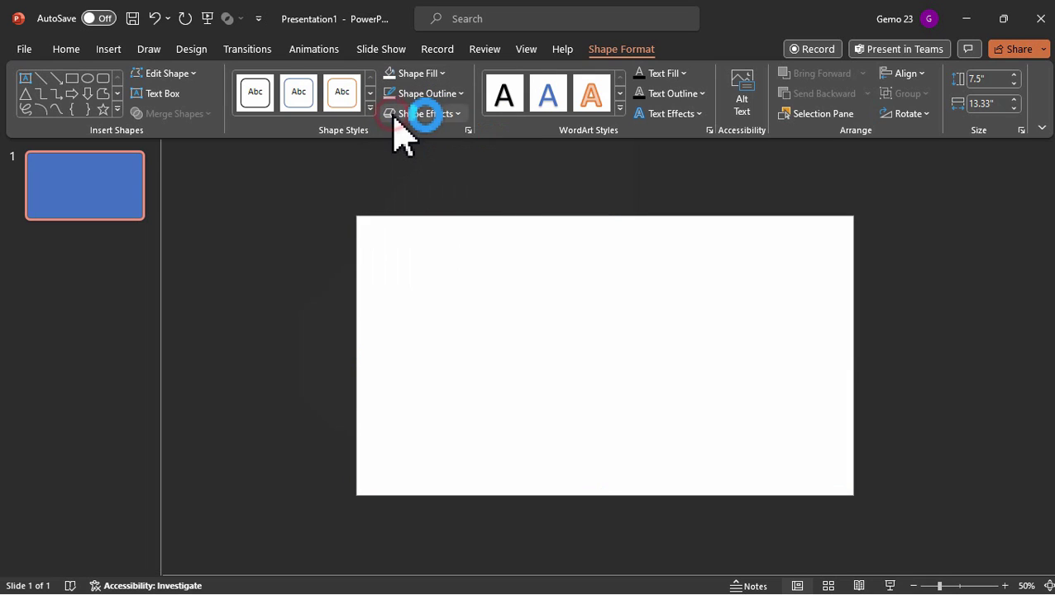
click(416, 166)
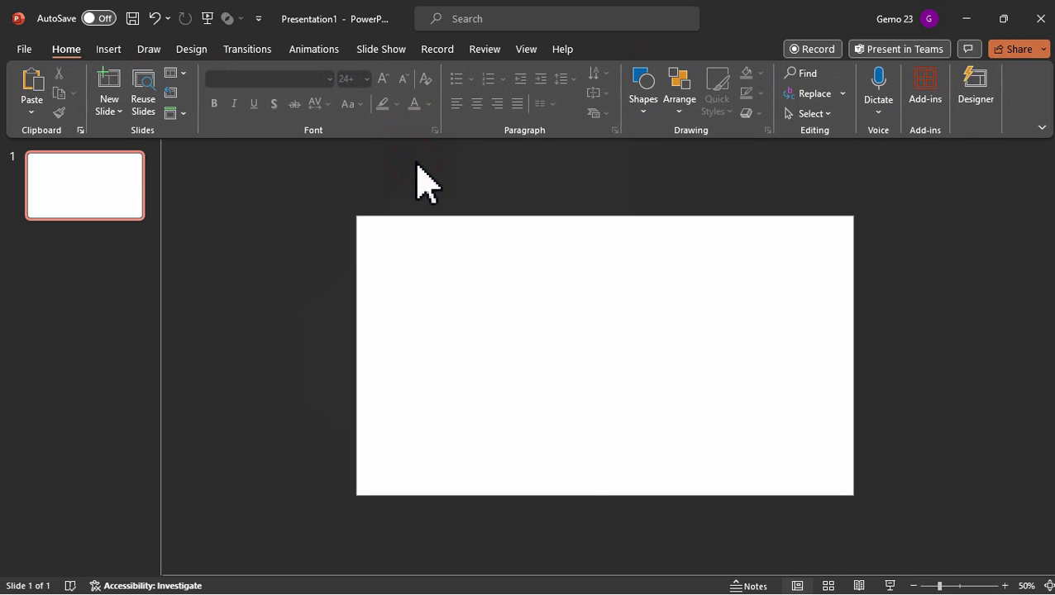
Add a text box across the middle of the slide containing the word MANILA in capitals
click(110, 51)
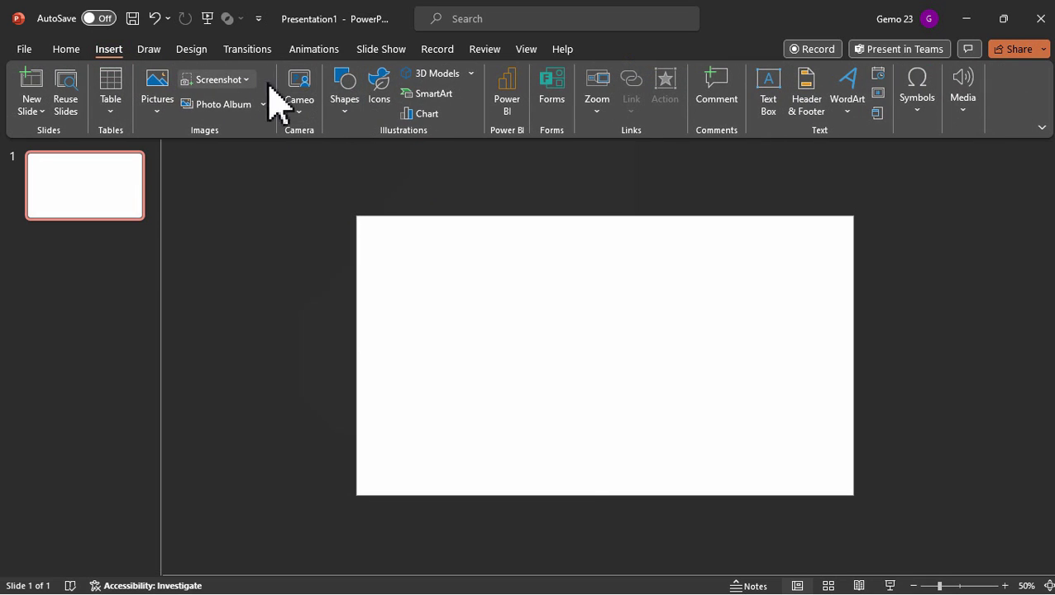
click(767, 103)
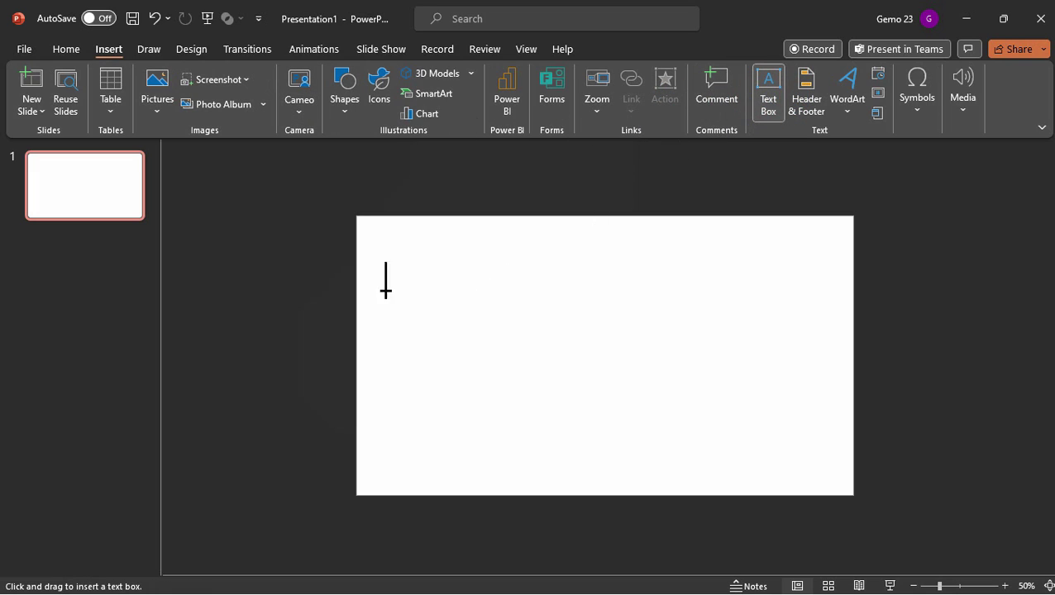
drag(372, 287, 831, 422)
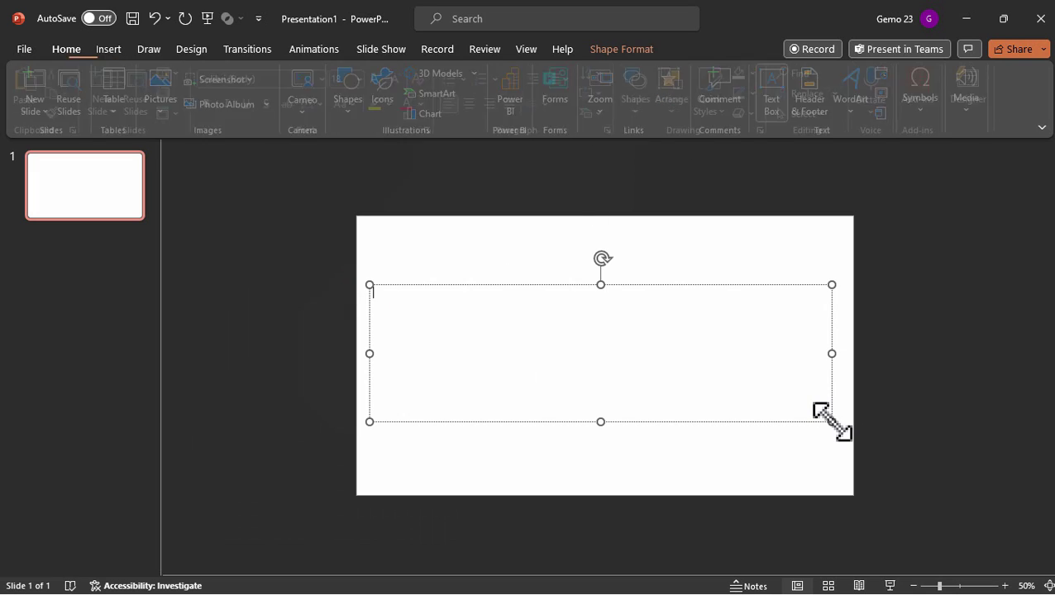
key(Caps_Lock)
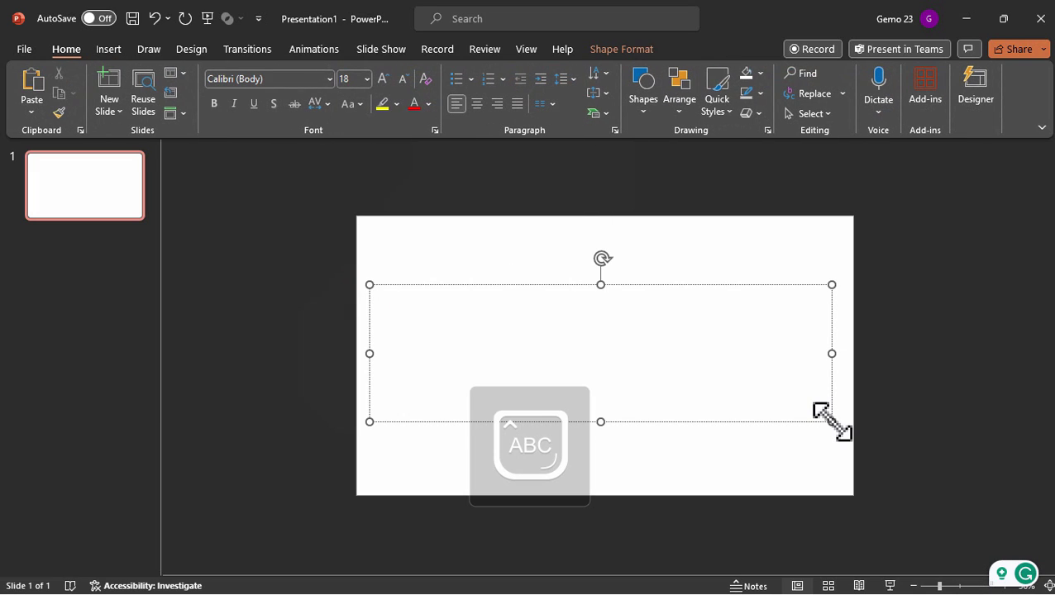
text(MANILA)
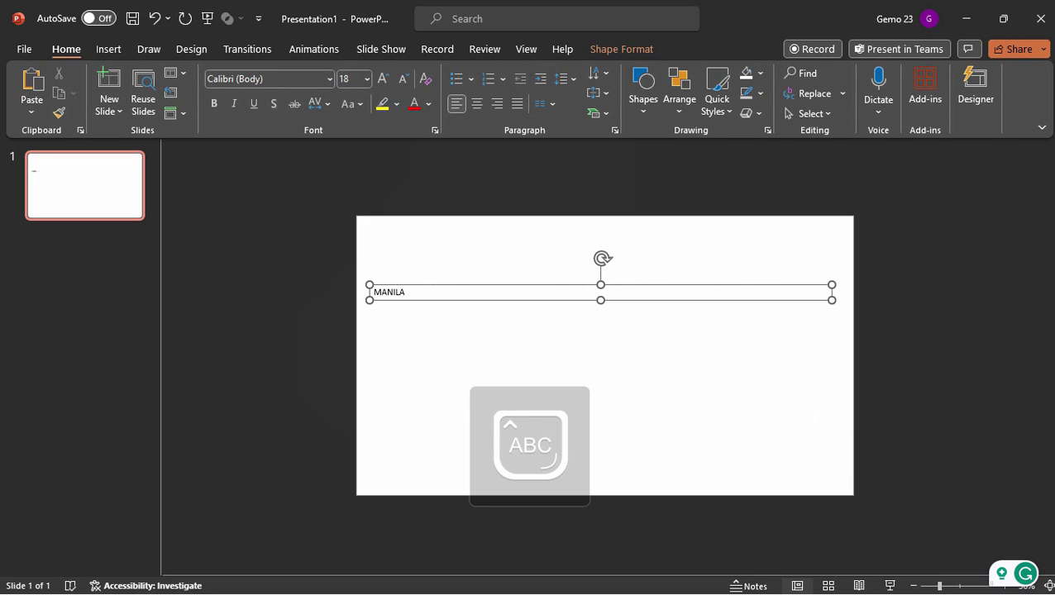
Format the MANILA text in the Montserrat Black font at size 215
key(ctrl+a)
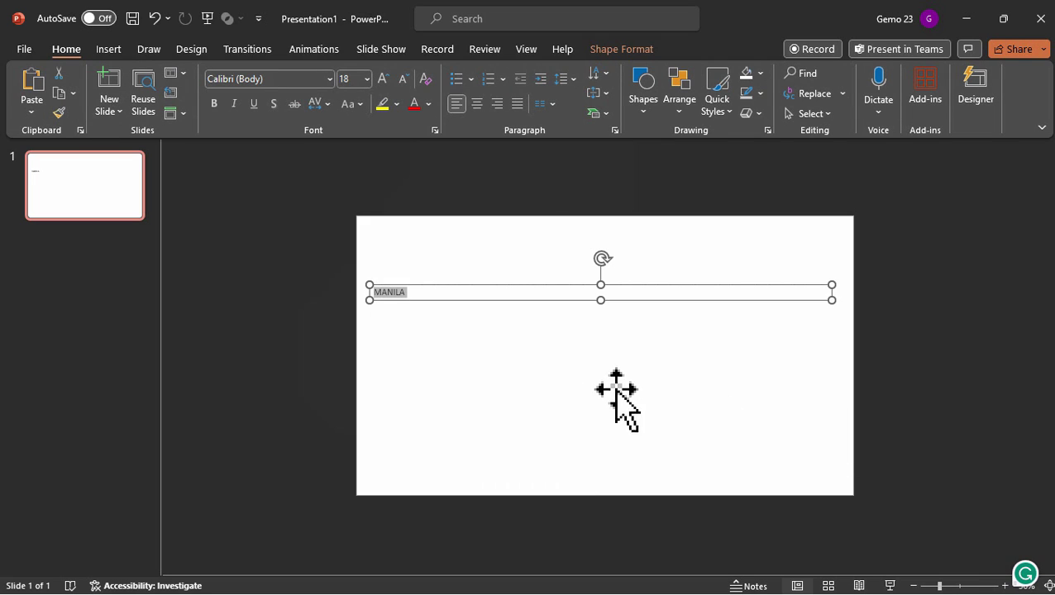
click(329, 79)
scroll(330, 273, down, 4)
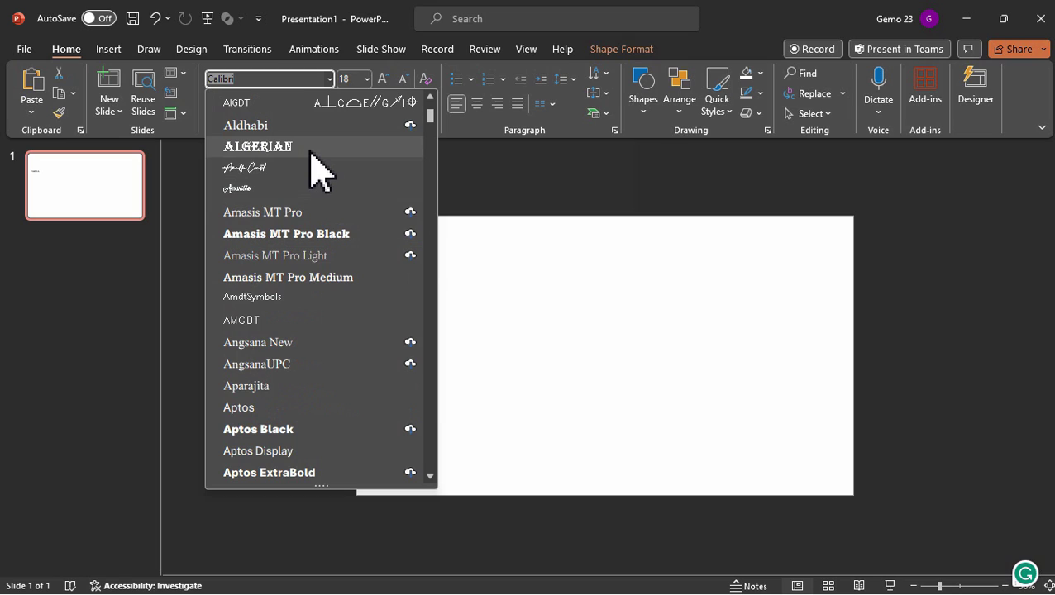
text(Montserrat)
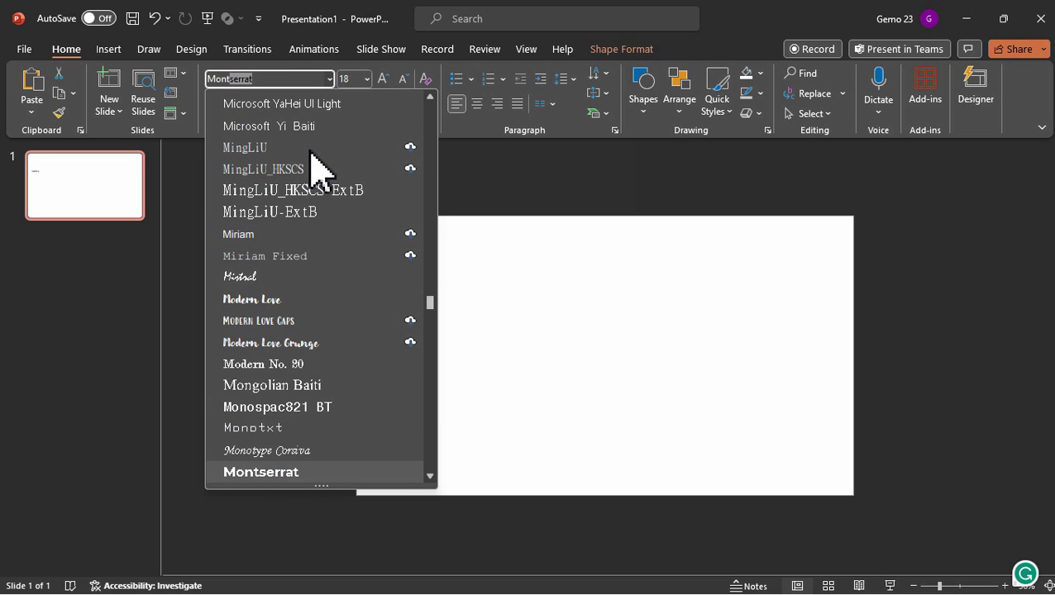
scroll(316, 202, down, 1)
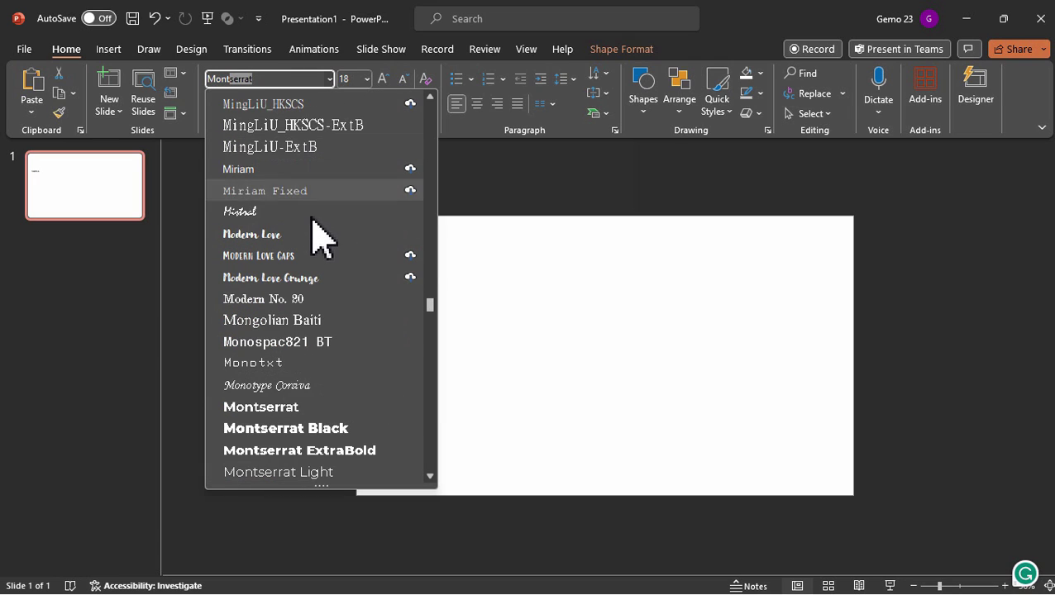
click(306, 434)
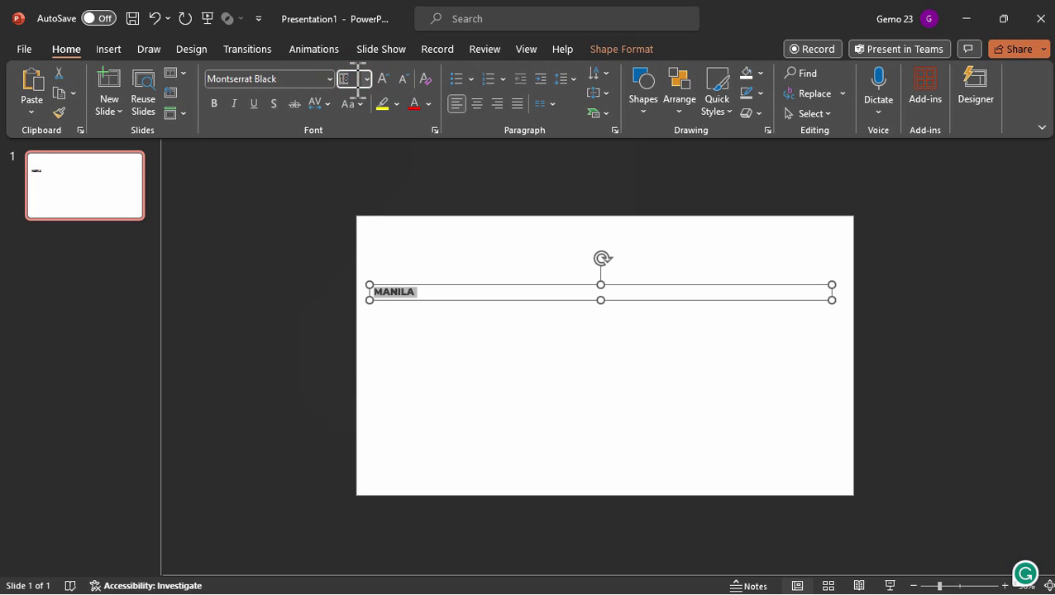
text(215)
key(Return)
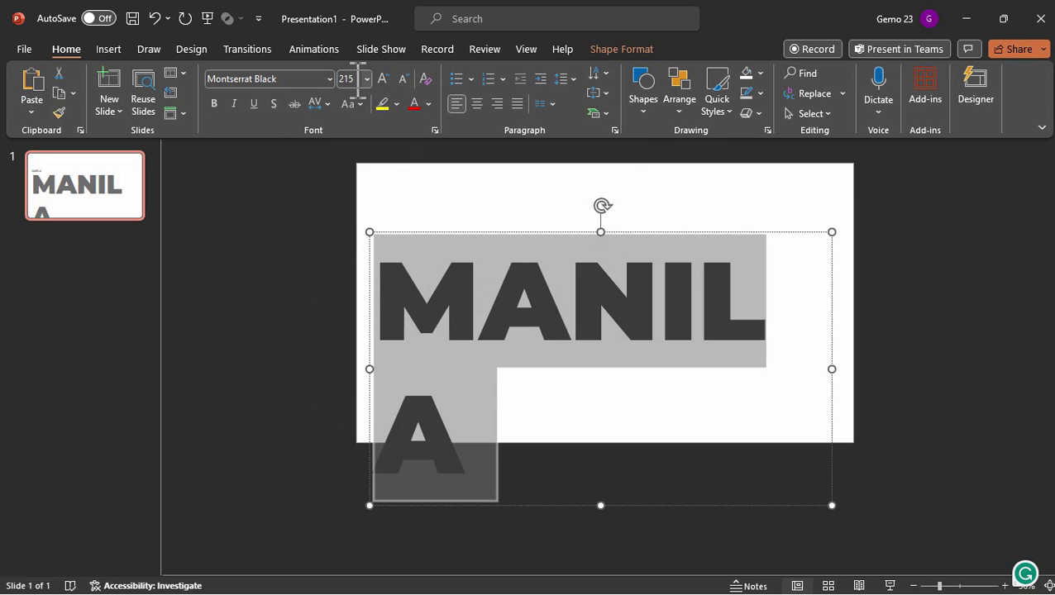
Widen the text box so MANILA fits on one line, and center the text and its box on the slide
drag(836, 369, 893, 370)
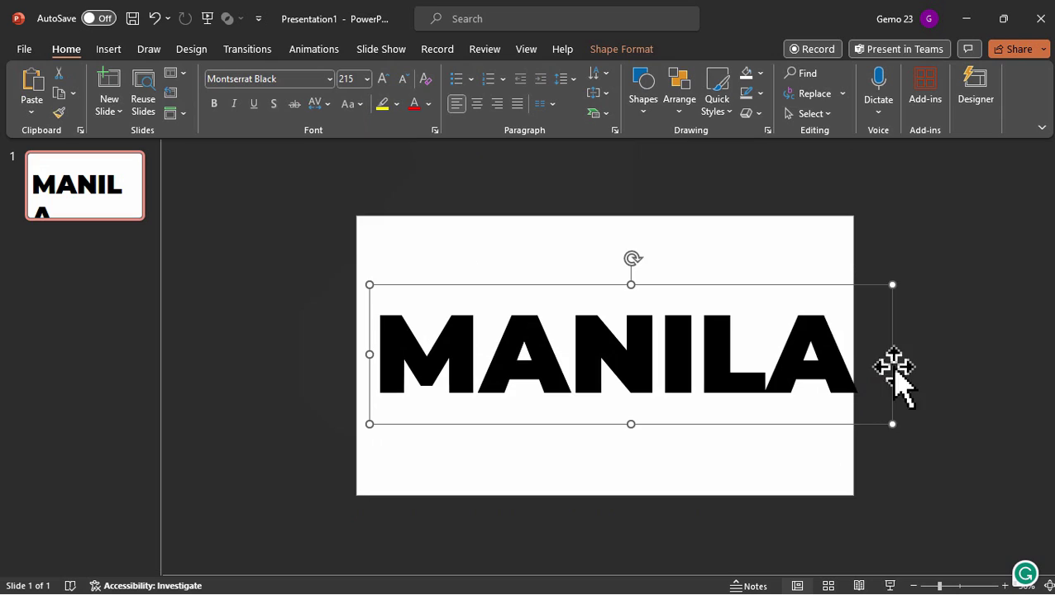
click(477, 103)
drag(671, 282, 648, 286)
click(206, 173)
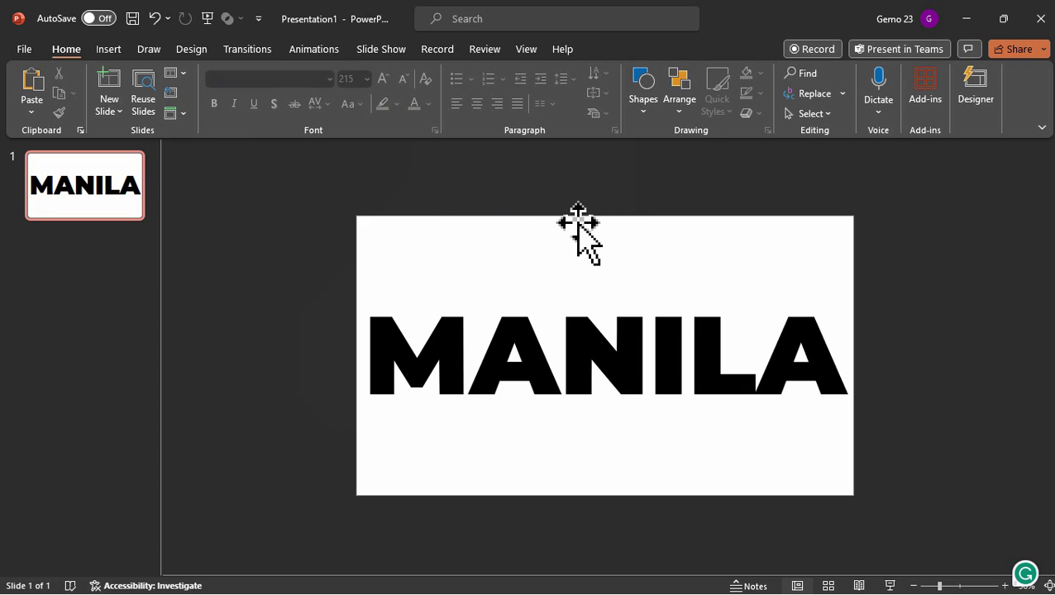
Subtract the MANILA text from the white rectangle to cut the letters out of the shape
click(608, 254)
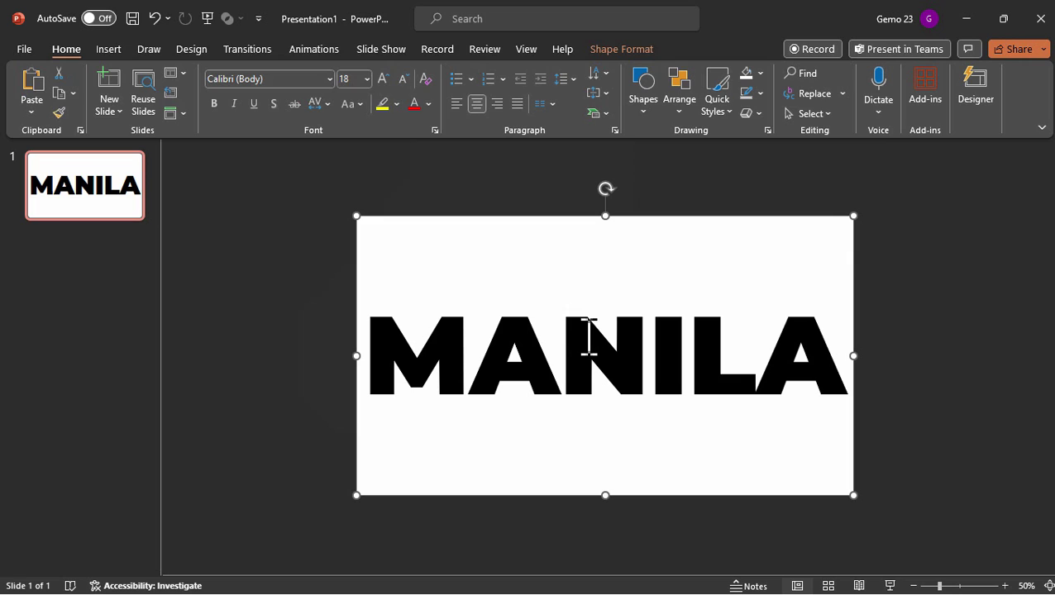
shift+click(588, 336)
click(608, 51)
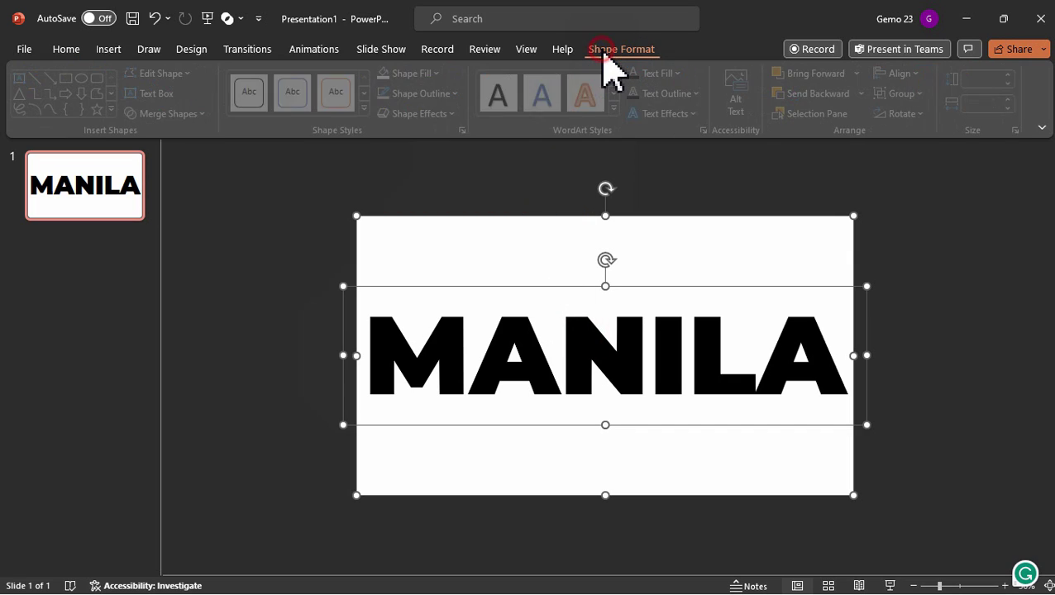
click(197, 116)
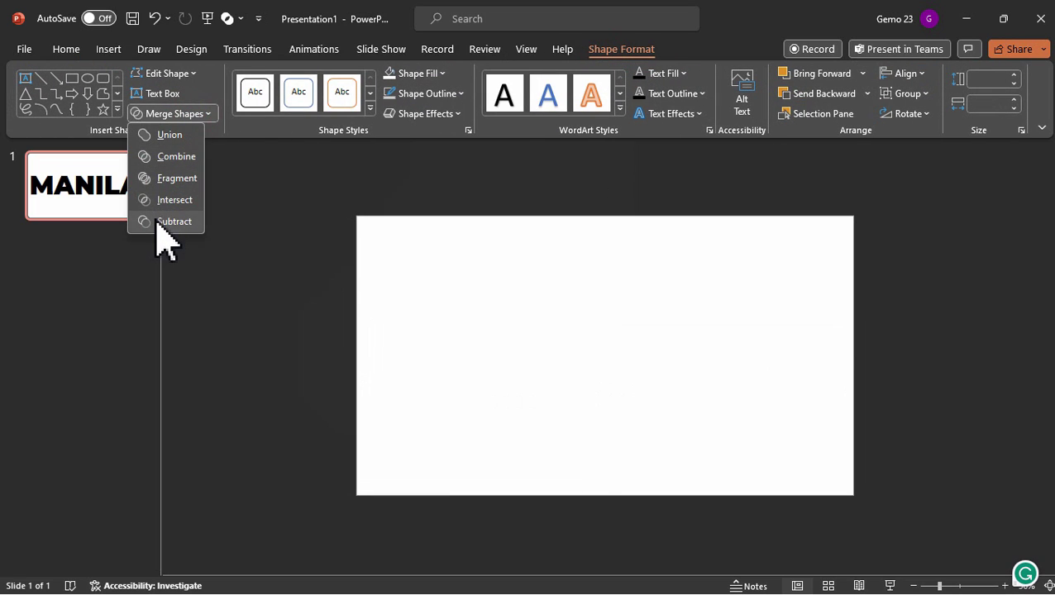
click(160, 225)
drag(659, 287, 649, 329)
scroll(640, 294, down, 4)
scroll(636, 302, up, 3)
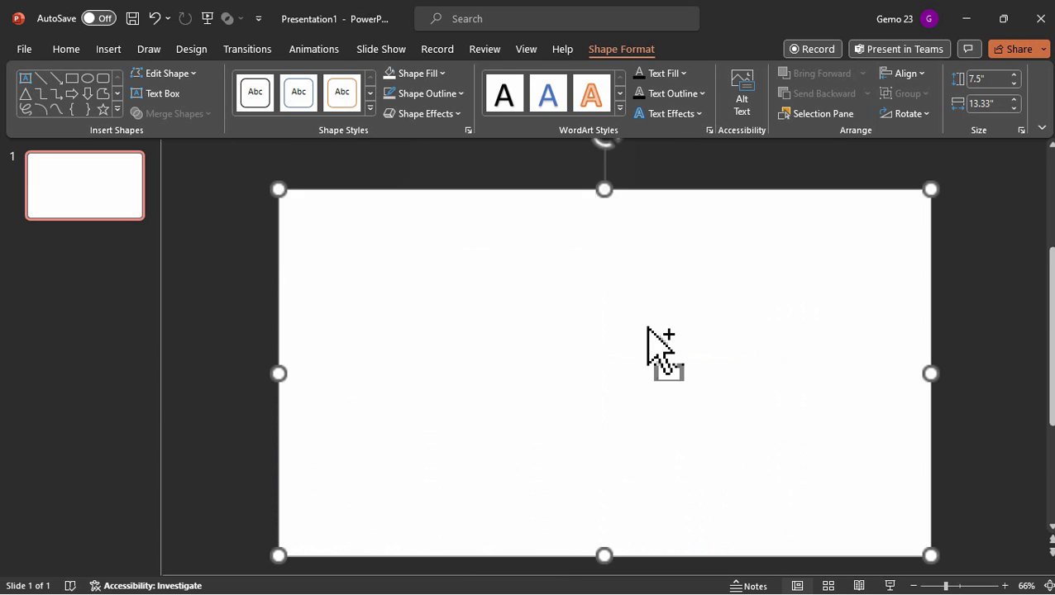
click(683, 168)
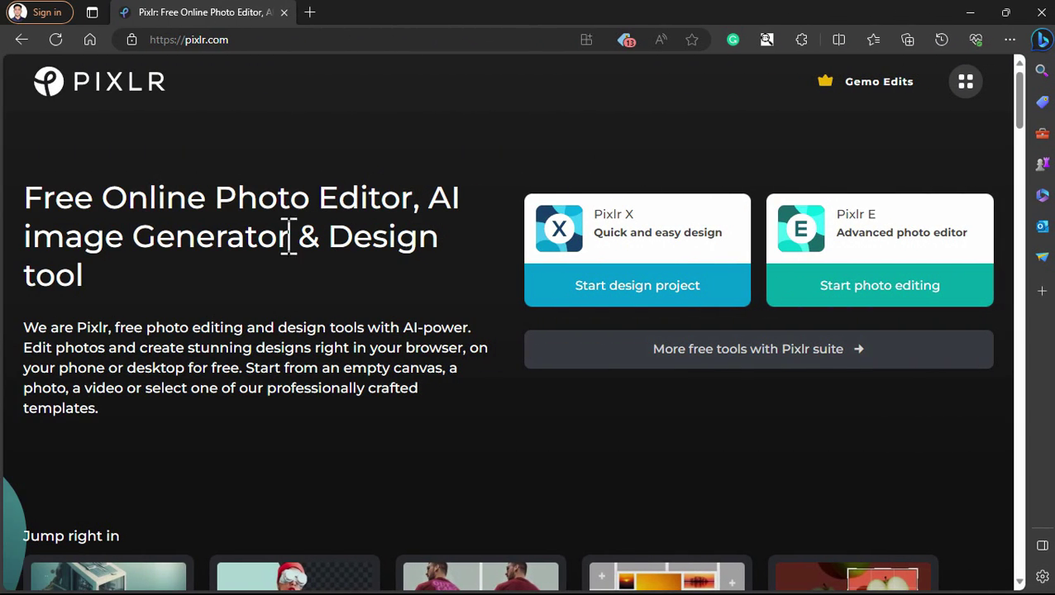
Switch to the Pixlr website in the browser, look over its home page and open the Pixlr suite of free tools
scroll(409, 312, down, 4)
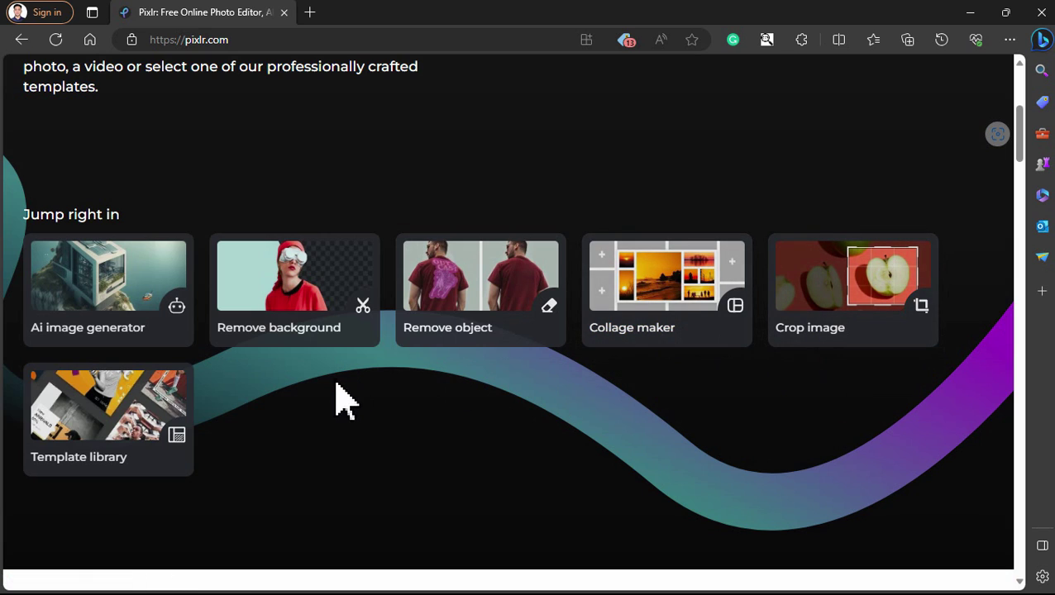
scroll(90, 414, down, 4)
scroll(113, 388, down, 2)
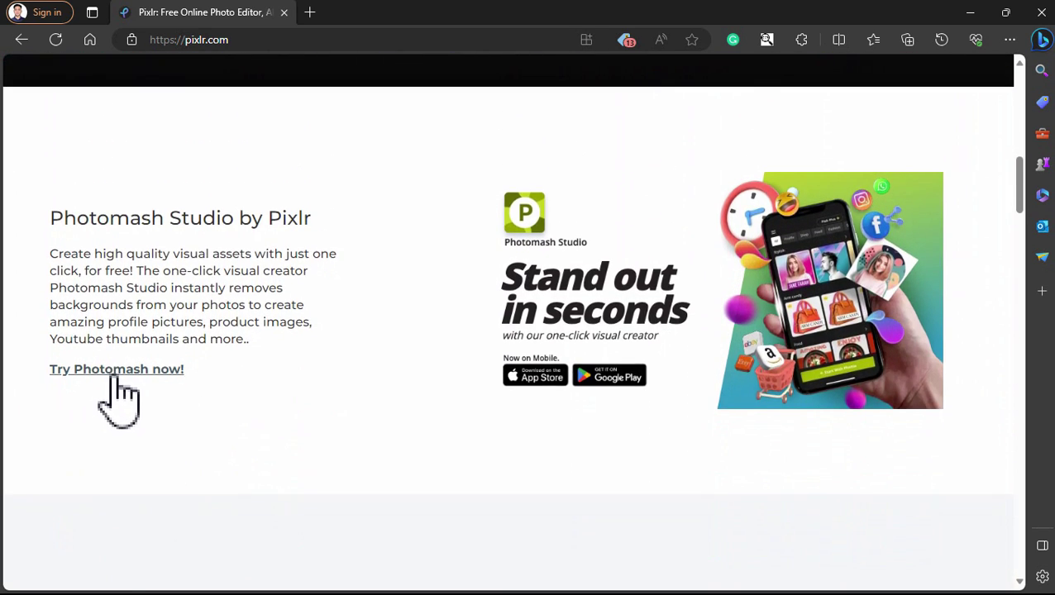
scroll(117, 397, up, 7)
scroll(137, 368, up, 3)
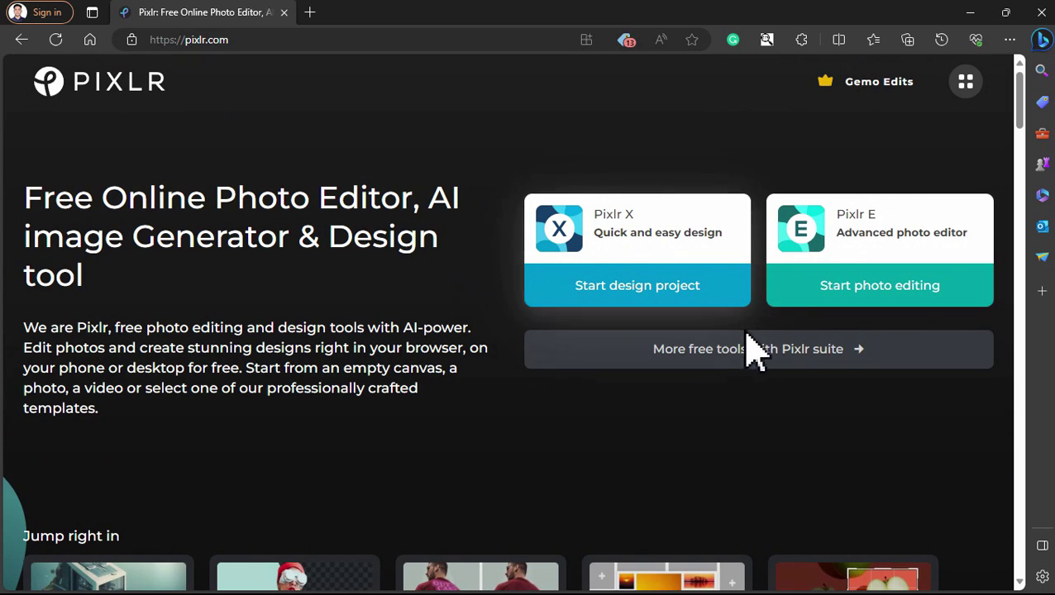
click(702, 358)
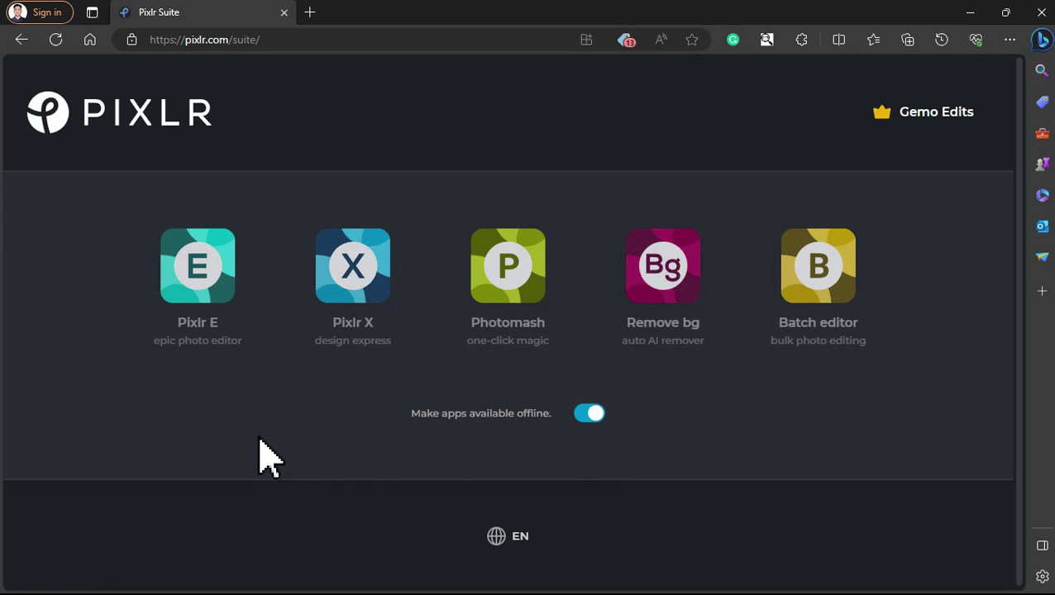
Open the Pixlr E photo editor and create a new 1920 x 1080 px image without a background
click(211, 259)
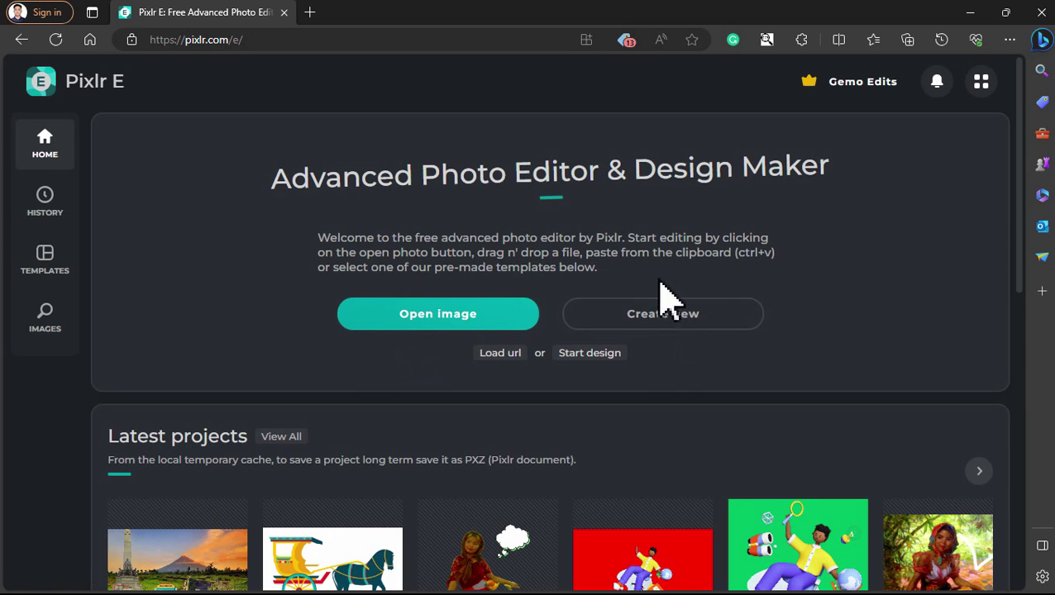
click(633, 323)
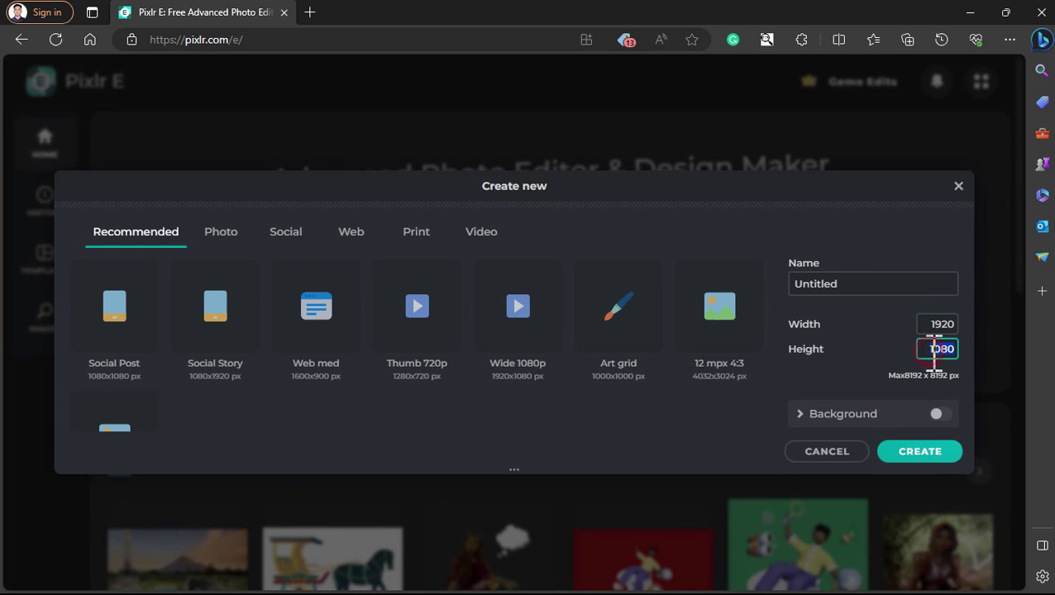
click(915, 454)
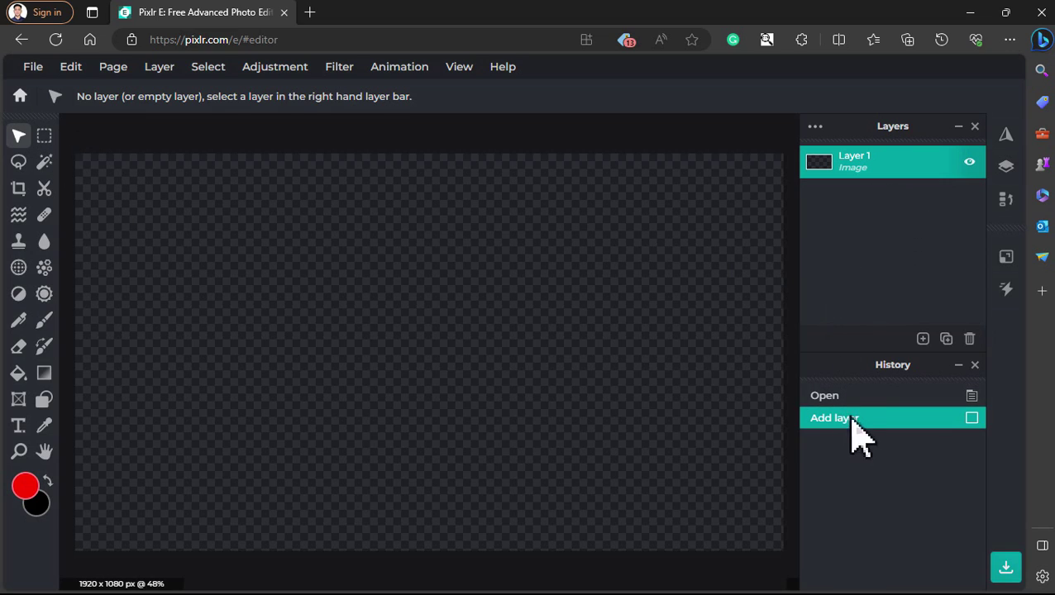
Add a second empty layer to the image and make Layer 1 the active layer
click(522, 201)
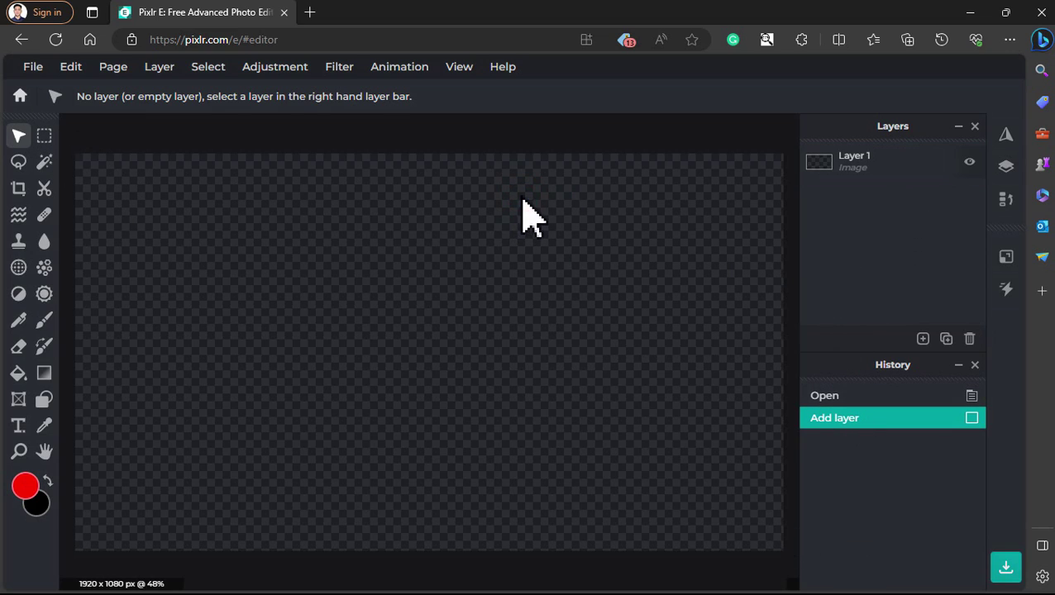
click(923, 339)
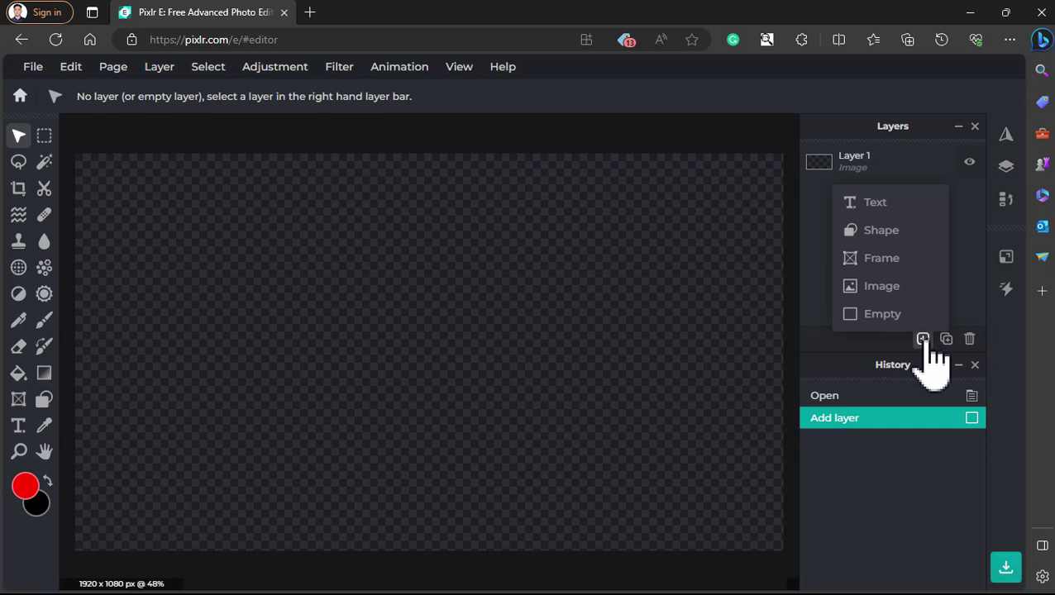
click(922, 339)
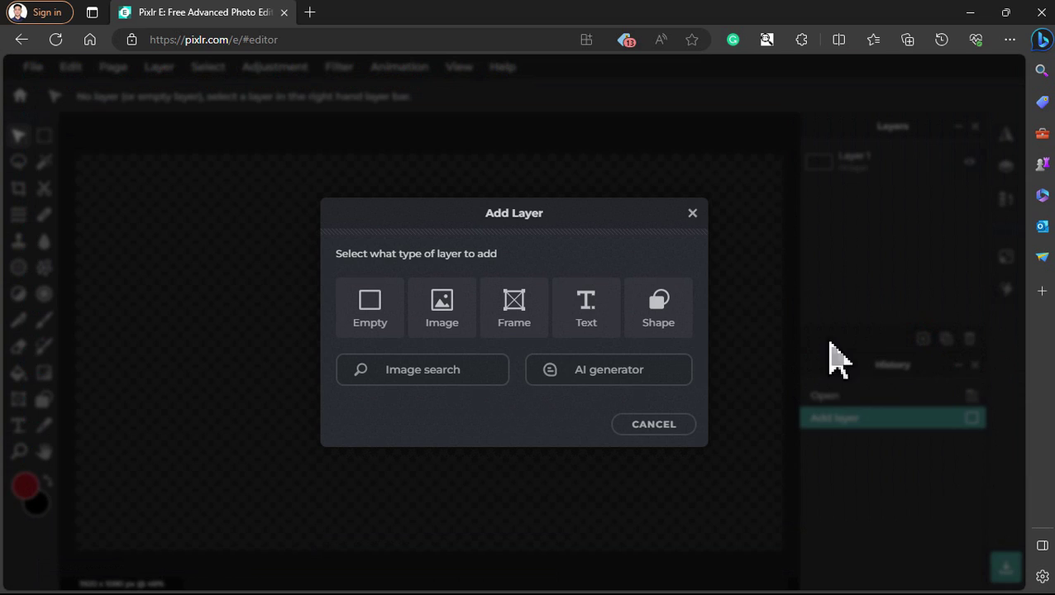
click(428, 315)
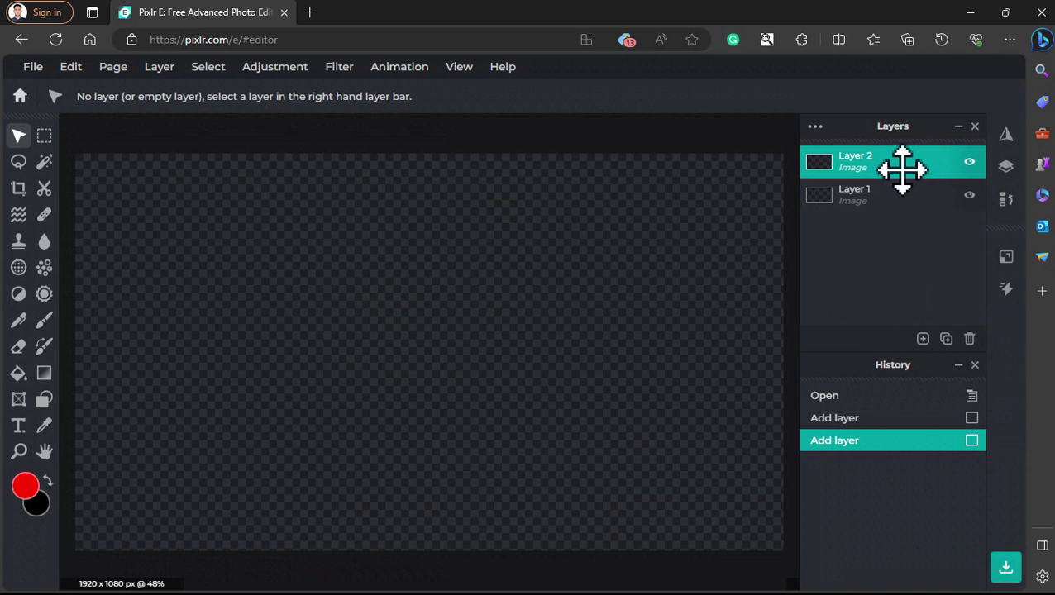
click(855, 203)
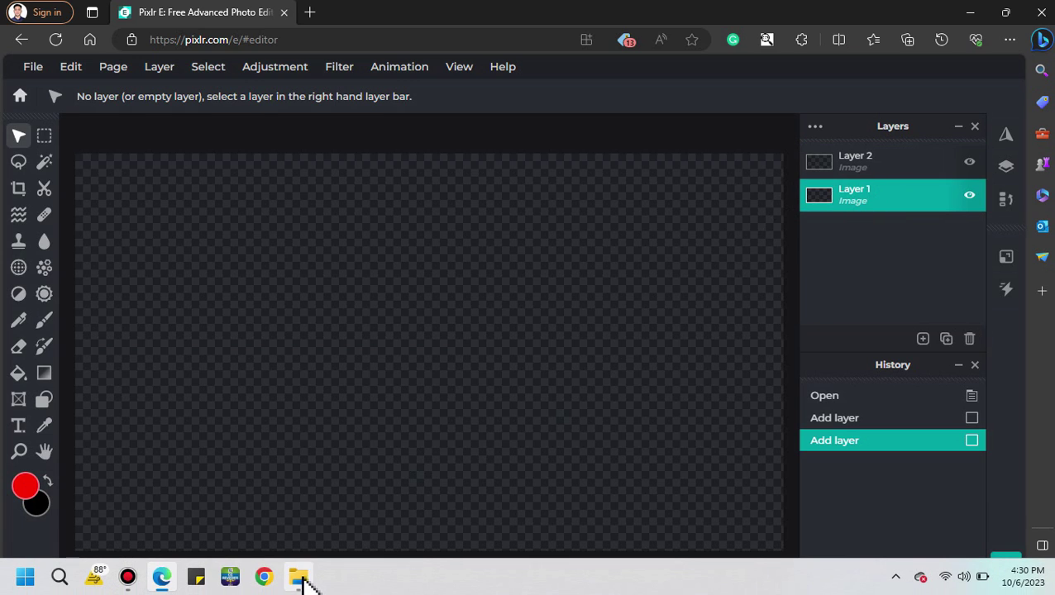
Add the mayon image from the pixlr folder to the current document as a layer above Layer 1, then deselect it
click(299, 578)
click(72, 519)
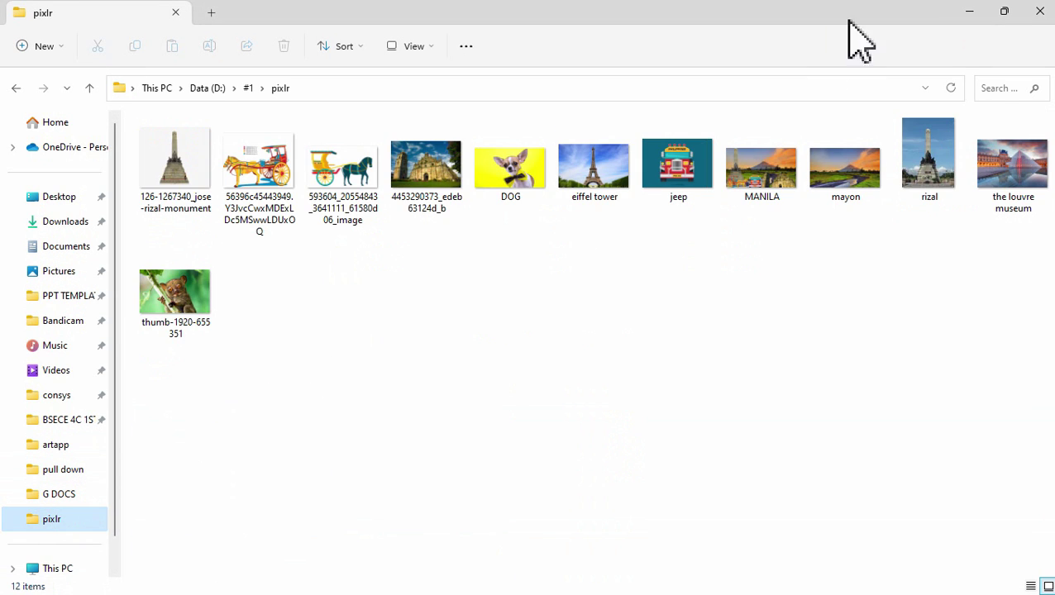
click(1005, 12)
drag(835, 57, 866, 59)
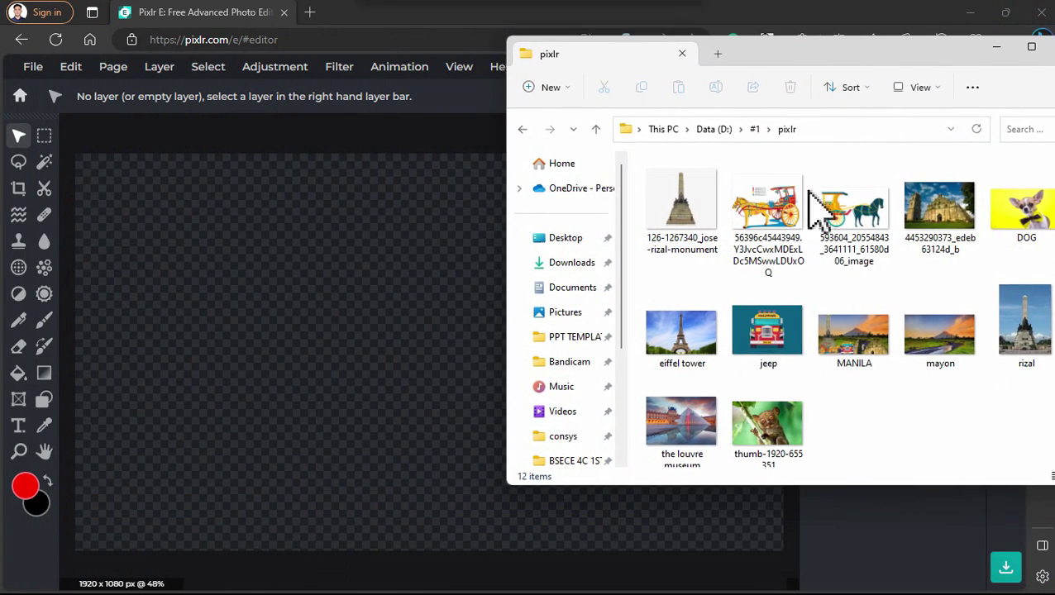
scroll(852, 302, up, 1)
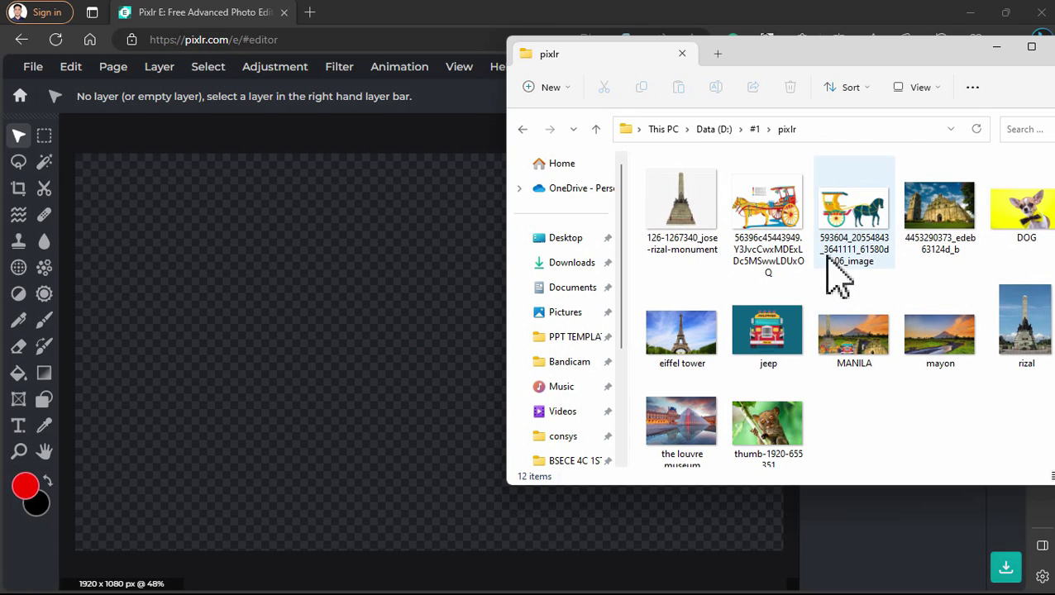
drag(937, 354, 390, 323)
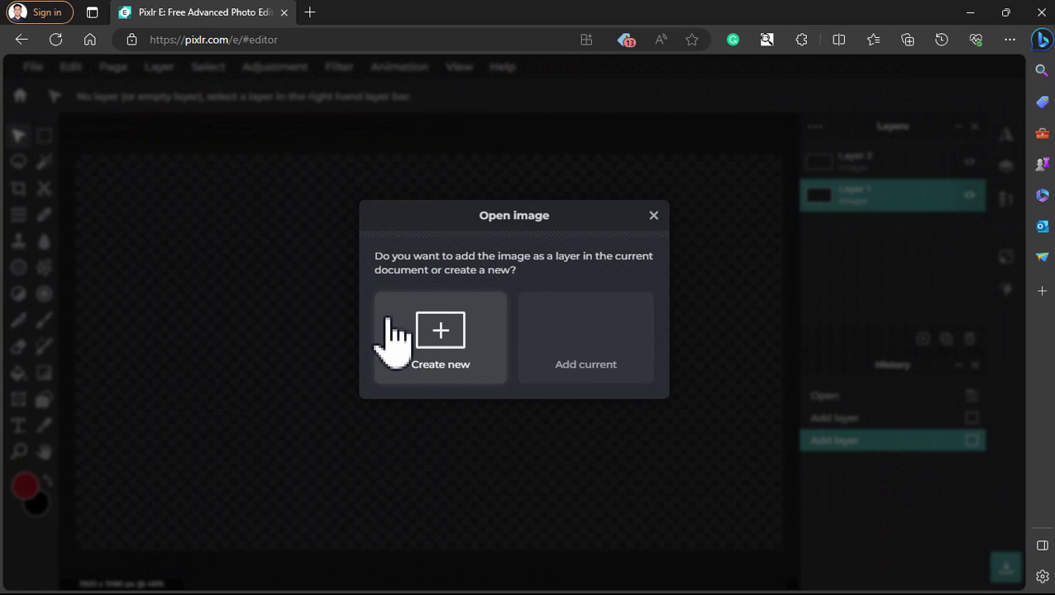
click(583, 353)
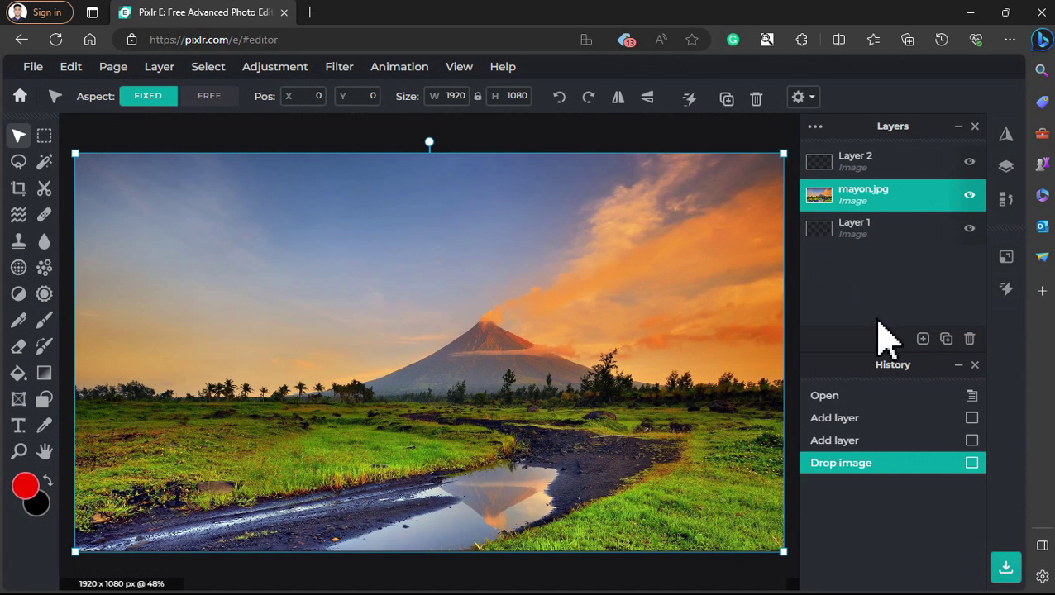
click(500, 141)
click(429, 265)
click(502, 141)
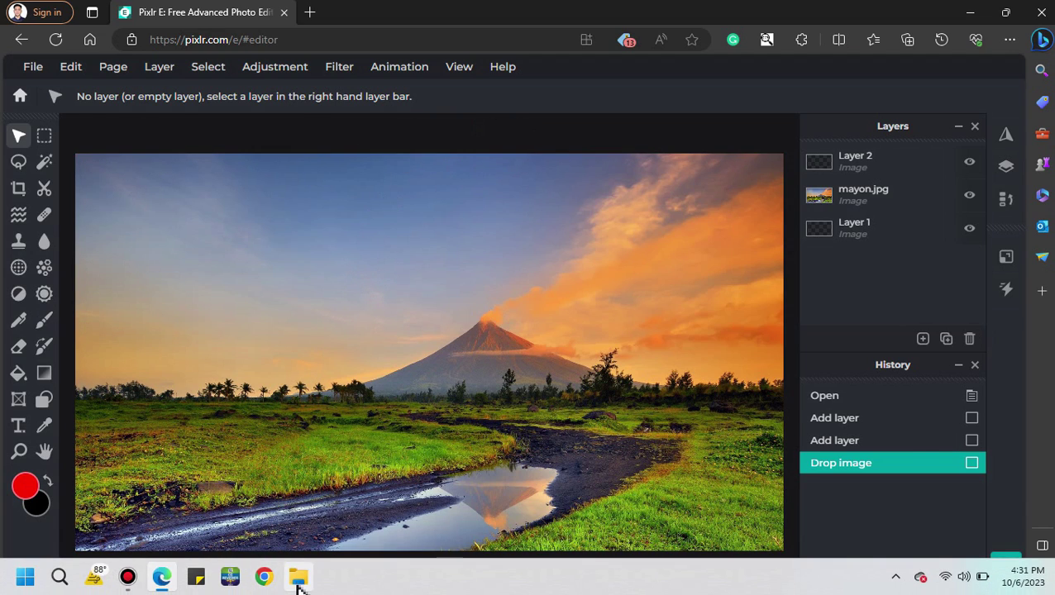
click(299, 578)
click(701, 205)
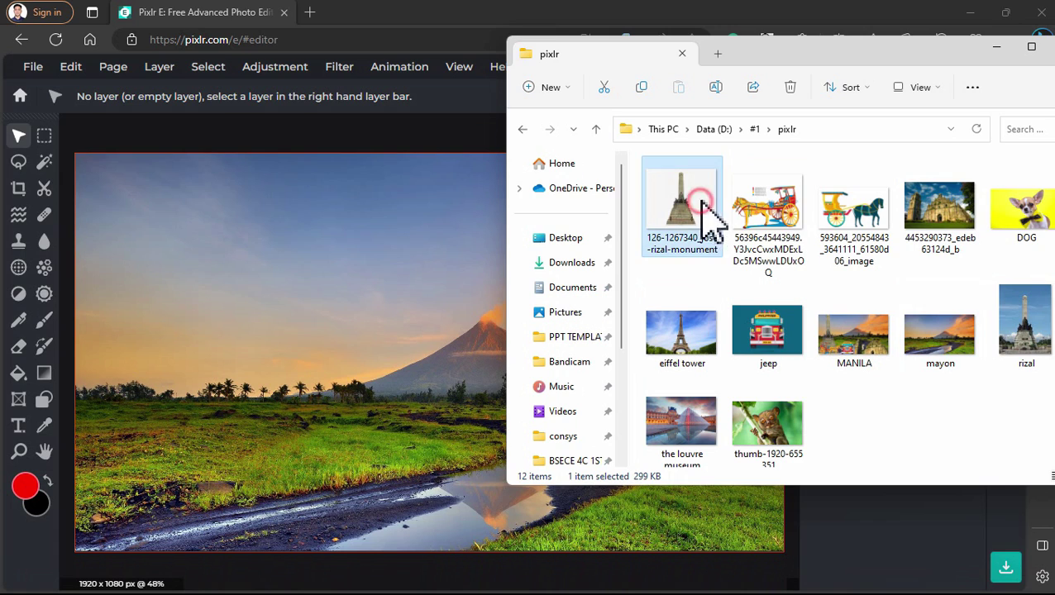
drag(698, 211, 529, 310)
click(589, 330)
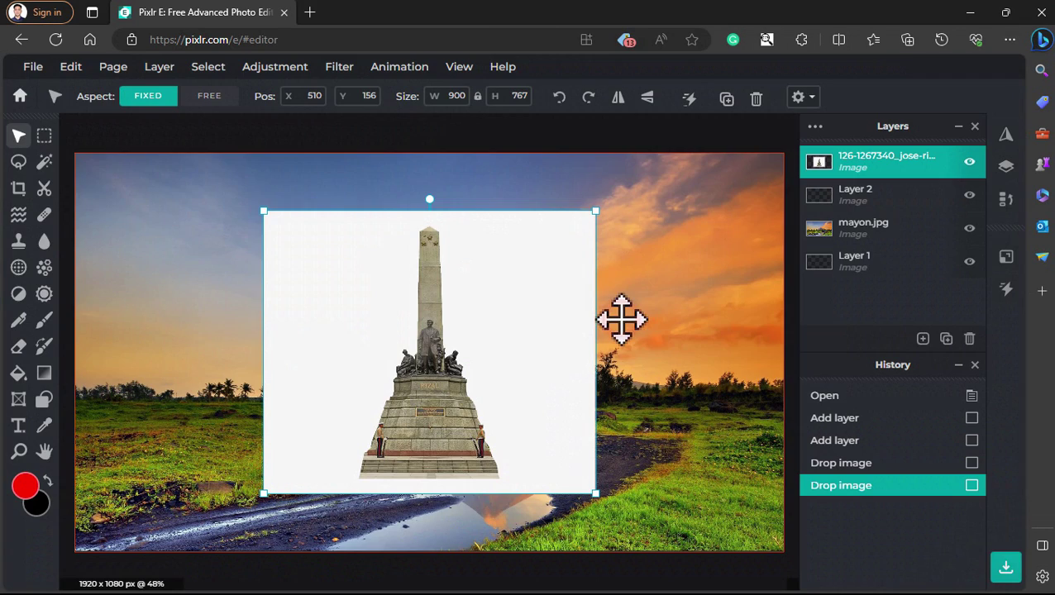
drag(594, 211, 701, 157)
drag(263, 496, 203, 570)
drag(443, 401, 452, 399)
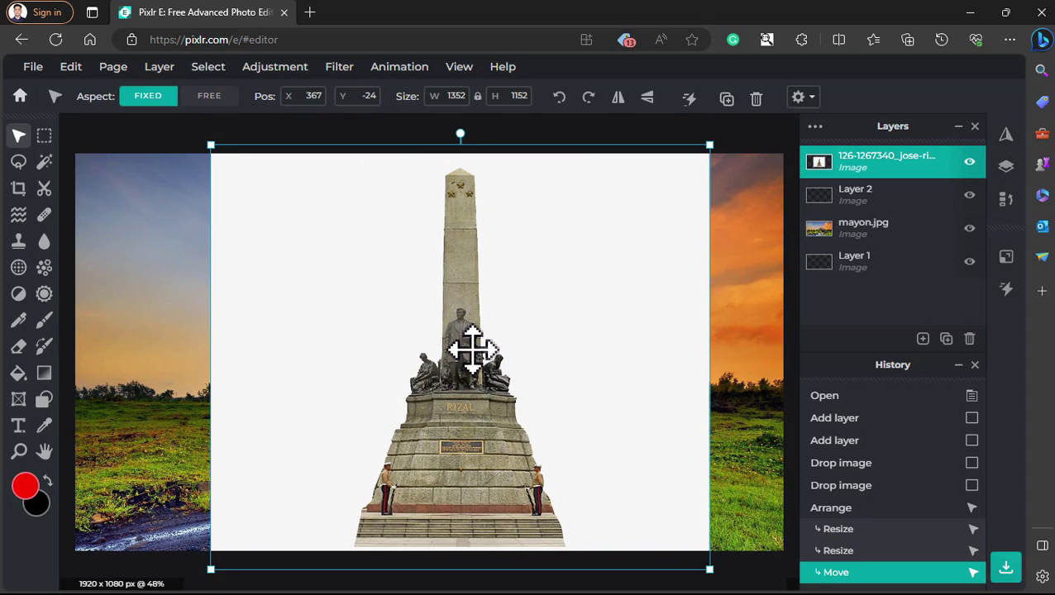
Remove the monument's white background with the AI Auto cutout and place the monument along the left side of the canvas
click(45, 190)
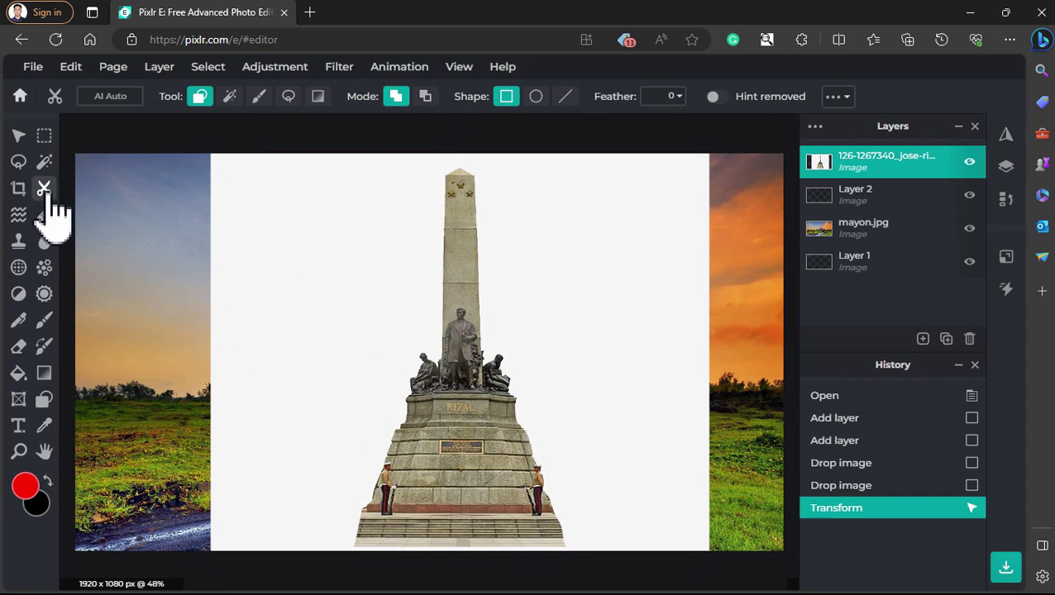
click(110, 97)
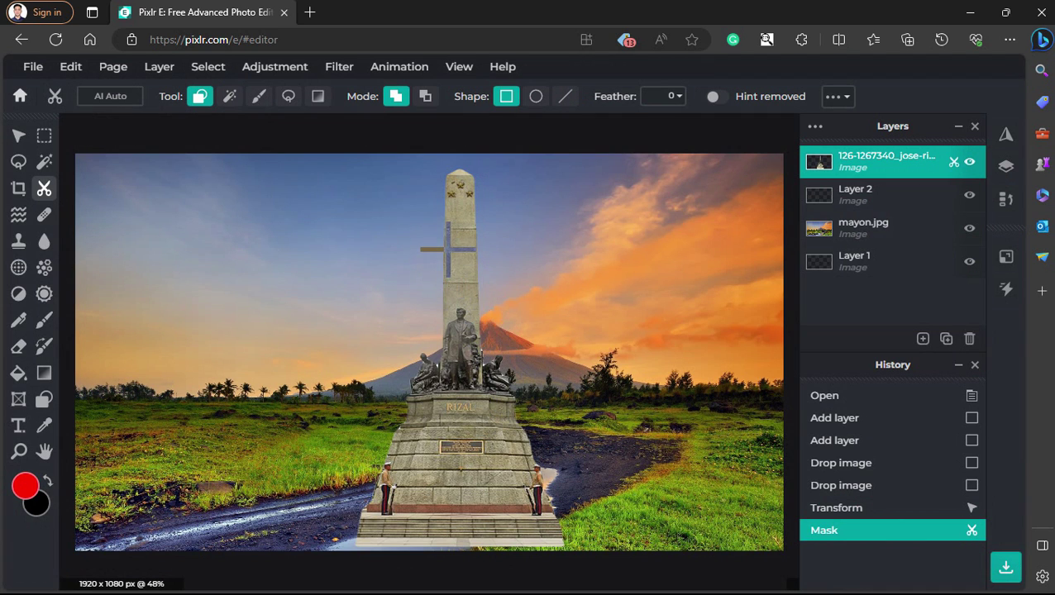
click(18, 136)
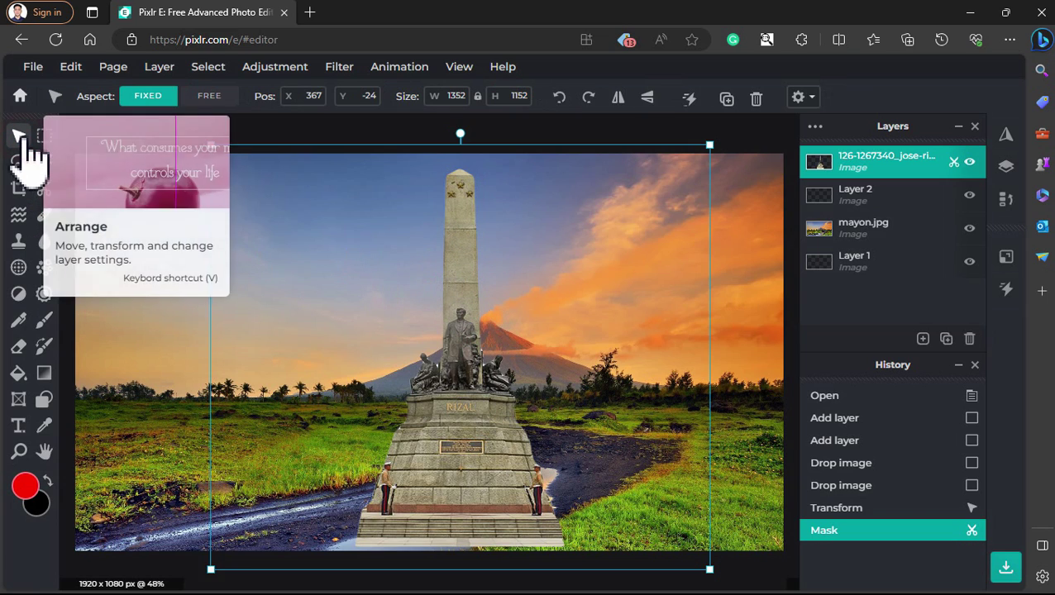
drag(461, 281, 179, 266)
drag(427, 552, 453, 564)
drag(218, 425, 223, 422)
click(600, 141)
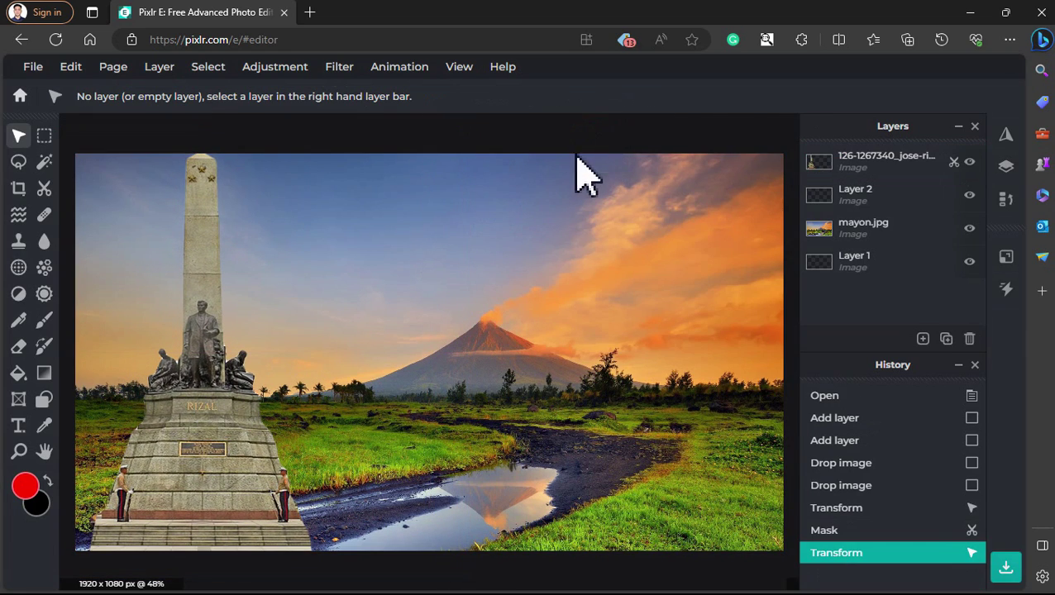
click(304, 577)
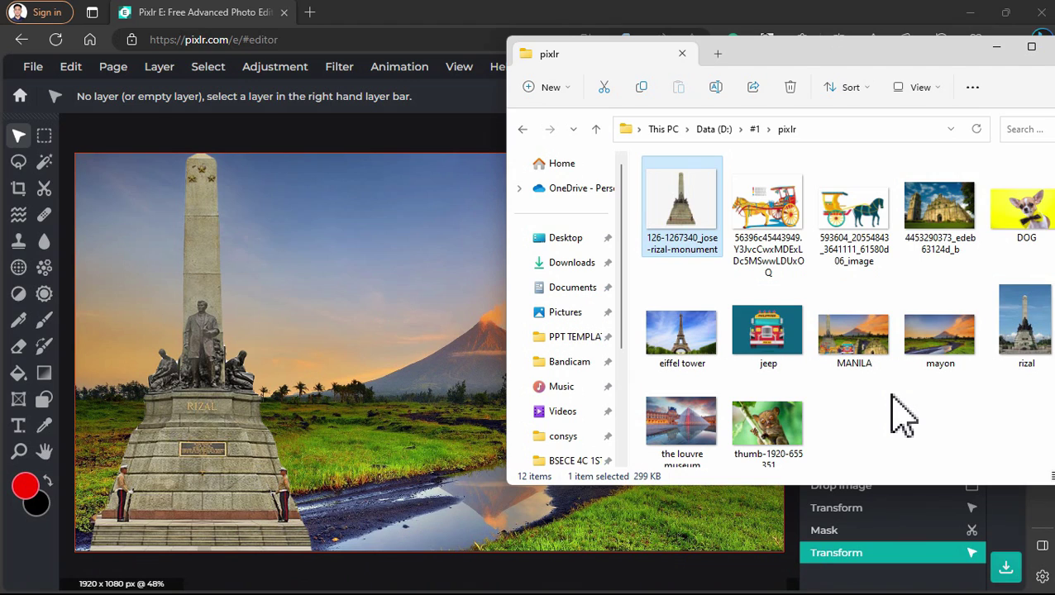
click(942, 248)
drag(950, 217, 424, 346)
click(601, 329)
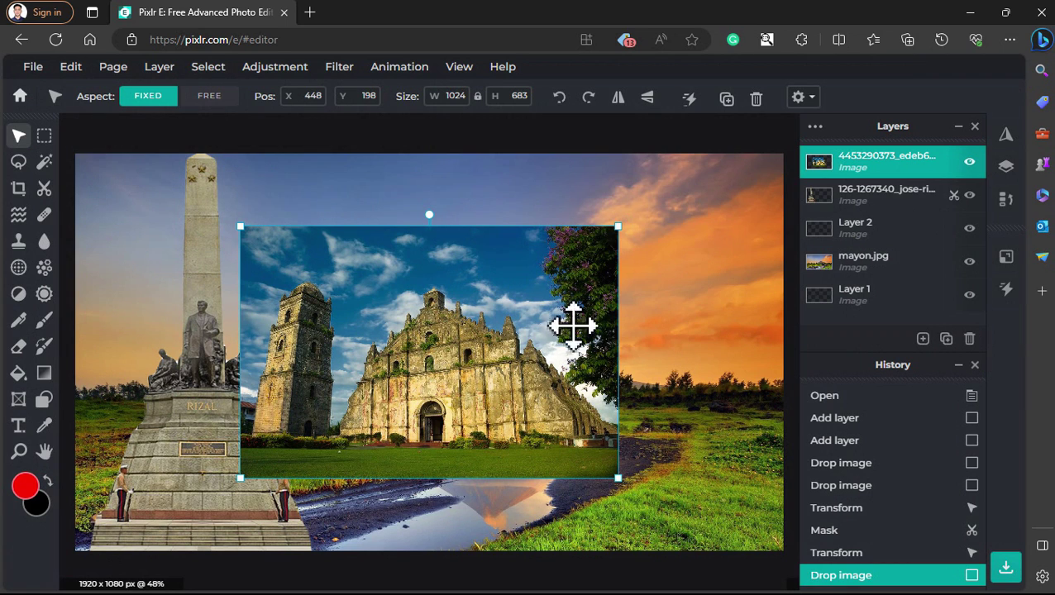
drag(581, 332, 501, 258)
drag(477, 312, 569, 328)
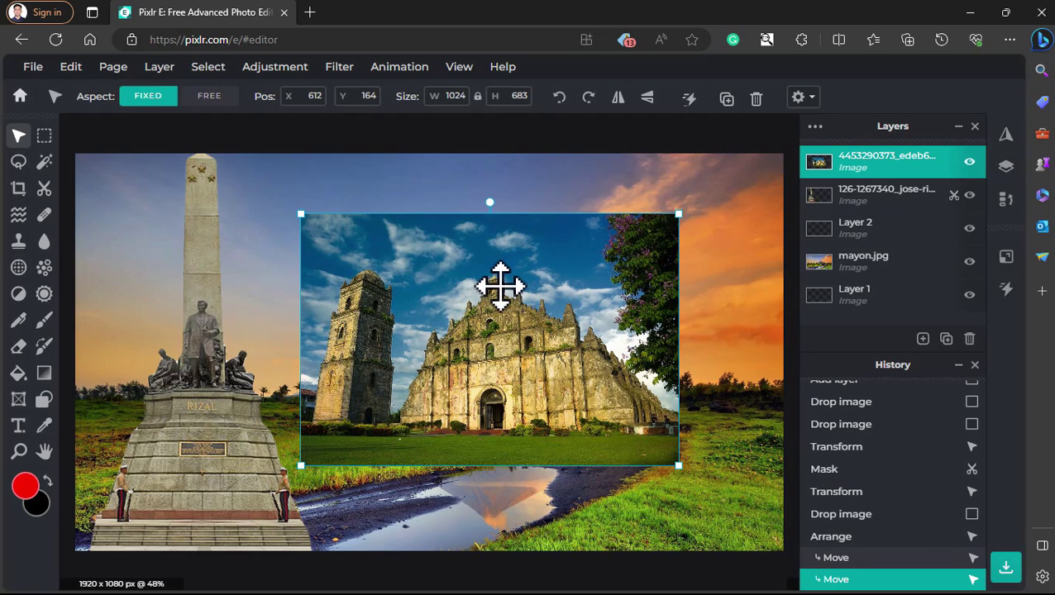
Cut the church out of its background with AI Auto, place it in the canvas's lower right and enlarge it to about 1079 x 720 px
click(46, 190)
click(111, 97)
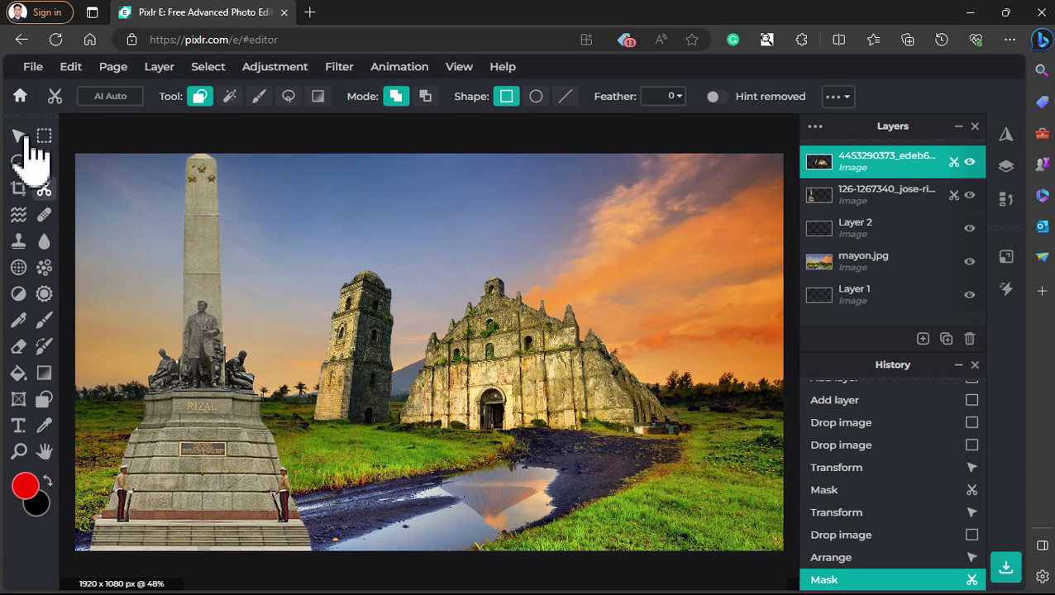
click(19, 135)
drag(567, 277, 691, 484)
drag(406, 342, 385, 324)
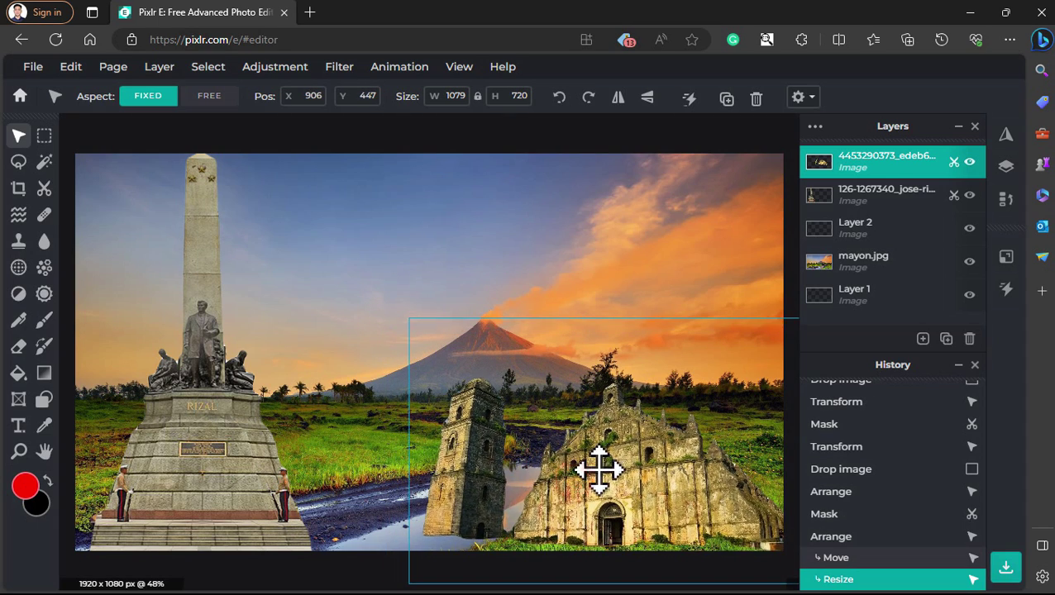
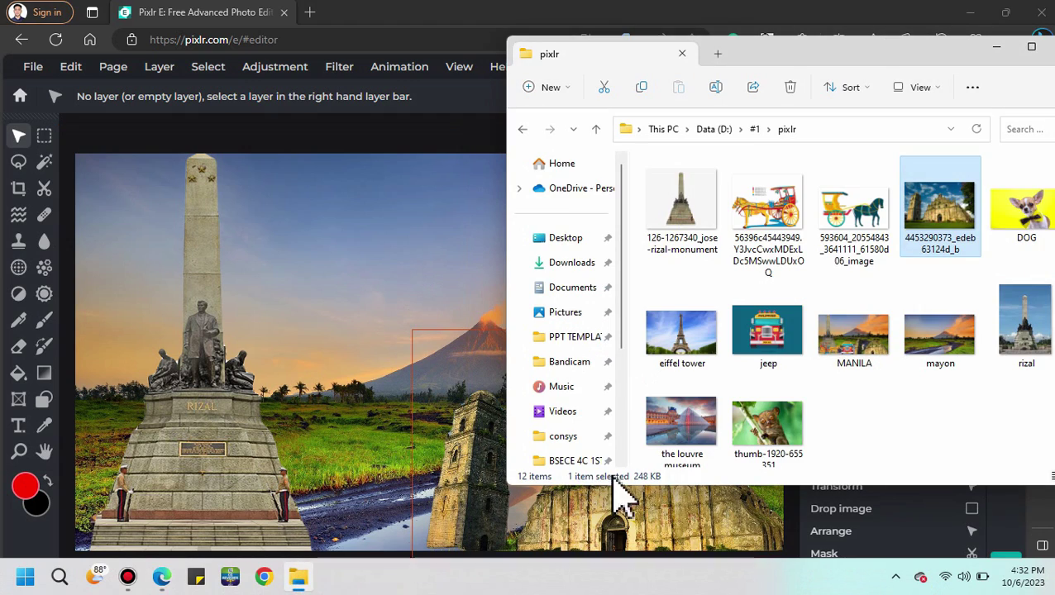
Add the jeep image to the current document as a layer and move it toward the right of the monument
drag(798, 334, 412, 298)
click(585, 332)
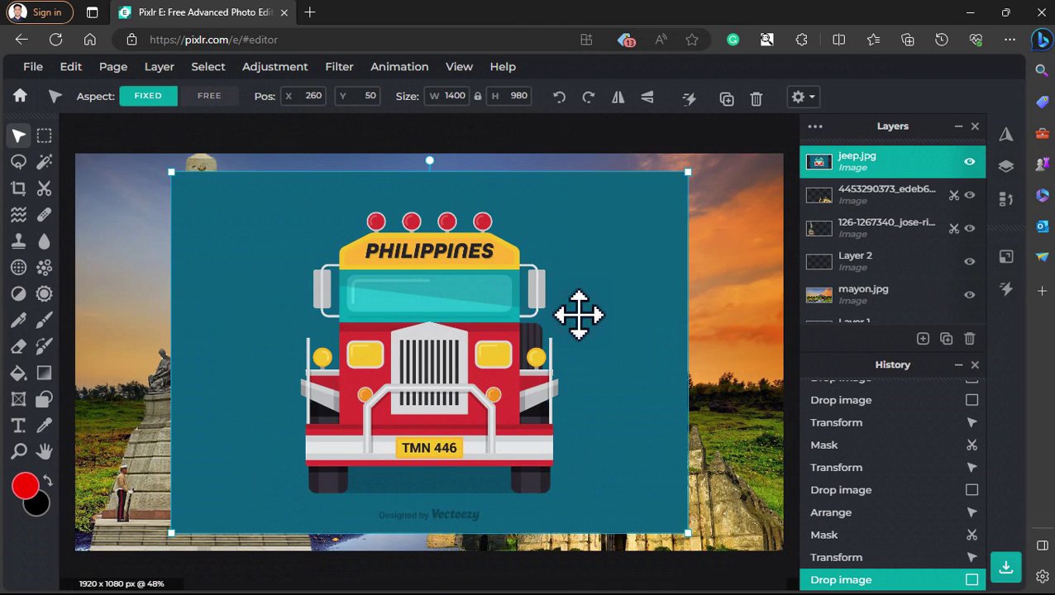
drag(433, 254, 498, 223)
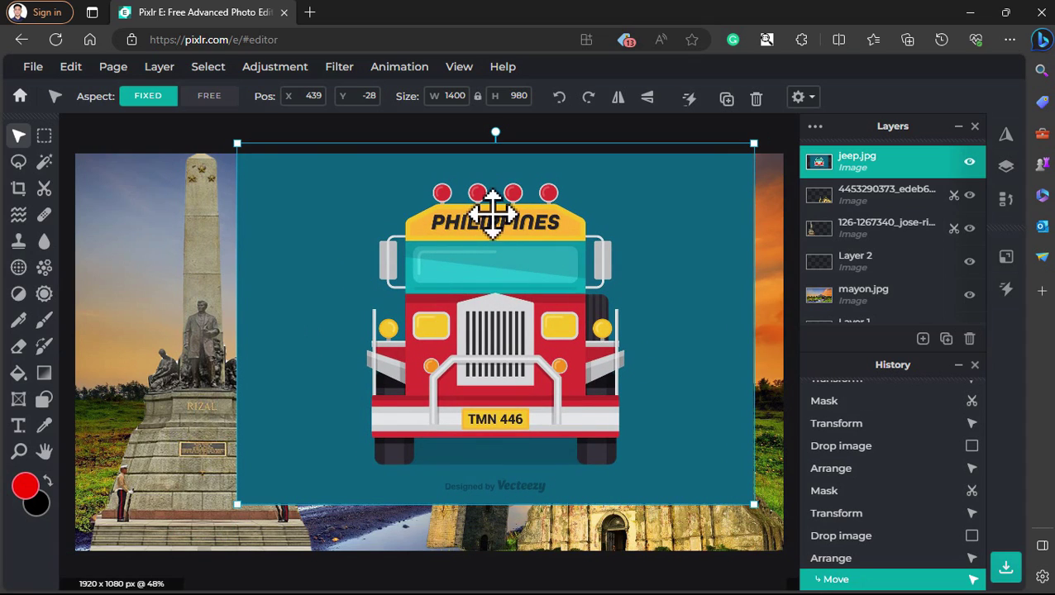
Remove the jeep's teal background with the magic cutout and brush away the leftover Vecteezy credit below it
click(45, 191)
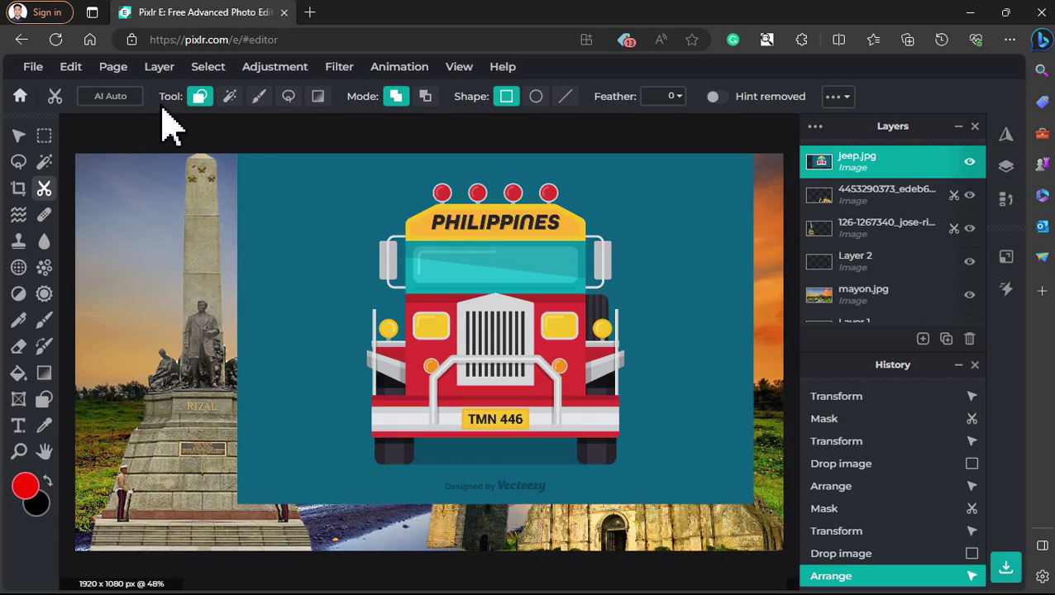
click(231, 97)
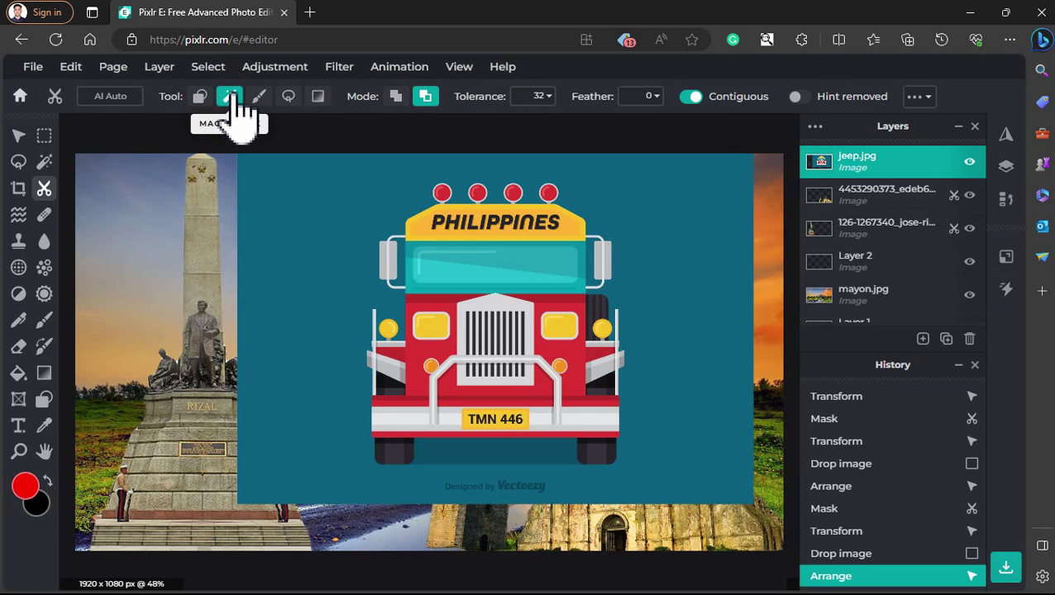
click(307, 179)
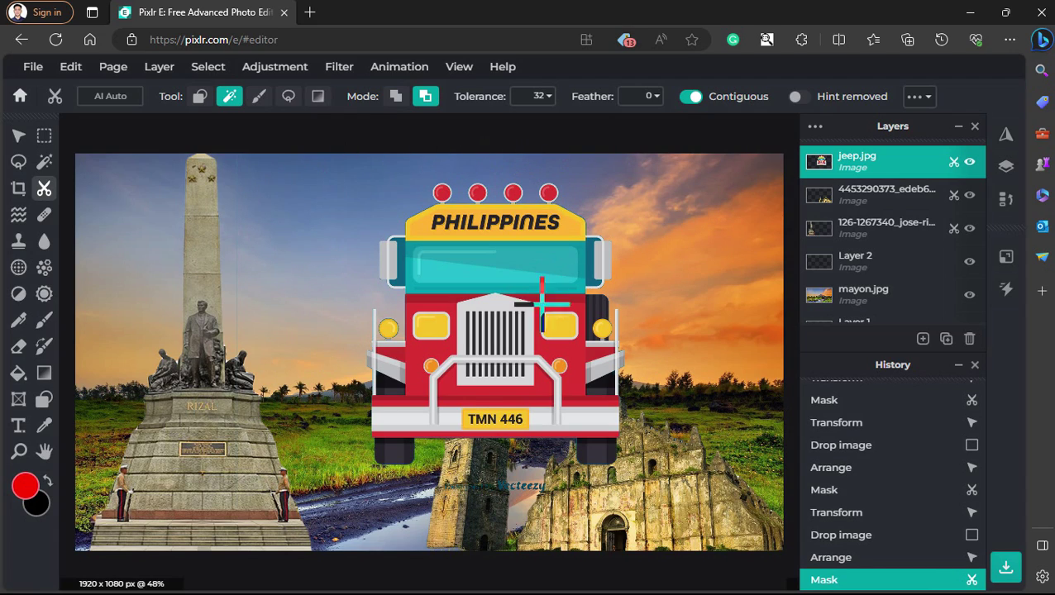
click(259, 97)
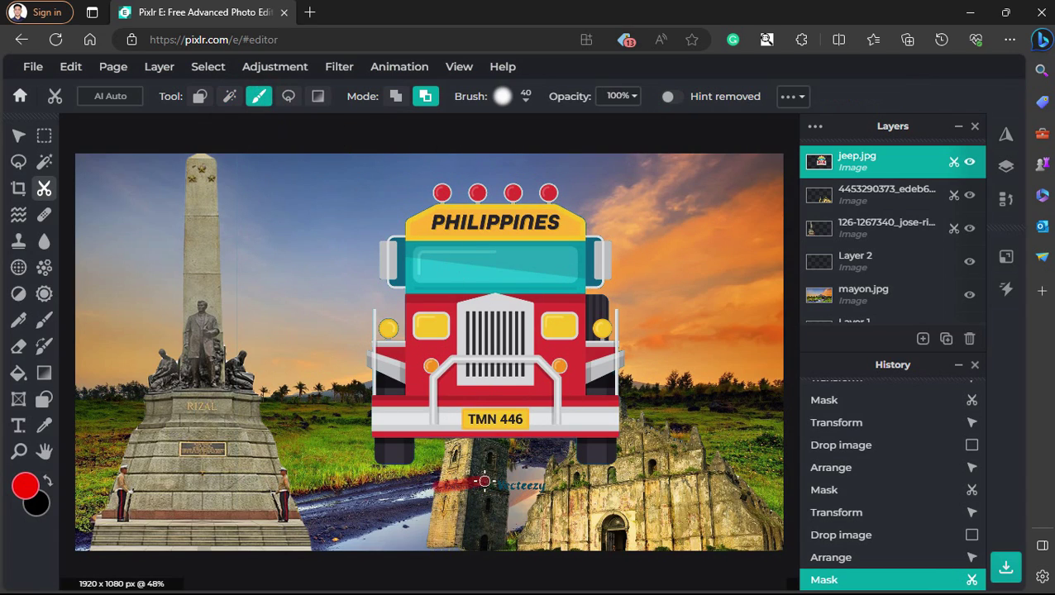
drag(436, 489, 442, 495)
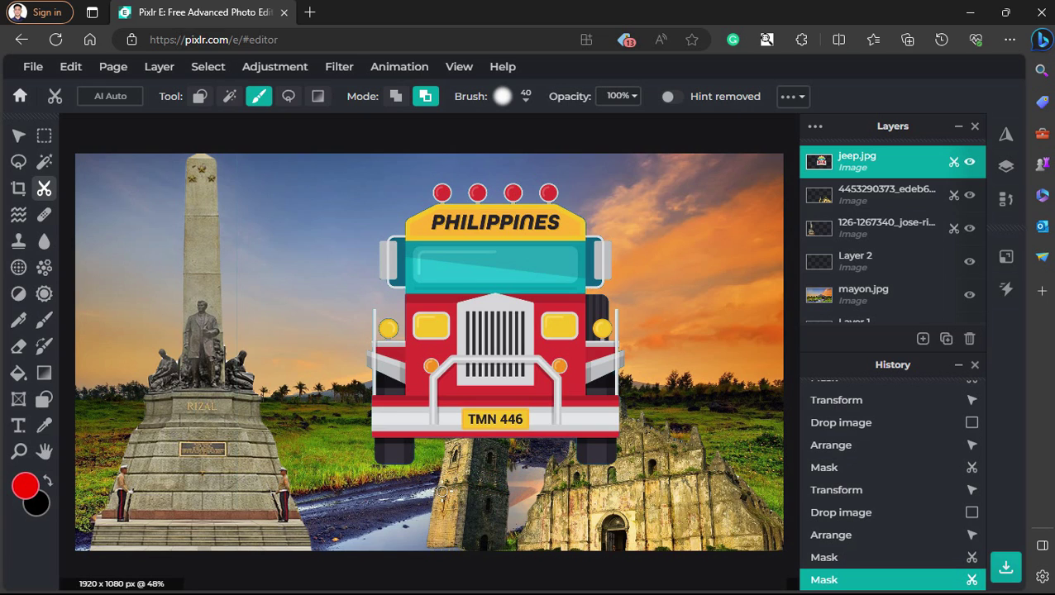
Shrink the jeep and place it at the canvas's lower edge between the monument and the church
click(18, 135)
drag(522, 278, 363, 375)
drag(610, 242, 370, 416)
drag(330, 449, 411, 436)
drag(501, 372, 473, 388)
Enlarge the mayon background layer to about 2217 x 1276 px and shift it to reposition the volcano
click(639, 357)
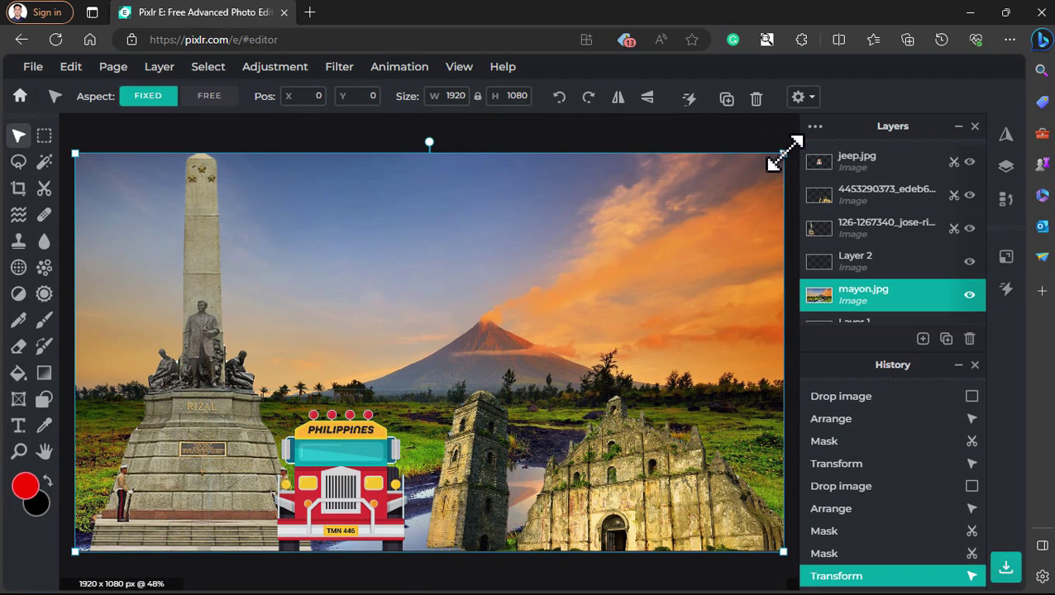
drag(783, 153, 876, 87)
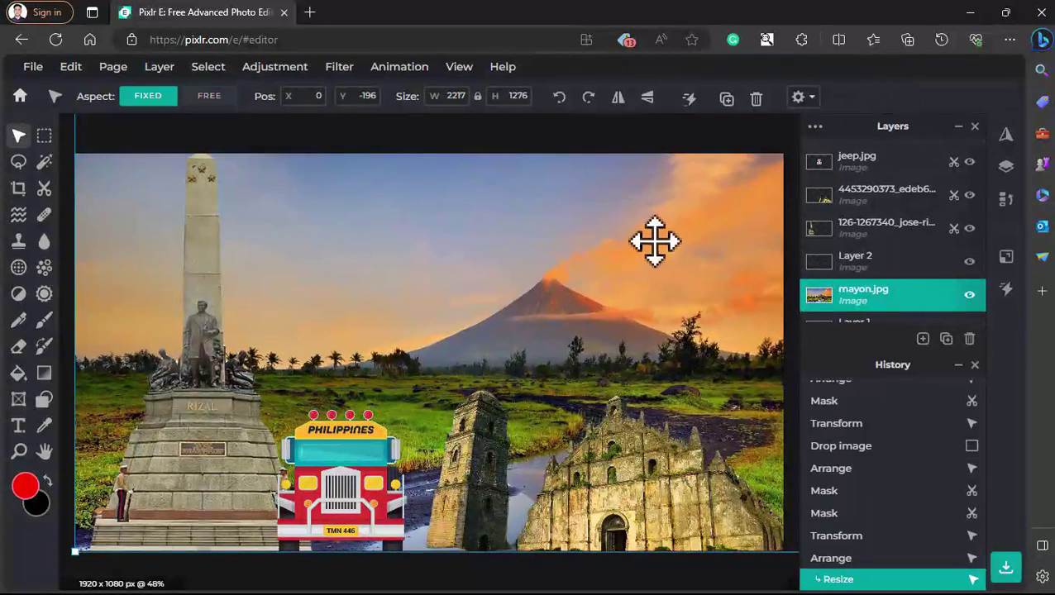
drag(601, 248, 579, 259)
Enlarge the church layer to about 1201 x 804 px and nudge it into the lower right corner of the canvas
click(605, 468)
drag(431, 332, 395, 293)
drag(662, 514, 671, 532)
Add the yellow horse-drawn carriage image from the pixlr folder to the current document as a layer
mouse_move(238, 589)
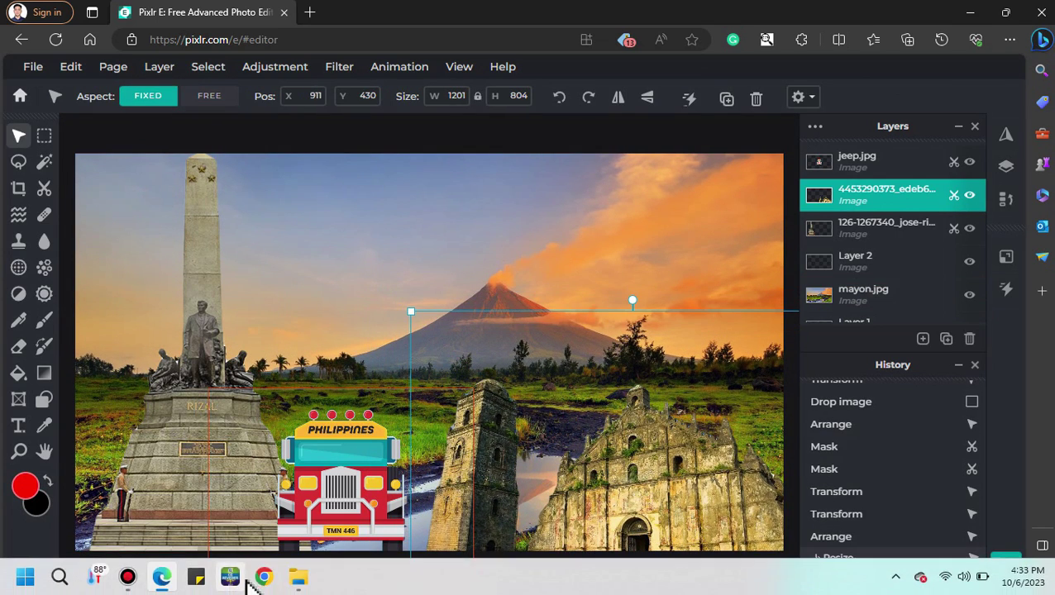
click(302, 576)
drag(783, 245, 395, 353)
click(558, 330)
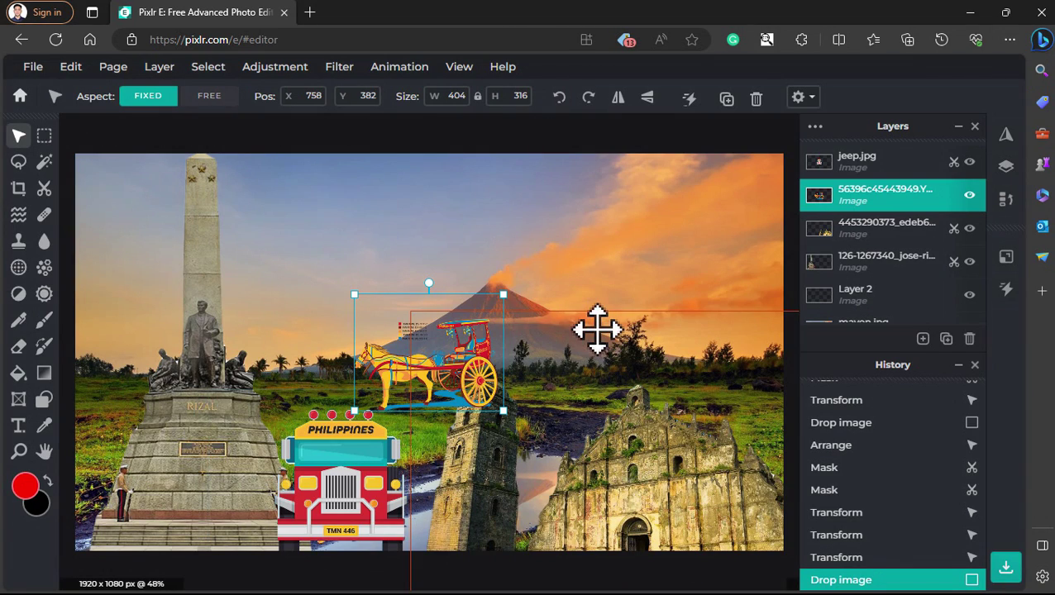
Enlarge the yellow horse-drawn carriage layer to about 932 x 589 px and flip it horizontally
drag(501, 294, 692, 189)
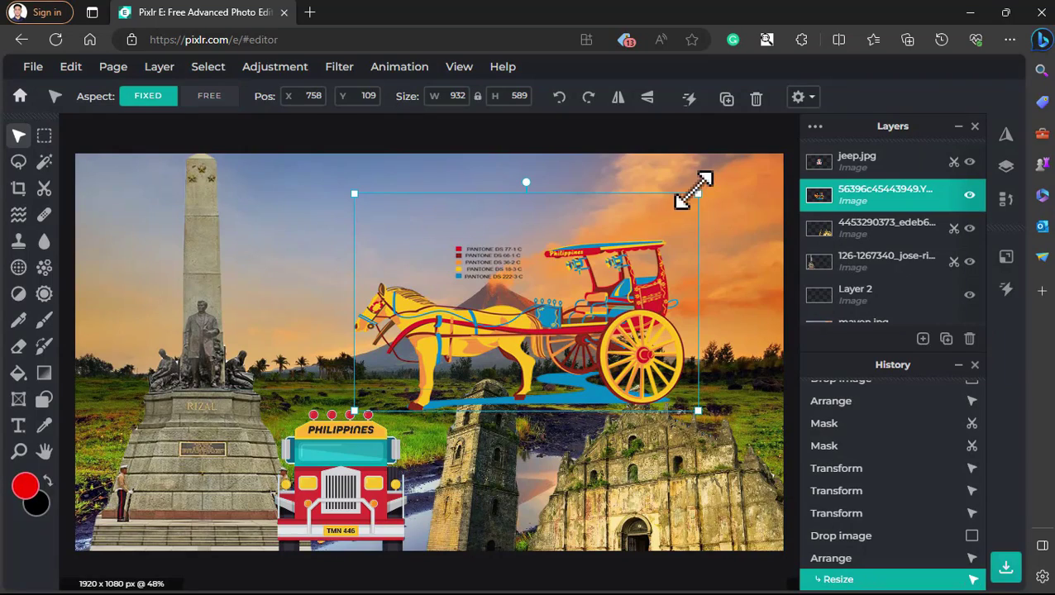
click(617, 97)
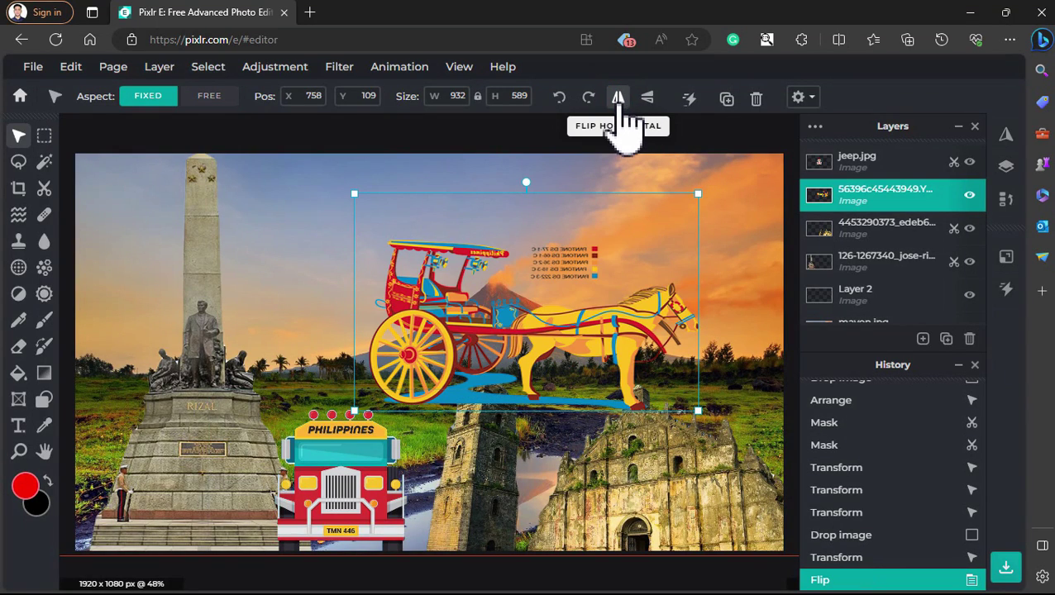
Erase the Pantone colour legend above the horse with the Cutout brush at size 40 in remove mode
click(45, 347)
click(44, 320)
click(44, 189)
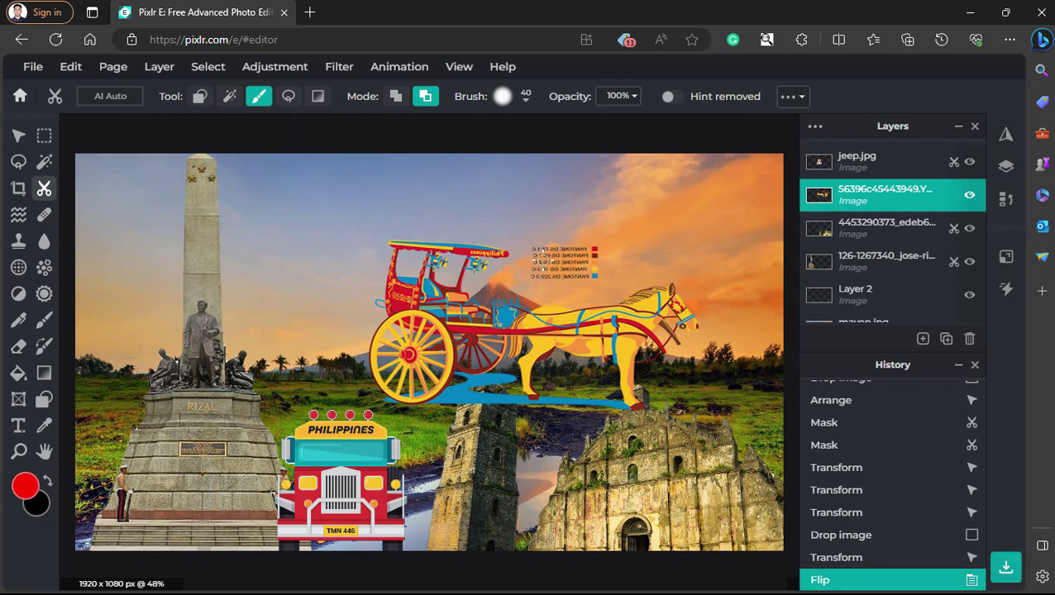
drag(576, 250, 544, 262)
drag(608, 261, 537, 276)
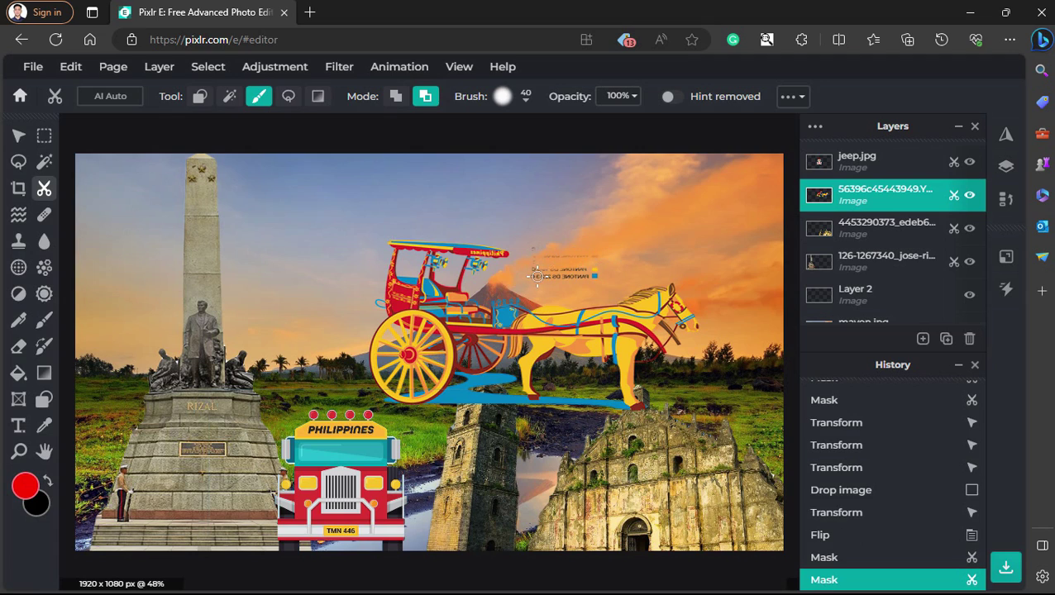
drag(612, 277, 527, 270)
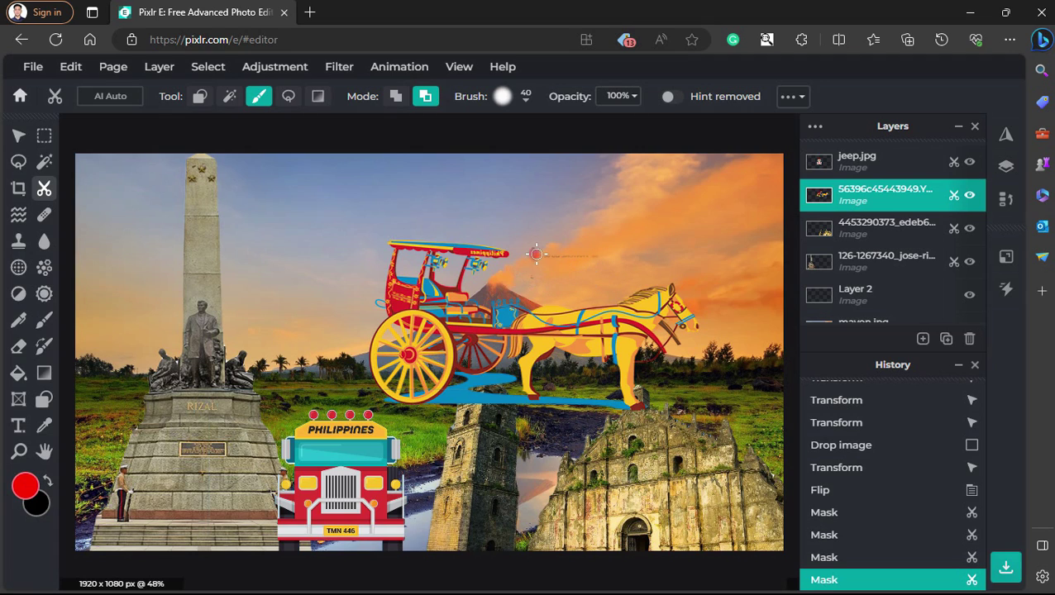
Move the carriage to the canvas's lower left corner and shrink it to about 711 x 449 px
click(18, 135)
drag(589, 306, 314, 461)
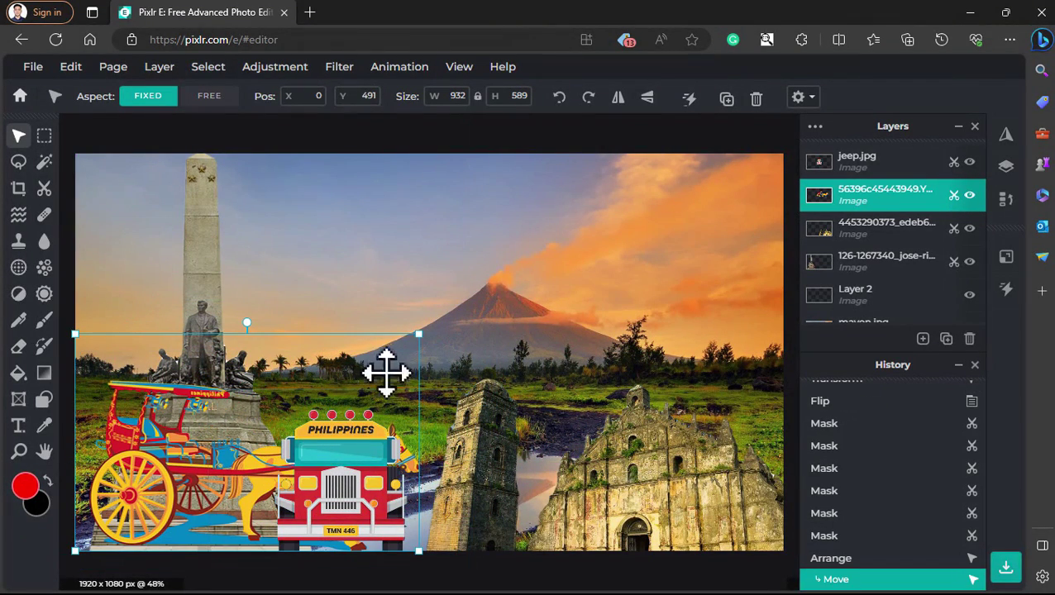
drag(419, 334, 343, 387)
Shift the jeep slightly away from the carriage and place the carriage layer above the jeep layer
drag(379, 440, 395, 450)
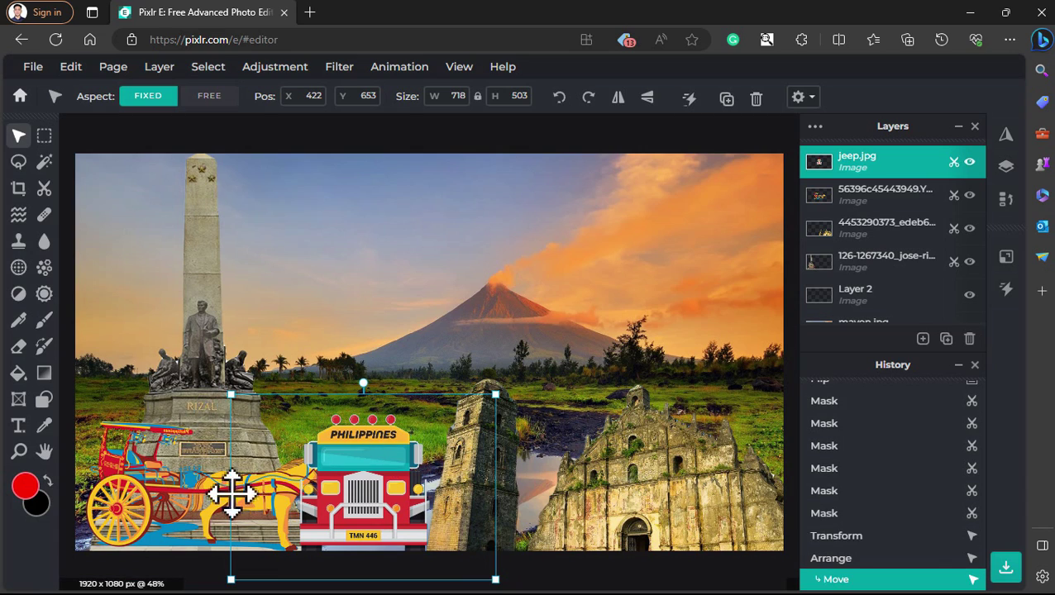
click(198, 491)
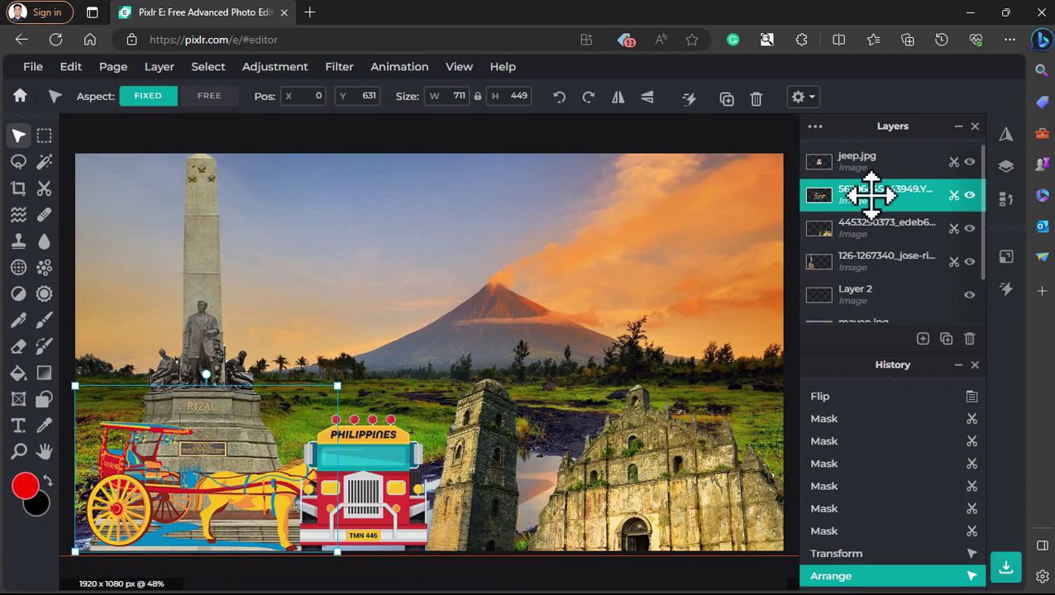
drag(869, 195, 871, 158)
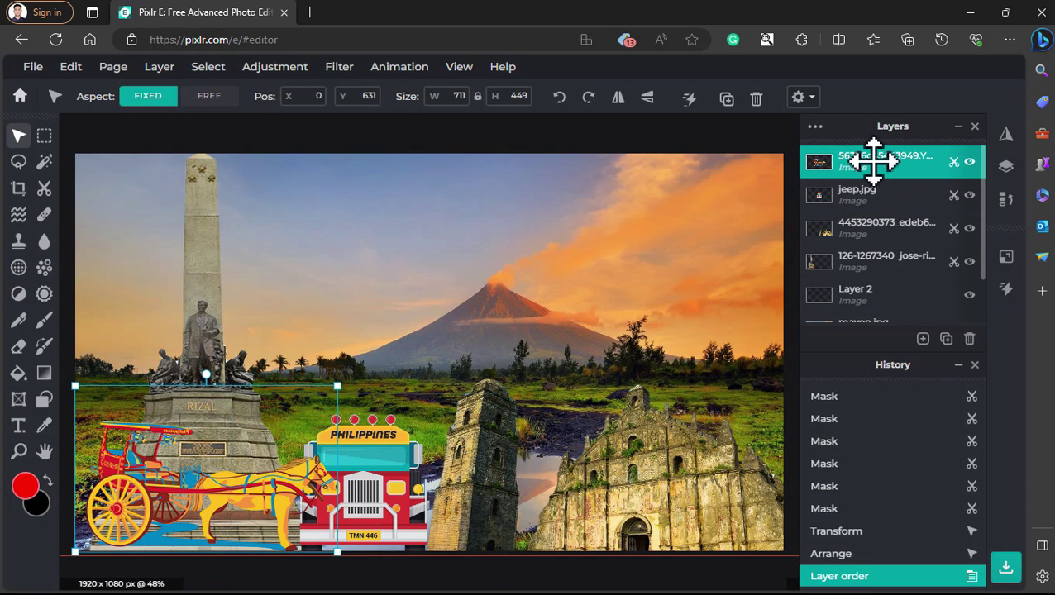
Adjust the positions of the carriage, jeep and church so they sit side by side along the canvas's lower edge
drag(429, 414, 420, 442)
drag(214, 476, 194, 487)
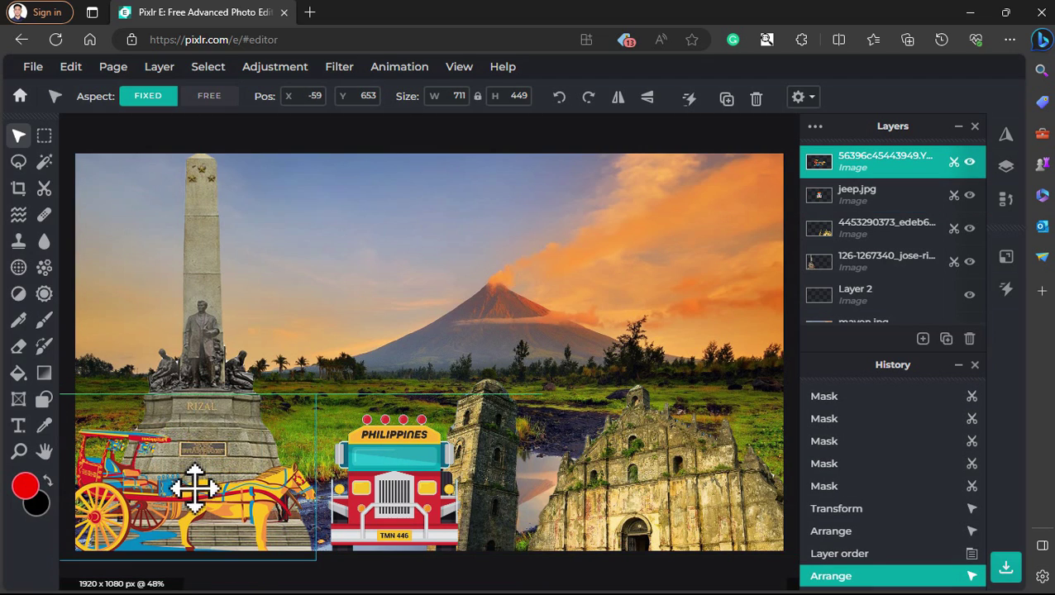
drag(438, 454, 424, 459)
drag(650, 473, 661, 469)
mouse_move(353, 495)
mouse_down()
mouse_move(355, 484)
mouse_move(346, 493)
mouse_up()
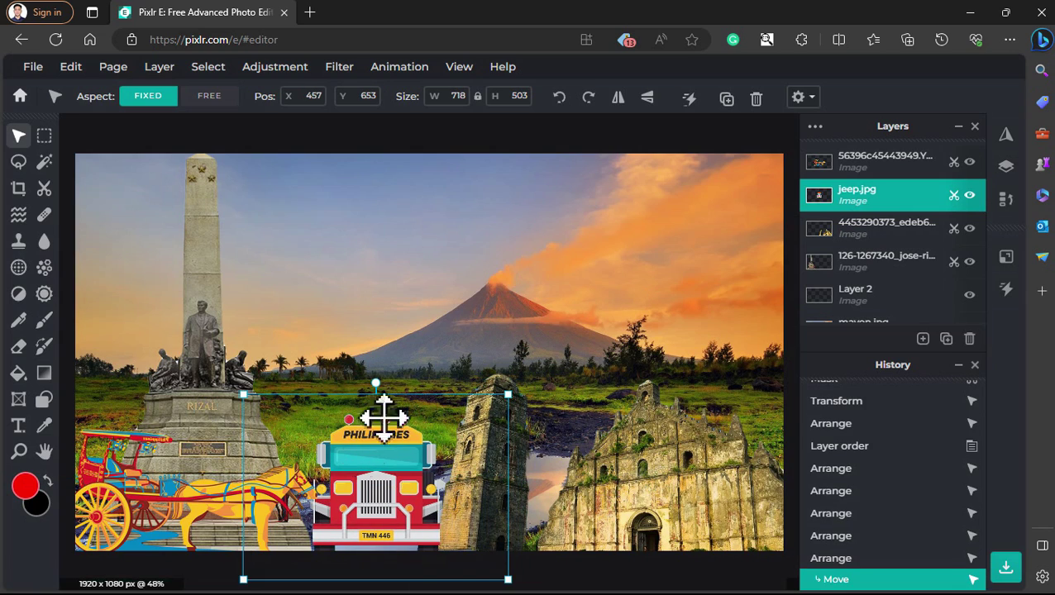
click(523, 128)
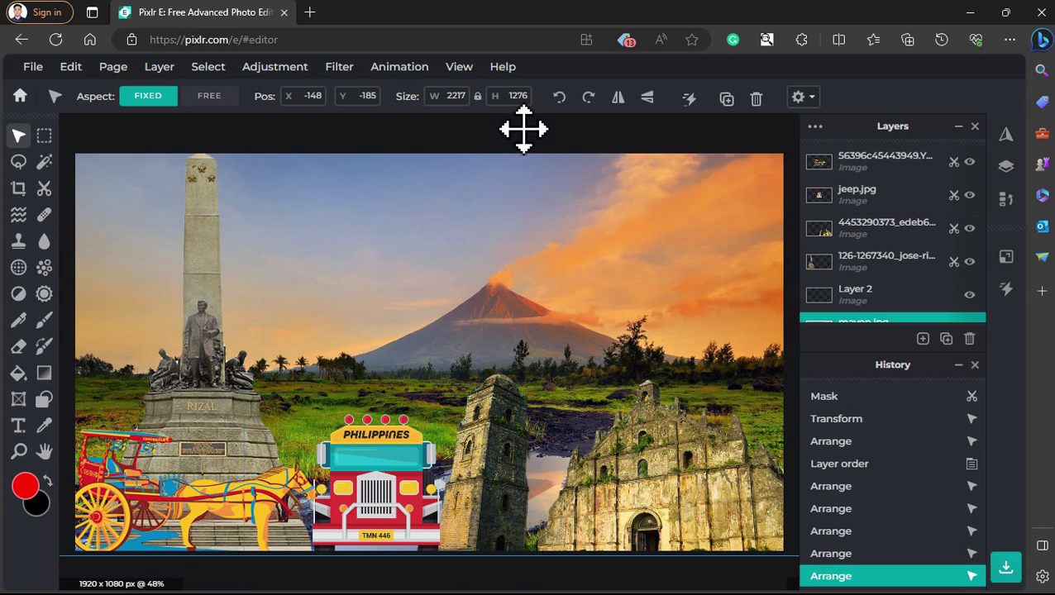
Save the collage as a JPG at 100% quality, 1920 x 1080 px, named MY EDIT in the pixlr folder
click(34, 70)
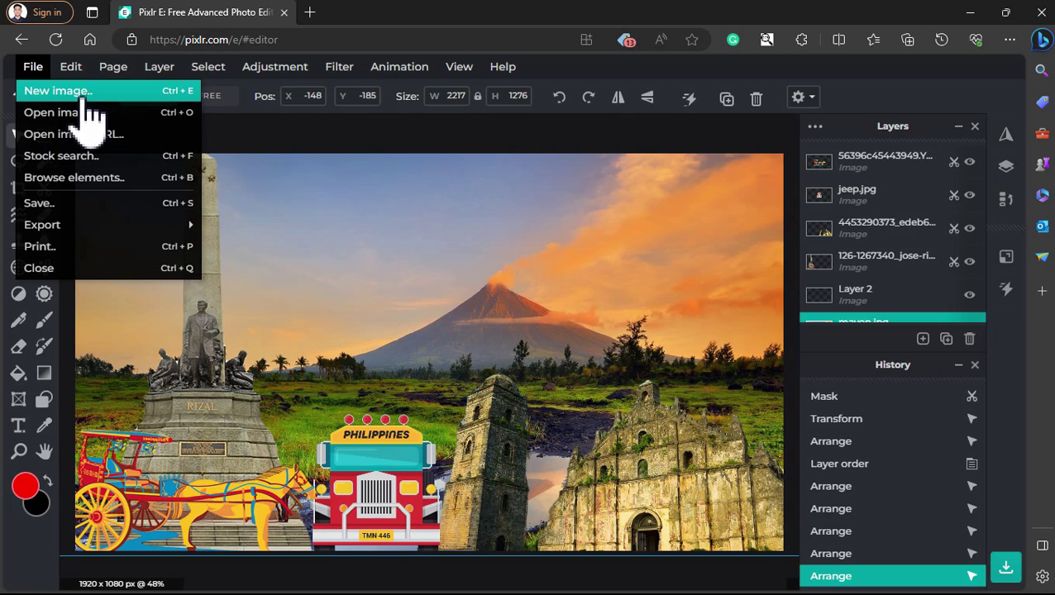
click(71, 204)
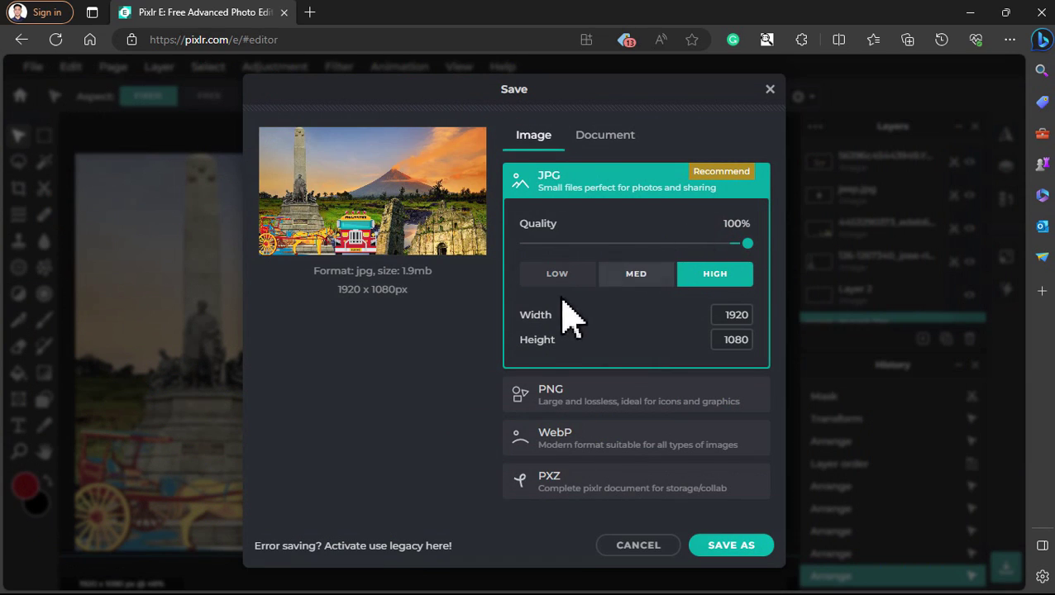
click(724, 550)
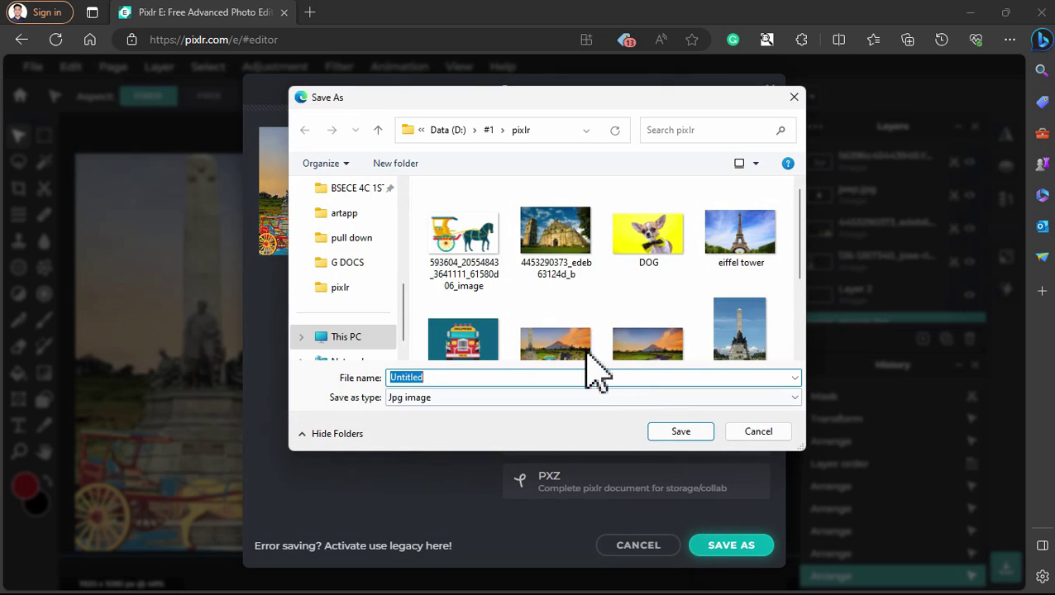
text(MY EDIT)
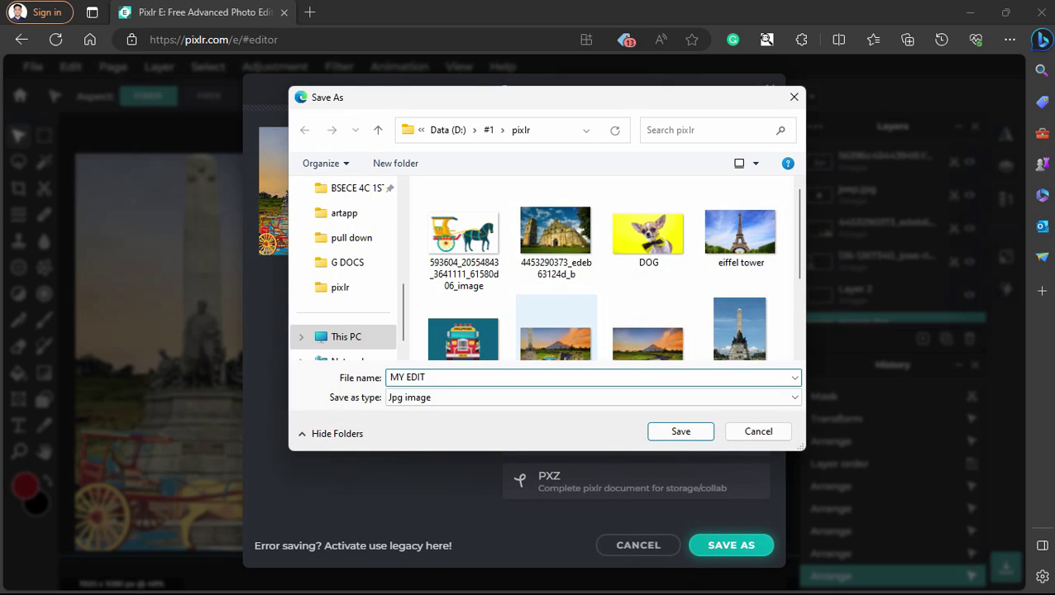
click(676, 432)
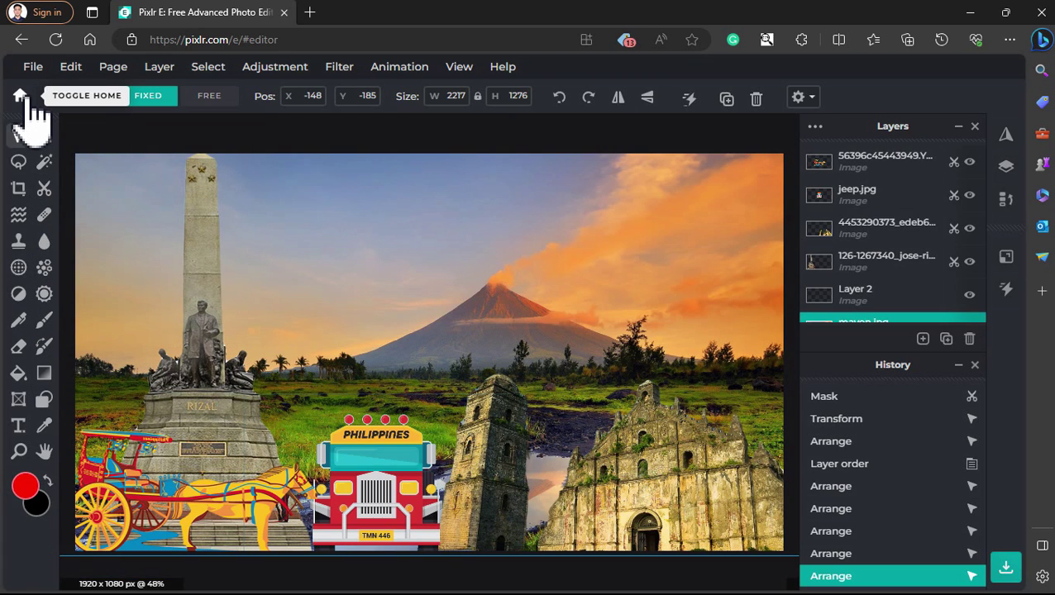
Leave the editor and look through Pixlr X's home page, including its latest projects, recommended templates and template categories
click(24, 97)
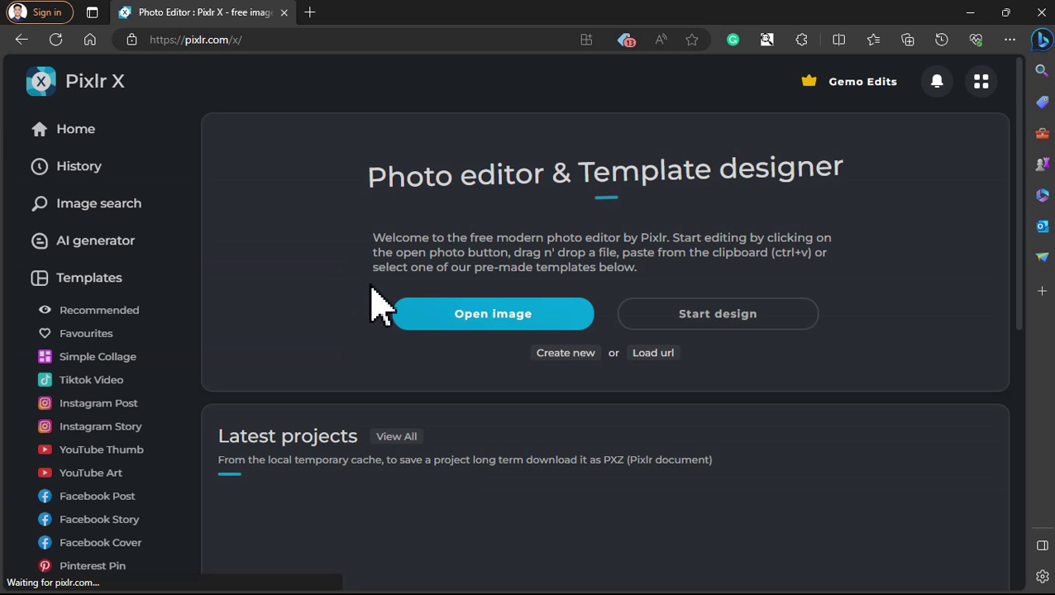
scroll(372, 304, down, 5)
scroll(377, 306, down, 2)
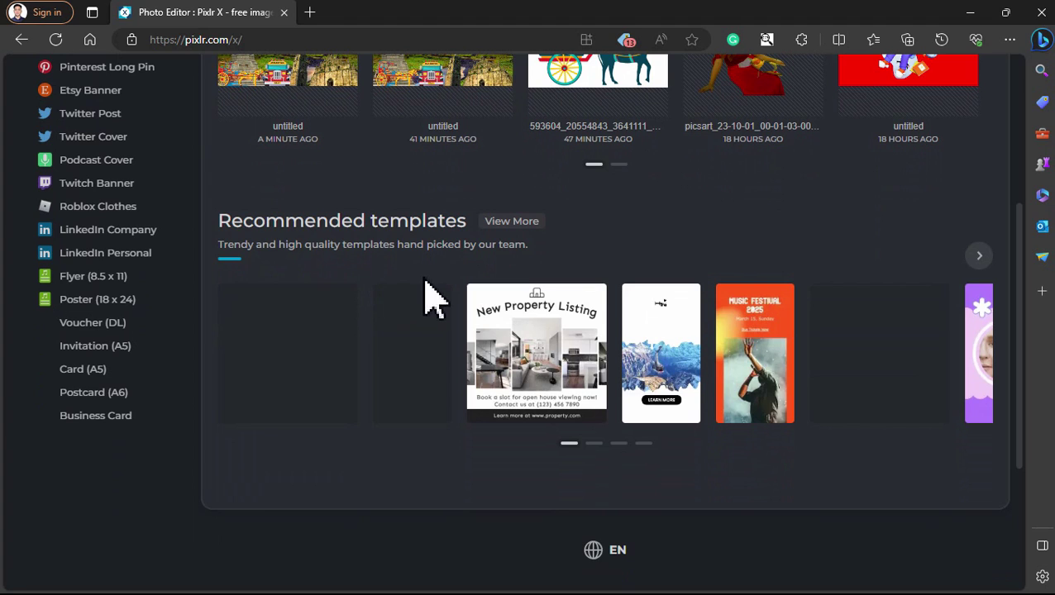
click(593, 446)
click(616, 448)
click(643, 446)
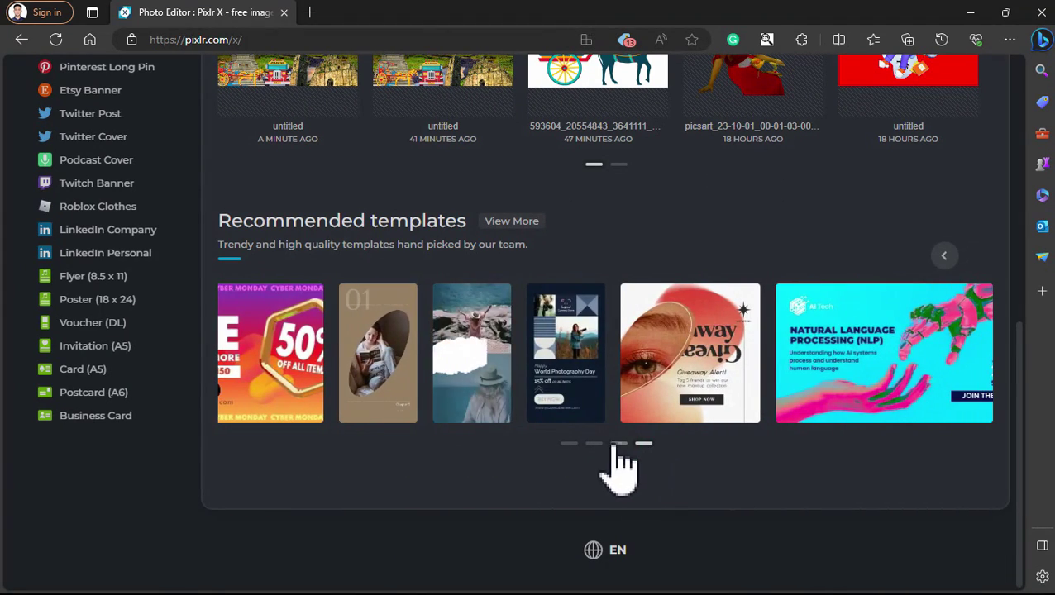
click(592, 447)
click(570, 446)
scroll(572, 451, up, 4)
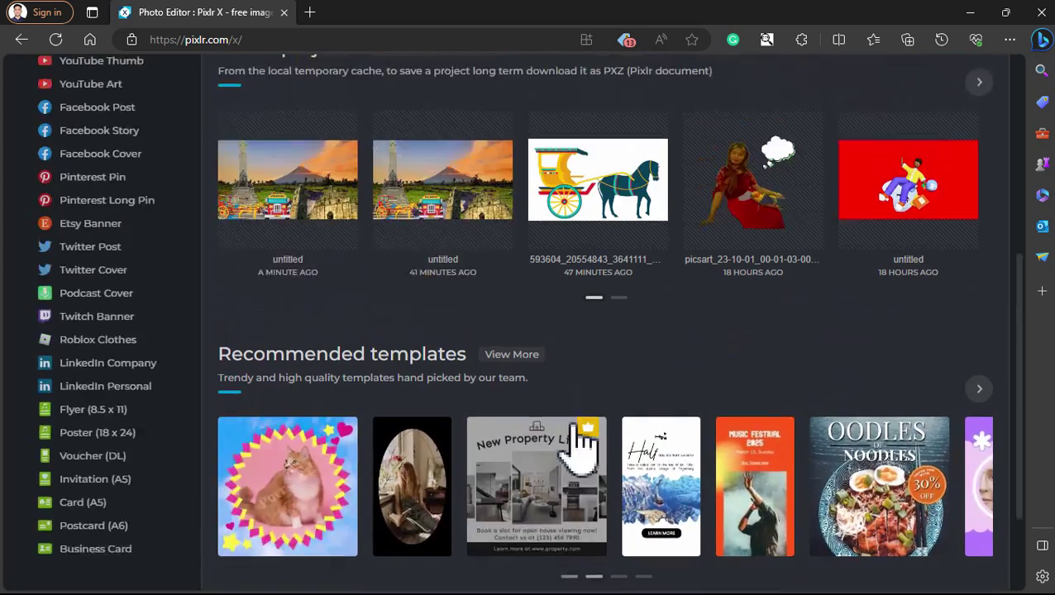
scroll(248, 294, up, 3)
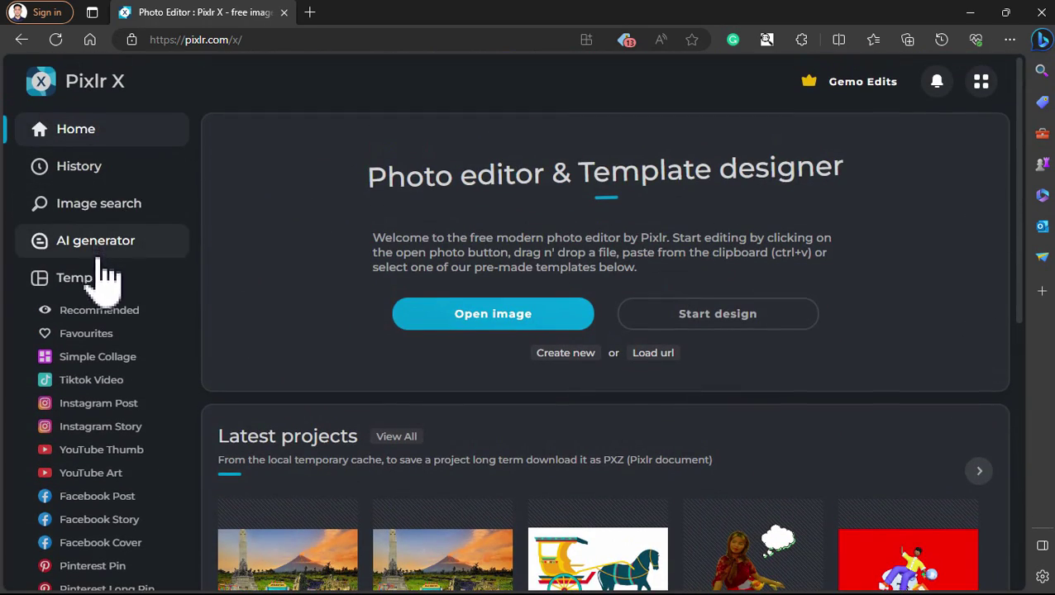
scroll(117, 336, down, 4)
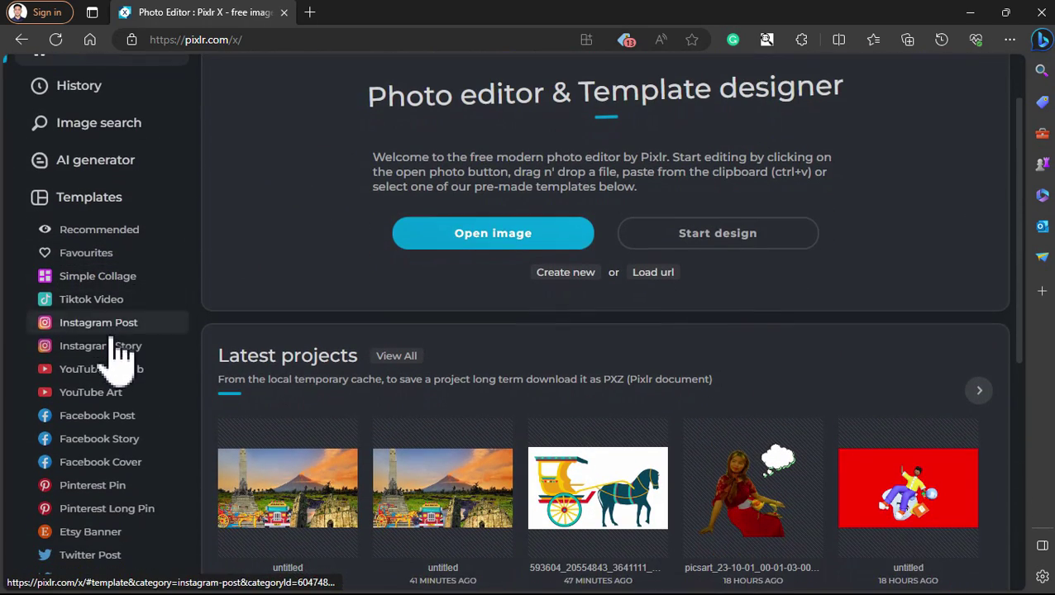
scroll(132, 414, down, 2)
scroll(139, 413, up, 6)
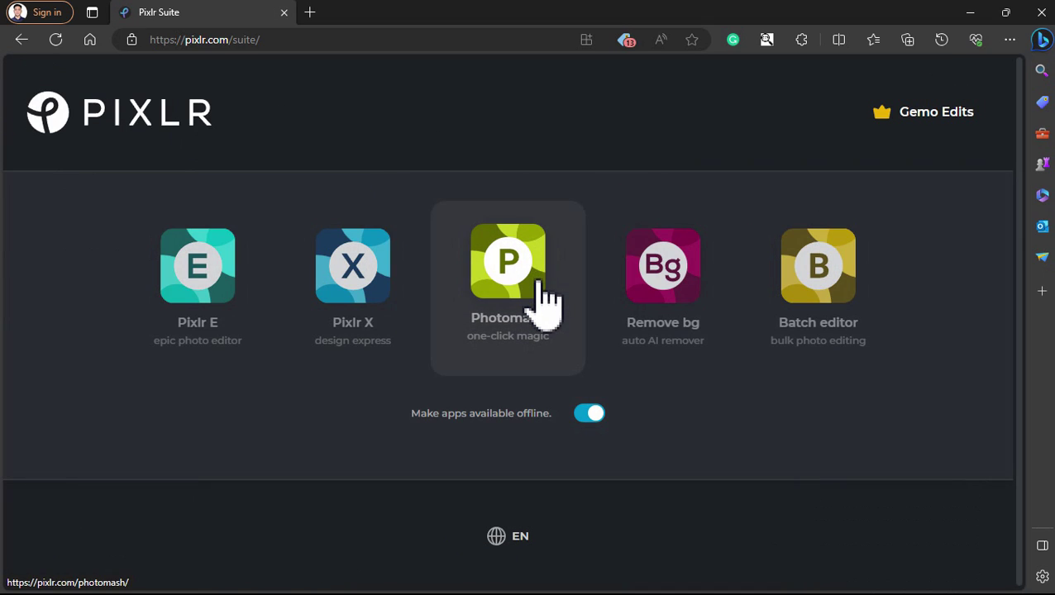
Switch to Photomash, browse its designs and open the Arty profile design with the orange circle and red shadow
click(546, 302)
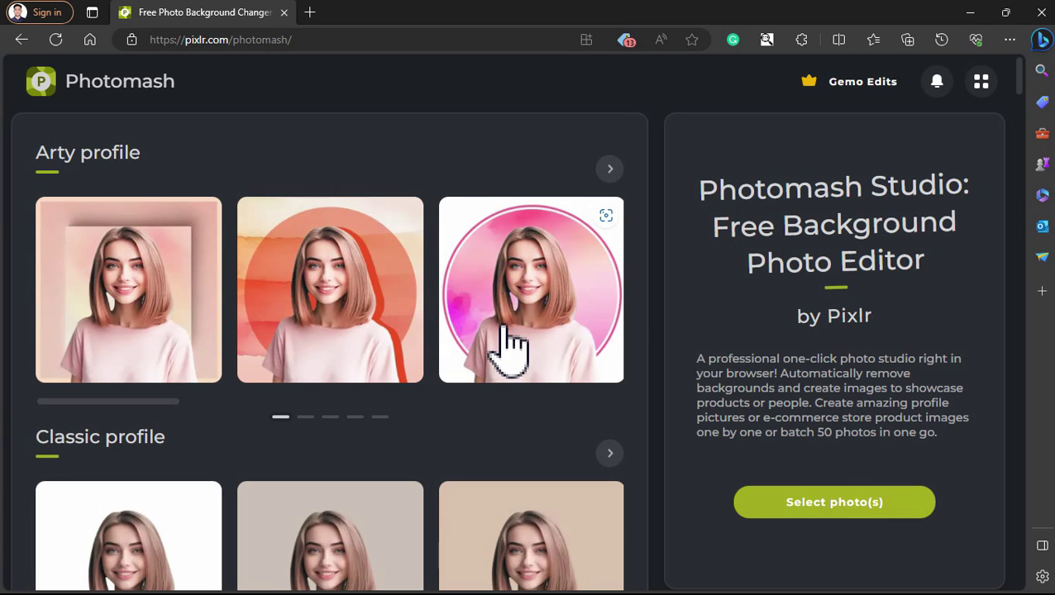
scroll(510, 343, down, 10)
scroll(506, 337, up, 5)
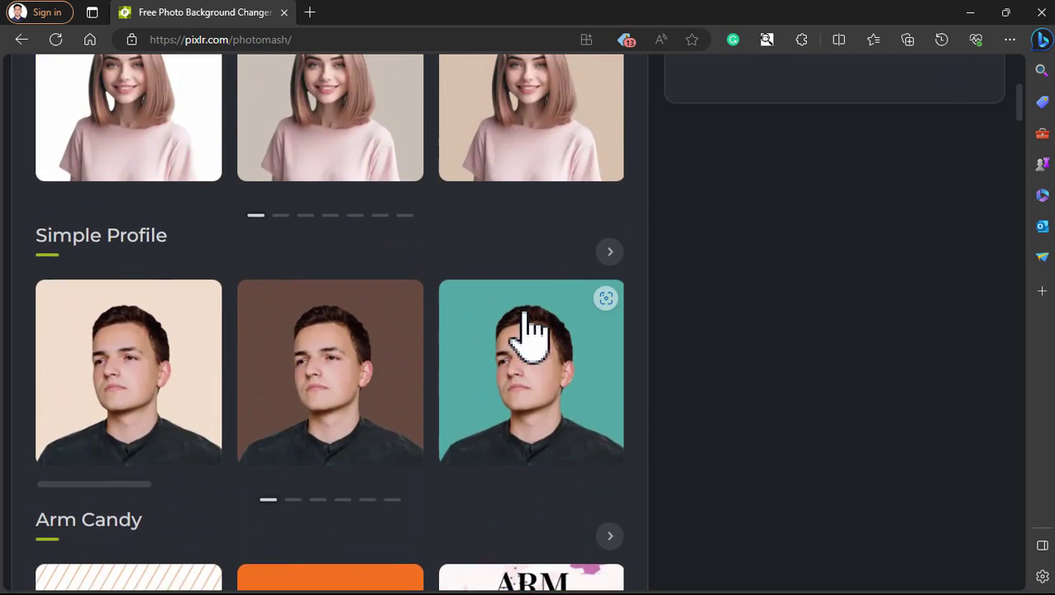
scroll(533, 331, up, 5)
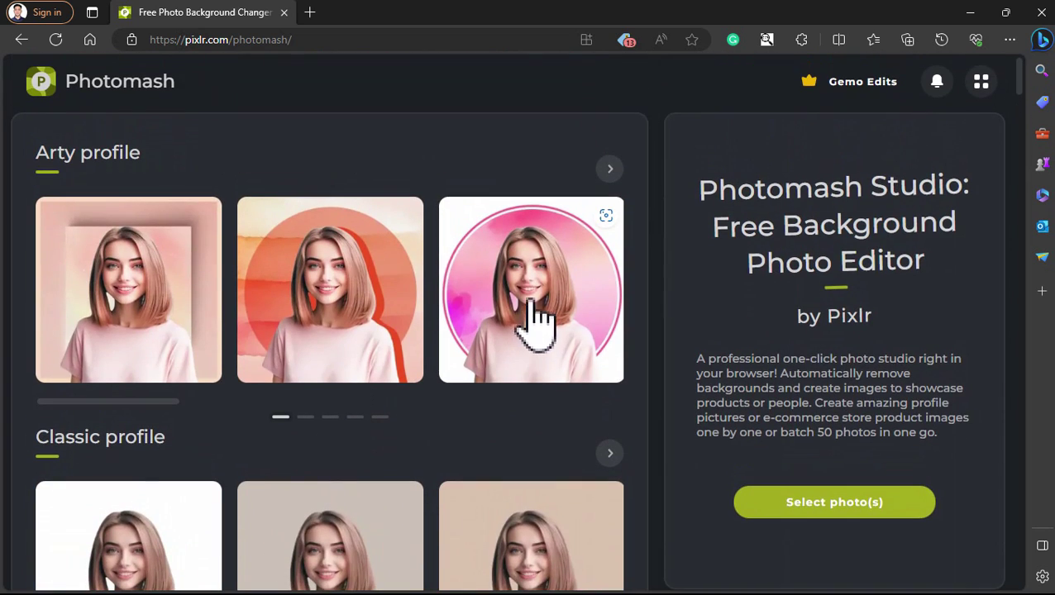
click(352, 314)
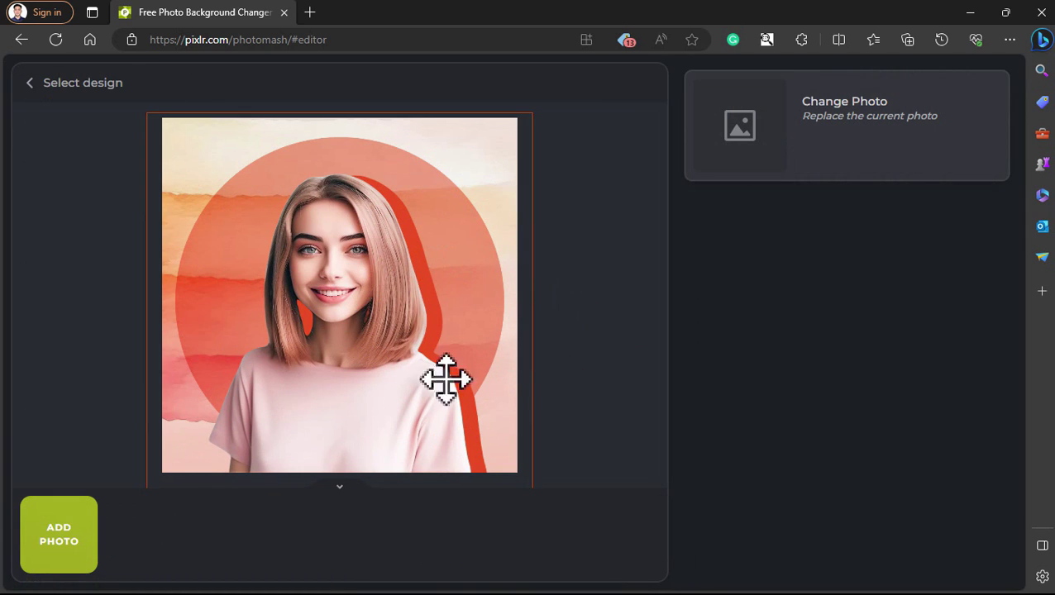
Add today's photo of the dog sitting on grass from the Downloads folder to the design
click(59, 533)
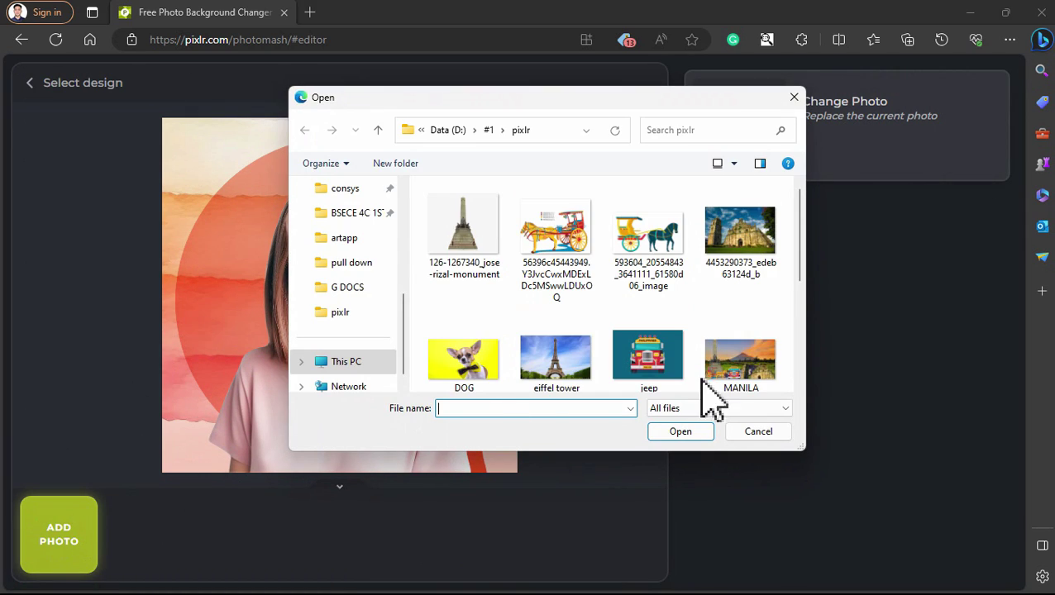
scroll(732, 372, down, 2)
scroll(740, 364, up, 2)
scroll(347, 285, up, 5)
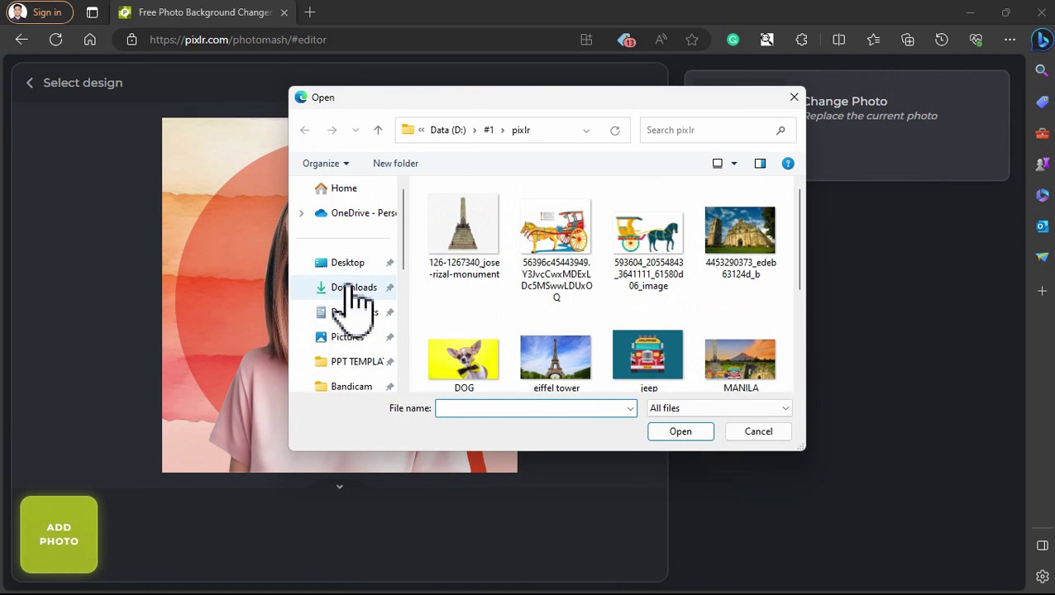
click(356, 288)
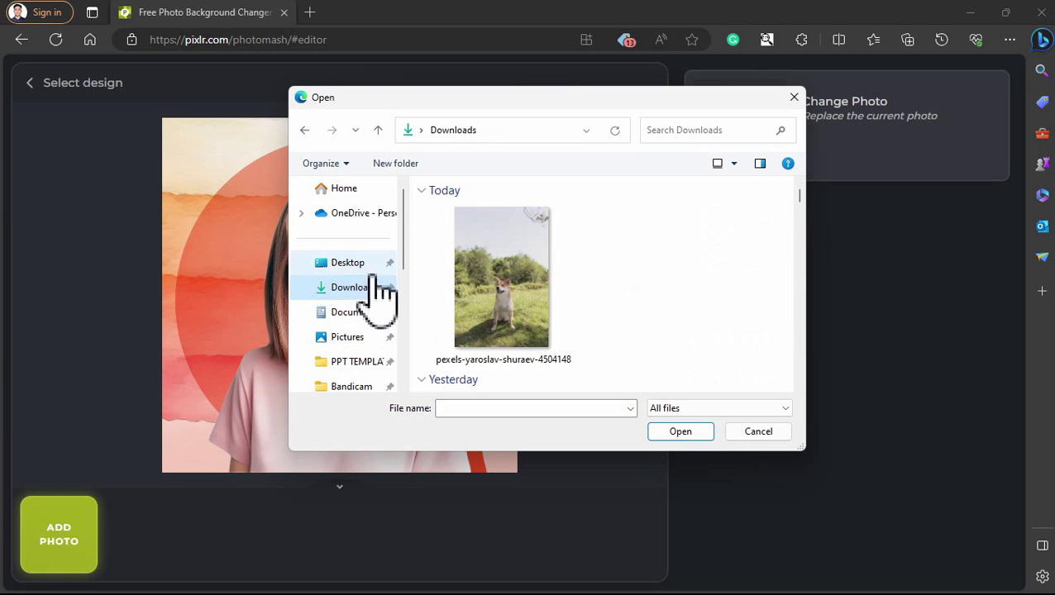
double_click(520, 276)
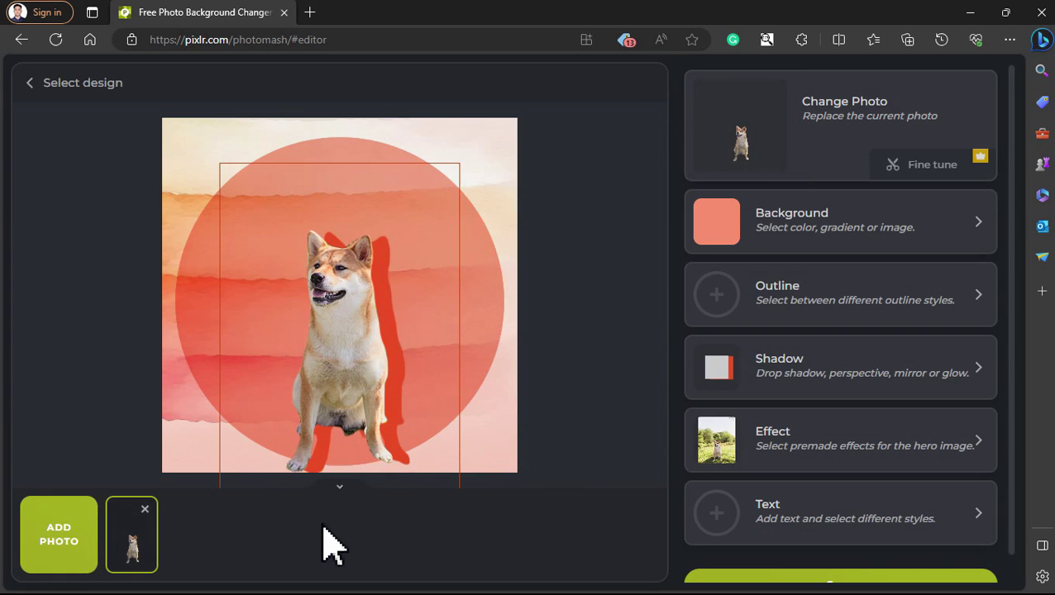
Enlarge the dog cutout and reposition it over the circle so its lower legs run off the design's bottom edge
click(427, 201)
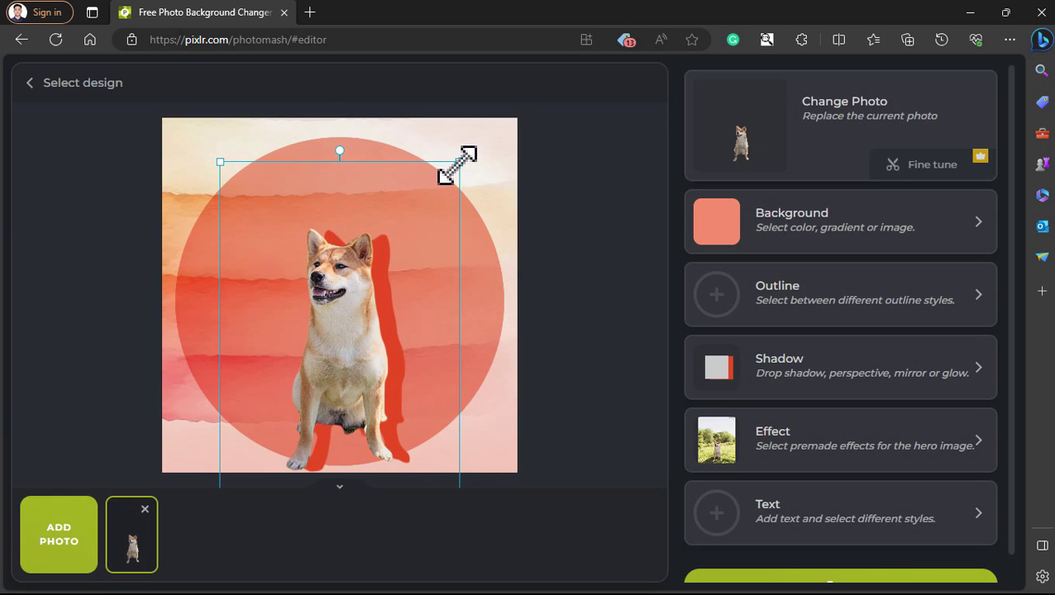
click(312, 284)
drag(459, 164, 581, 113)
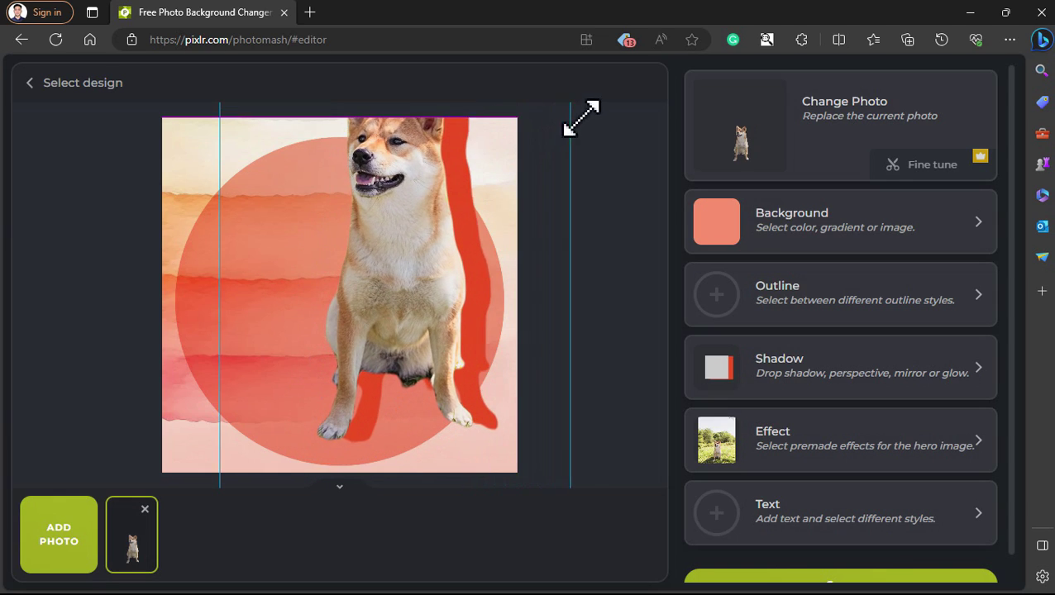
drag(405, 207, 350, 306)
click(585, 251)
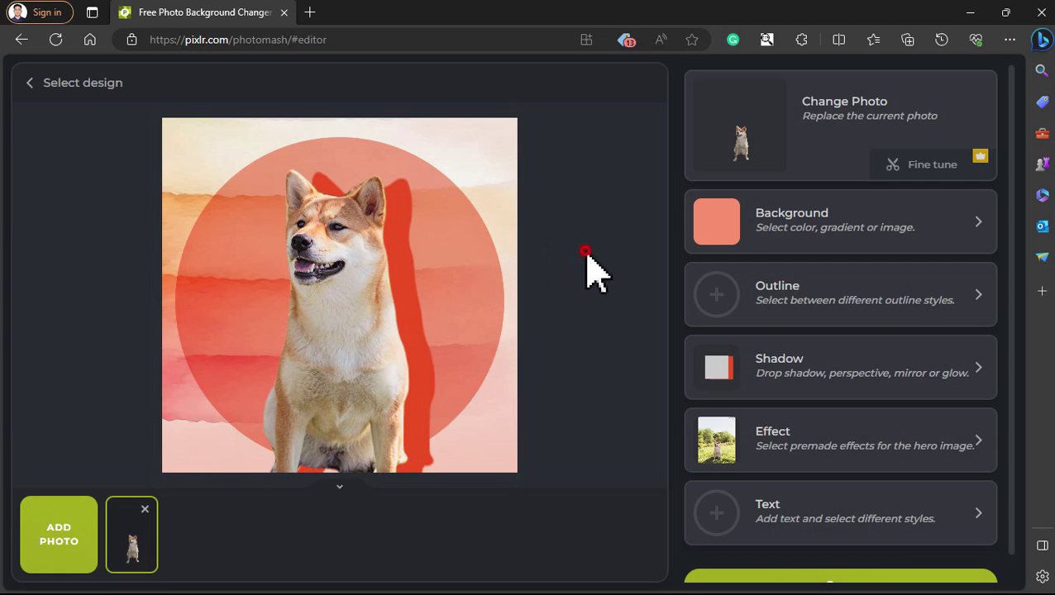
Add the DOG photo from the pixlr folder and use it as the design's subject in place of the sitting dog
click(65, 569)
scroll(364, 365, down, 5)
click(340, 337)
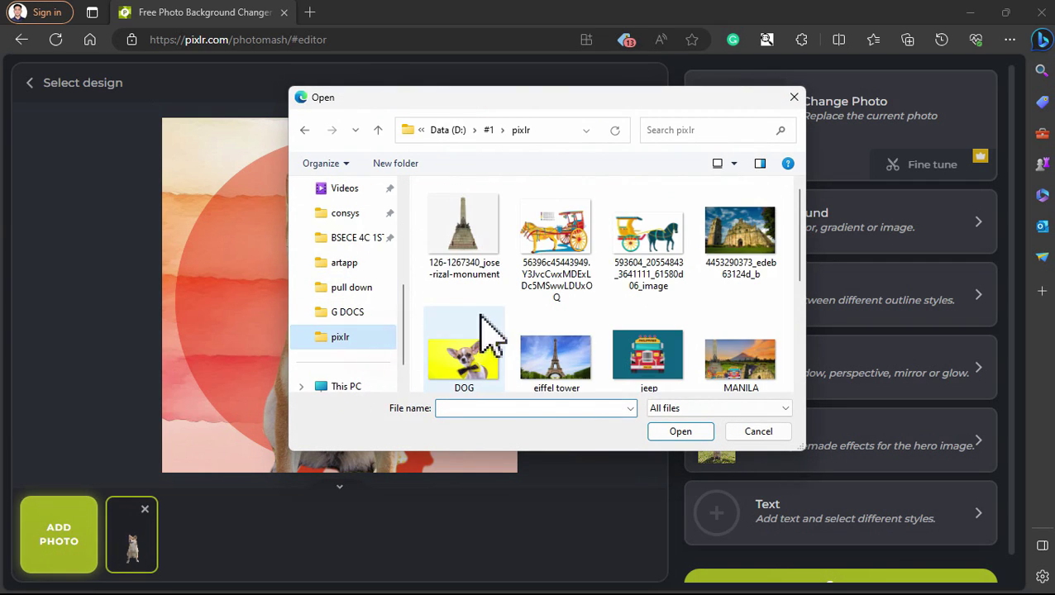
double_click(476, 331)
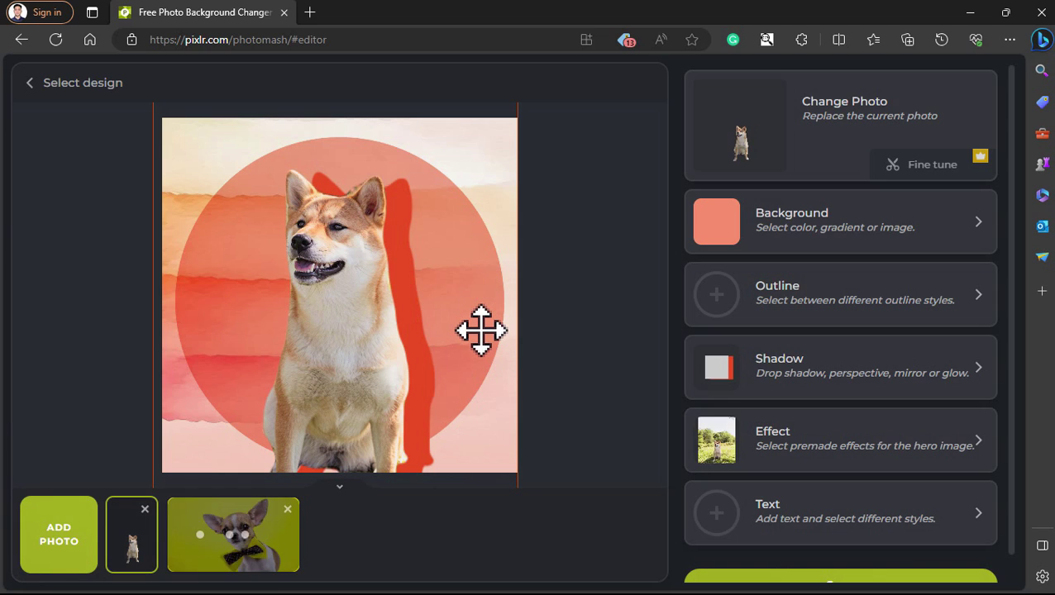
click(247, 539)
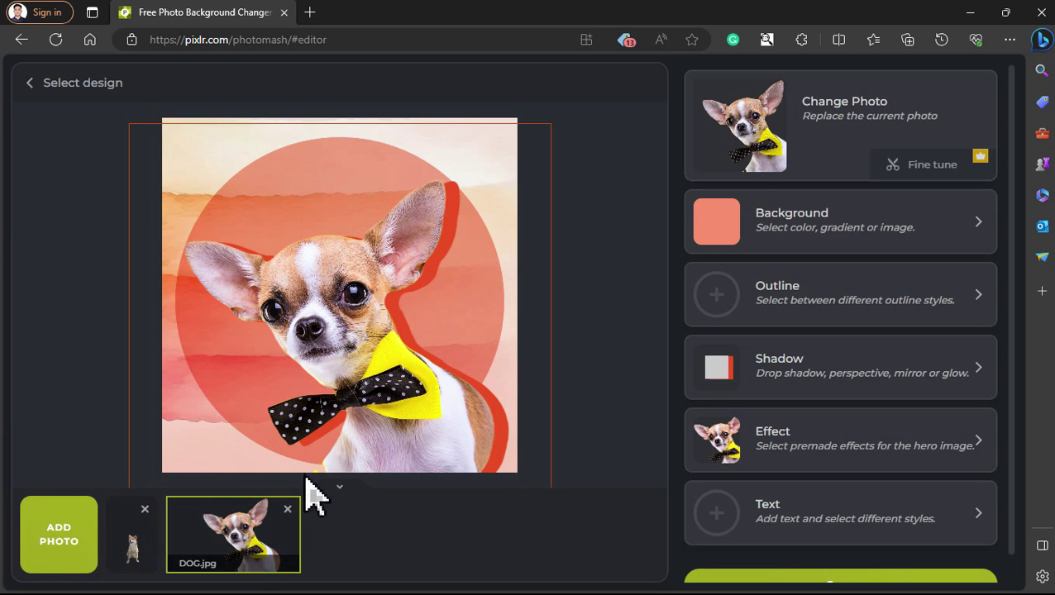
click(139, 541)
click(214, 535)
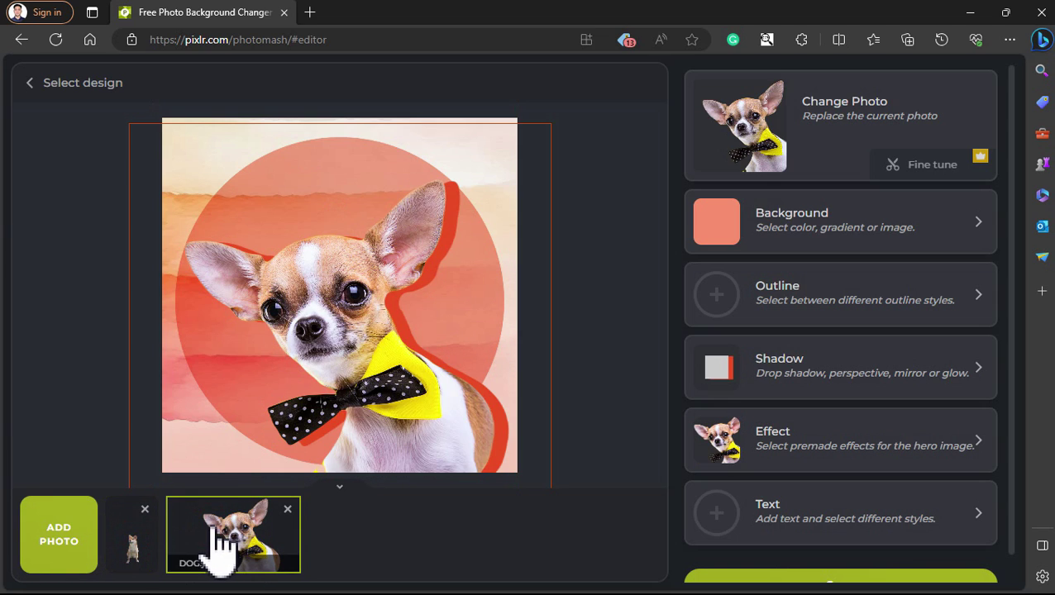
scroll(727, 347, down, 1)
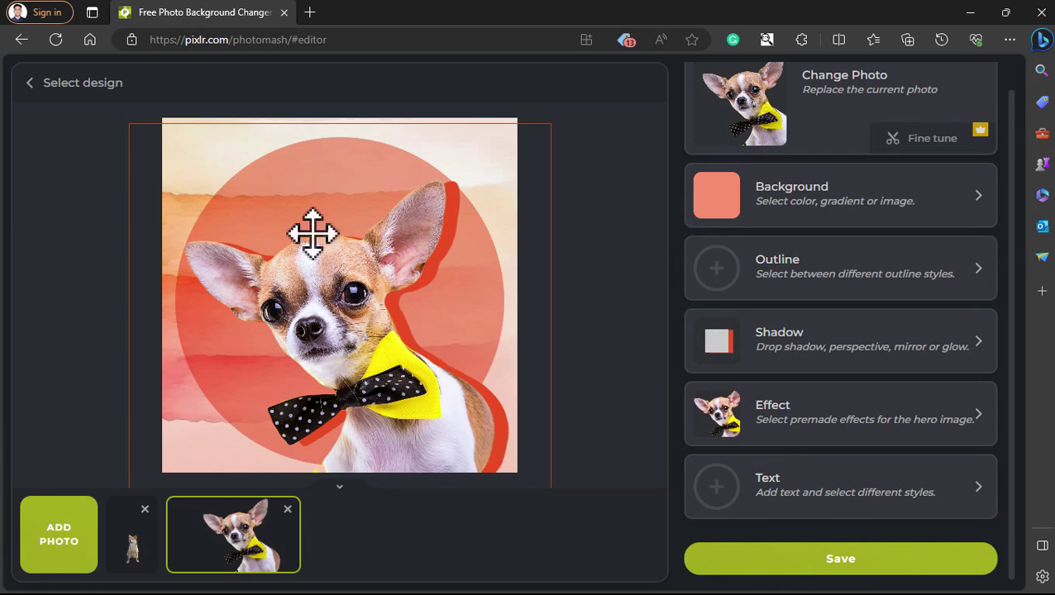
Return to the design selection and look through the profile, Arm Candy, Asian delight and Burger promo designs
click(33, 86)
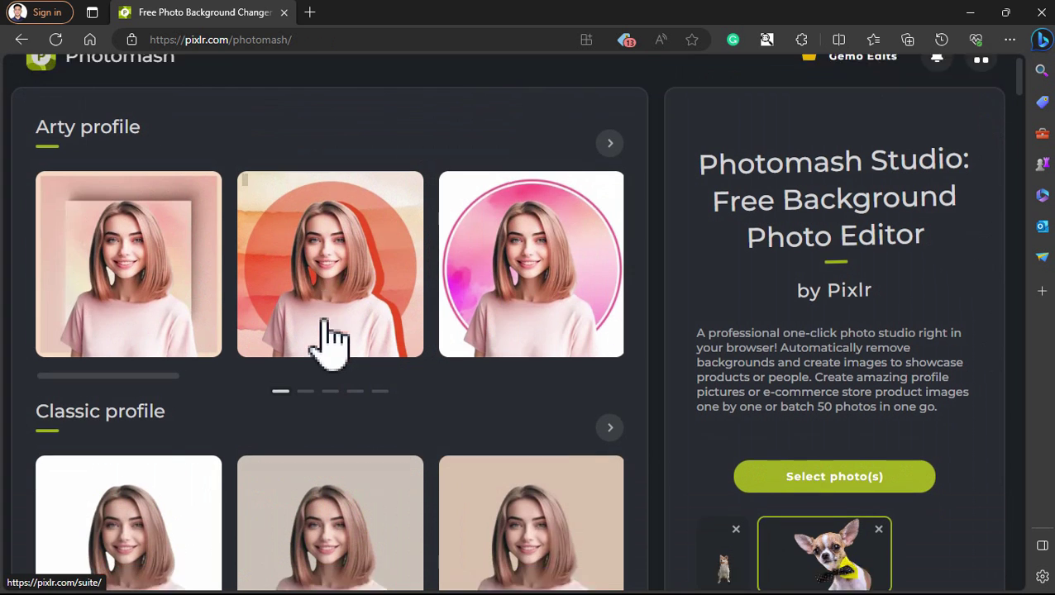
scroll(330, 343, down, 12)
scroll(330, 346, up, 5)
scroll(339, 343, down, 10)
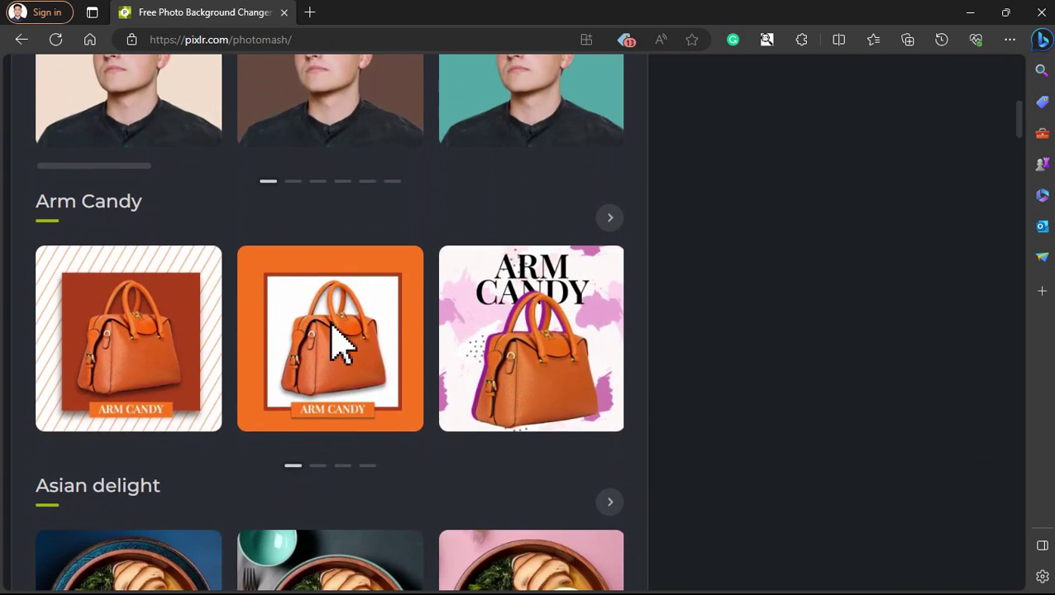
scroll(339, 343, down, 8)
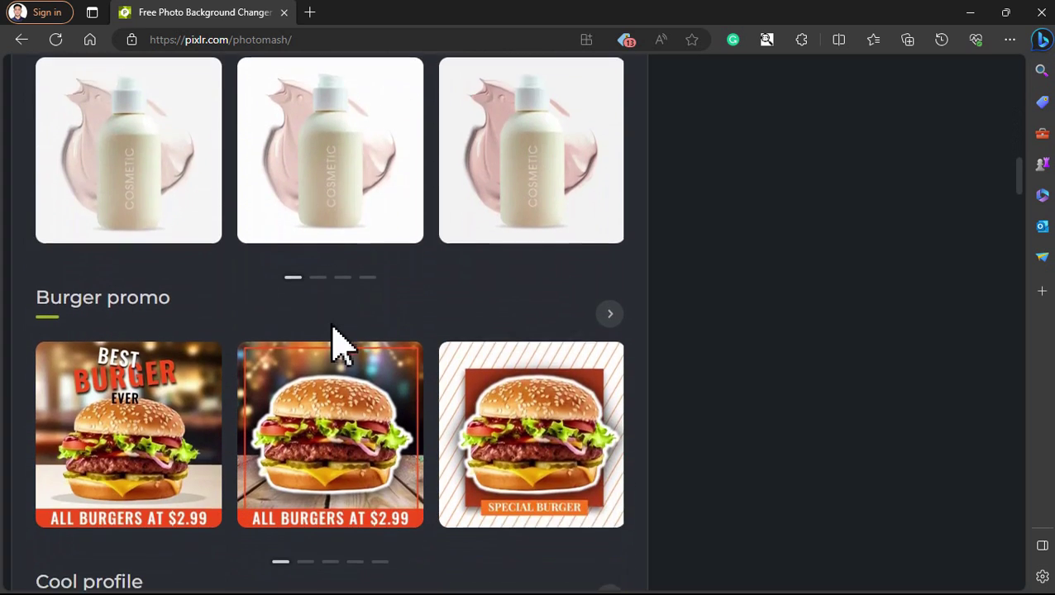
scroll(116, 186, up, 15)
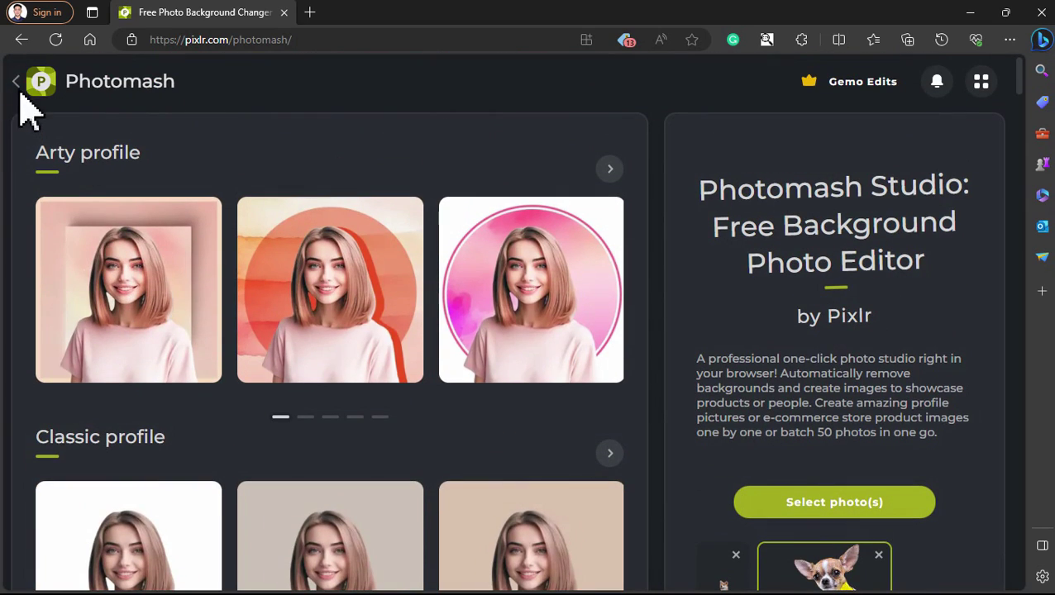
Switch to Remove BG and add the DOG and jeep photos from the pixlr folder for background removal
click(17, 81)
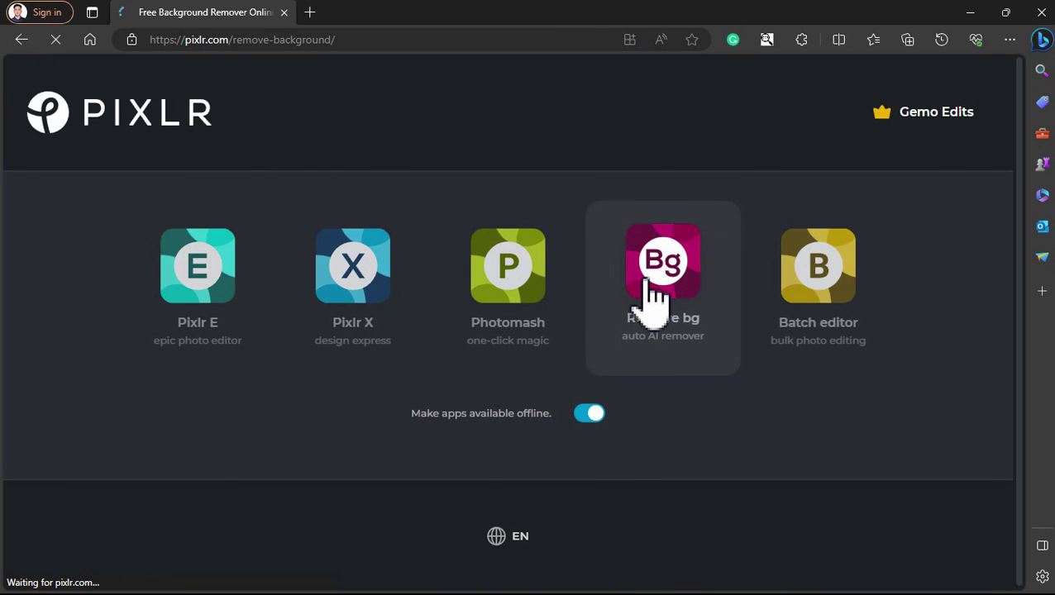
scroll(490, 219, down, 5)
scroll(521, 215, up, 5)
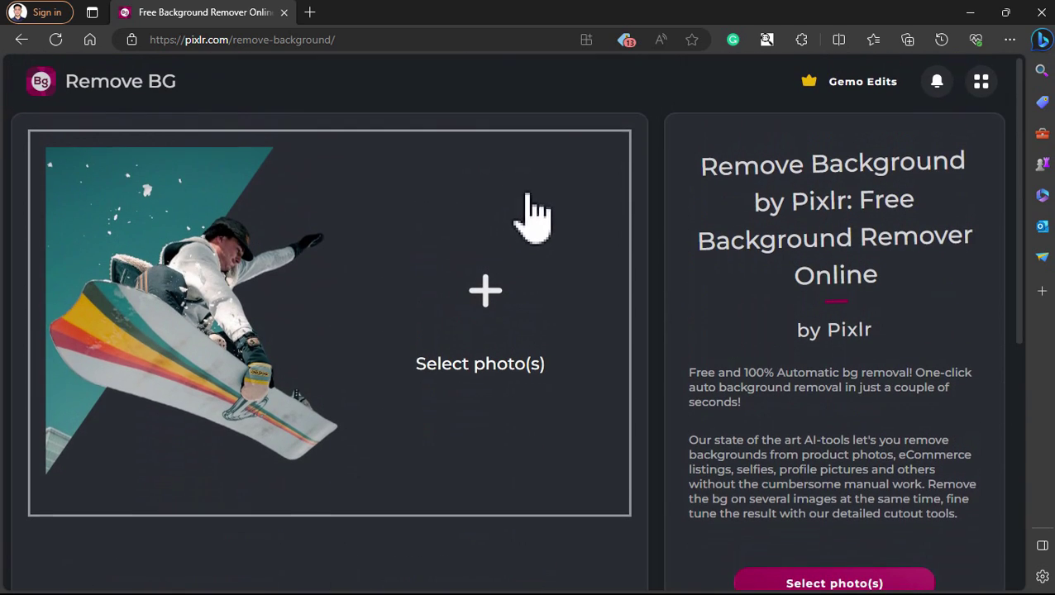
click(485, 294)
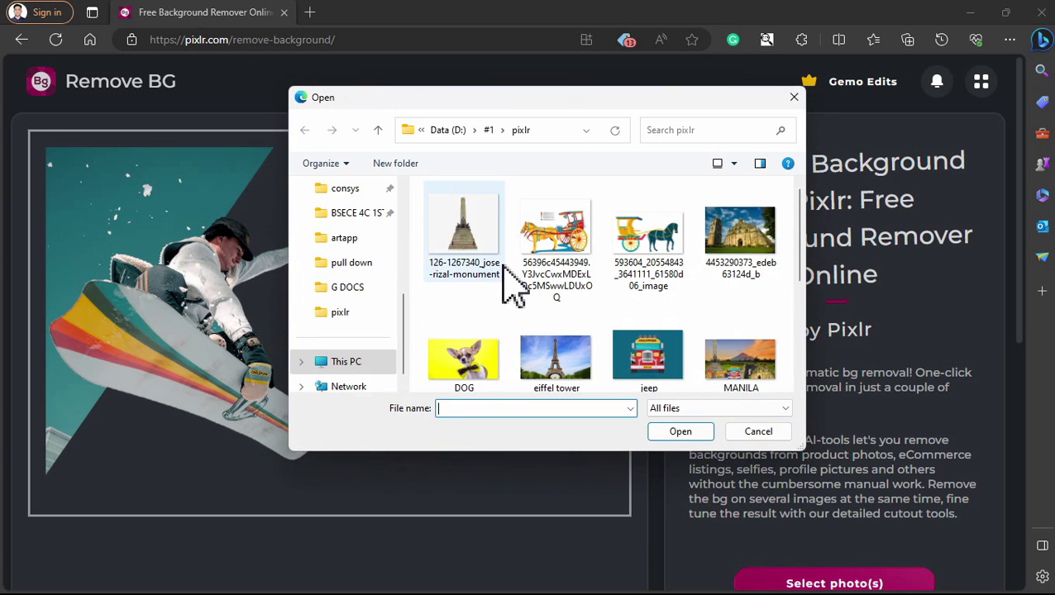
scroll(500, 280, down, 1)
double_click(486, 252)
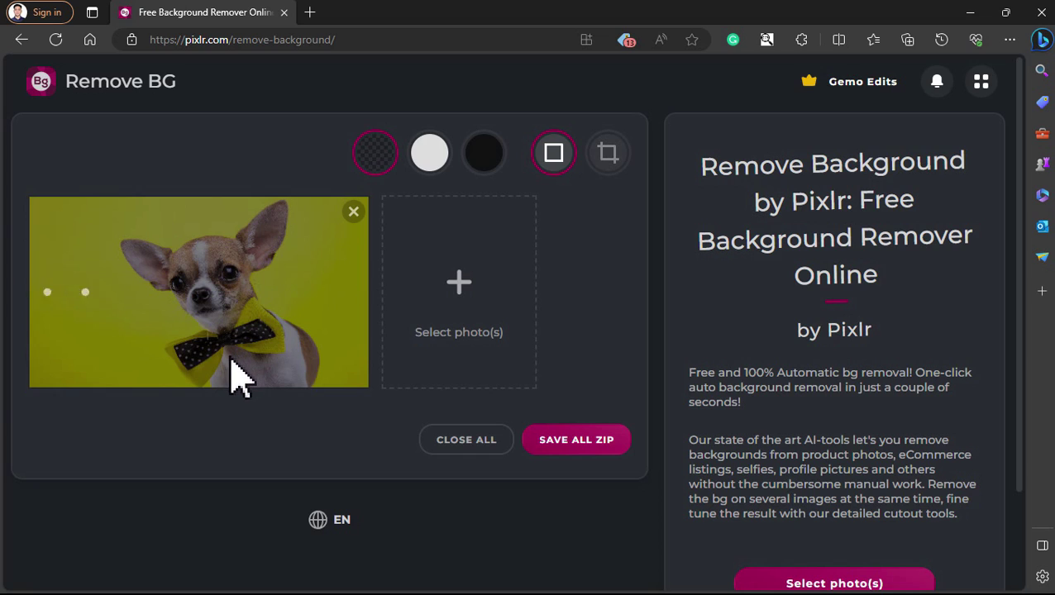
mouse_move(266, 316)
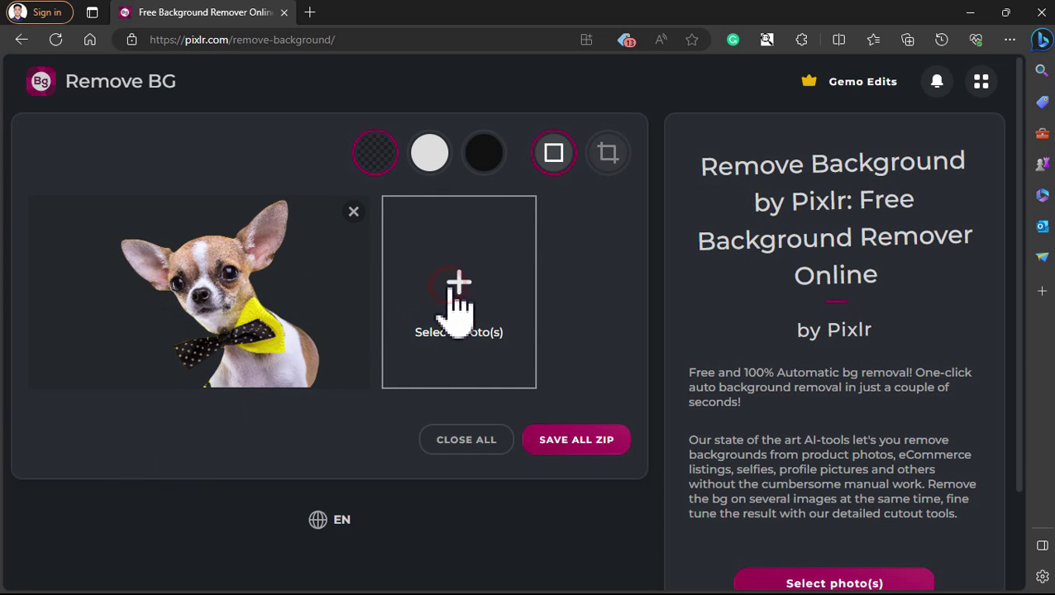
click(459, 281)
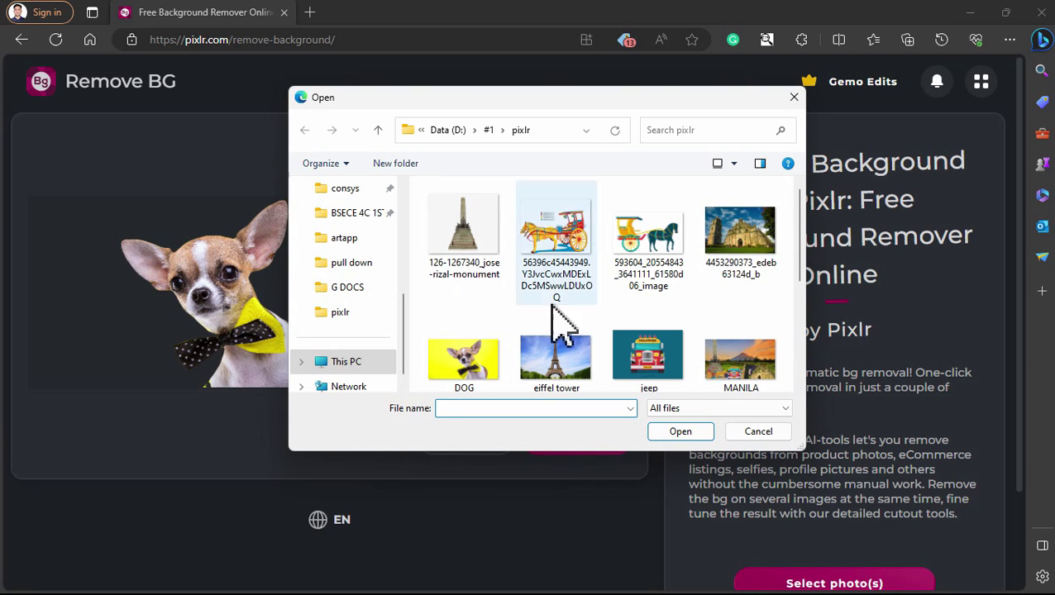
double_click(640, 369)
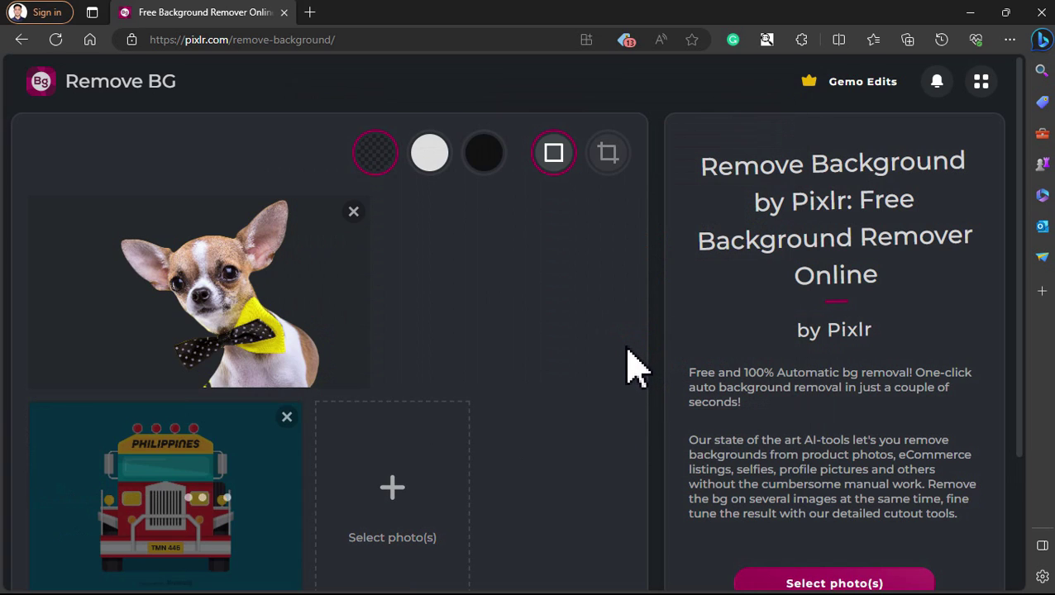
Compare the white, black and transparent backgrounds behind the two cutouts and look at the options for saving them
click(429, 154)
click(484, 154)
click(383, 155)
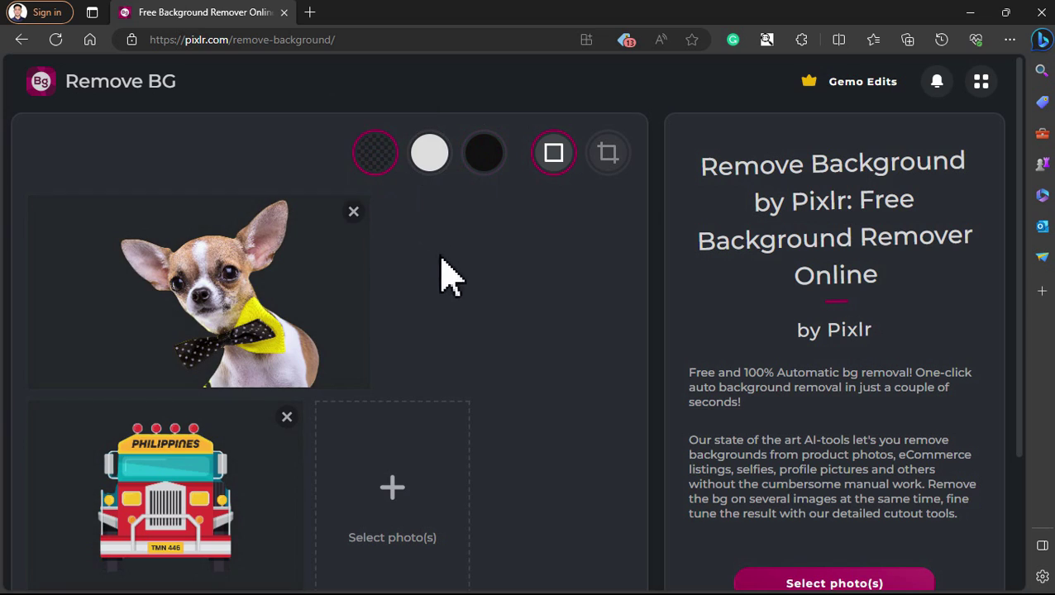
scroll(483, 263, down, 2)
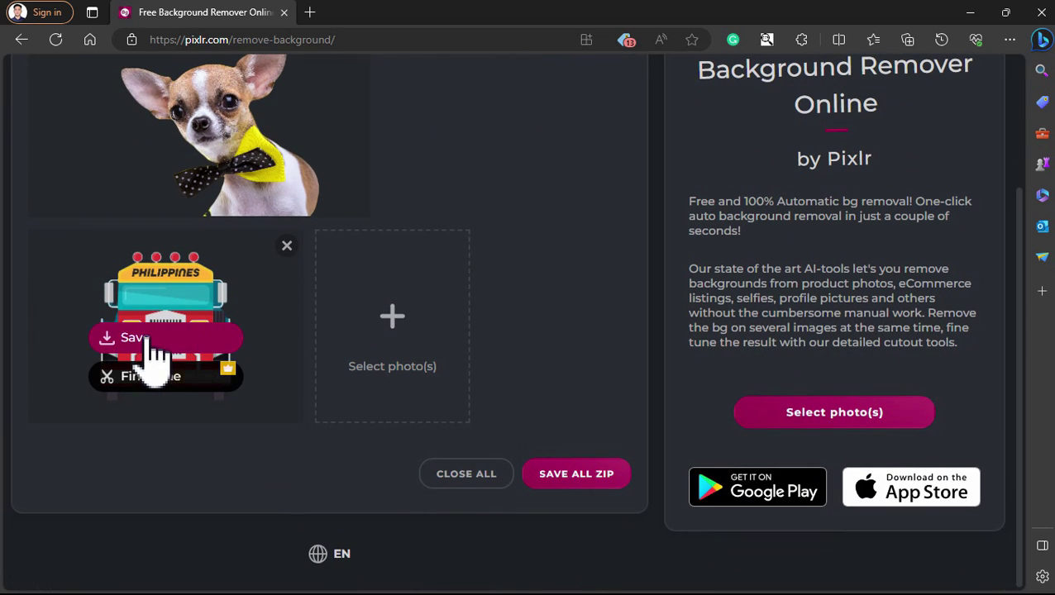
mouse_move(211, 149)
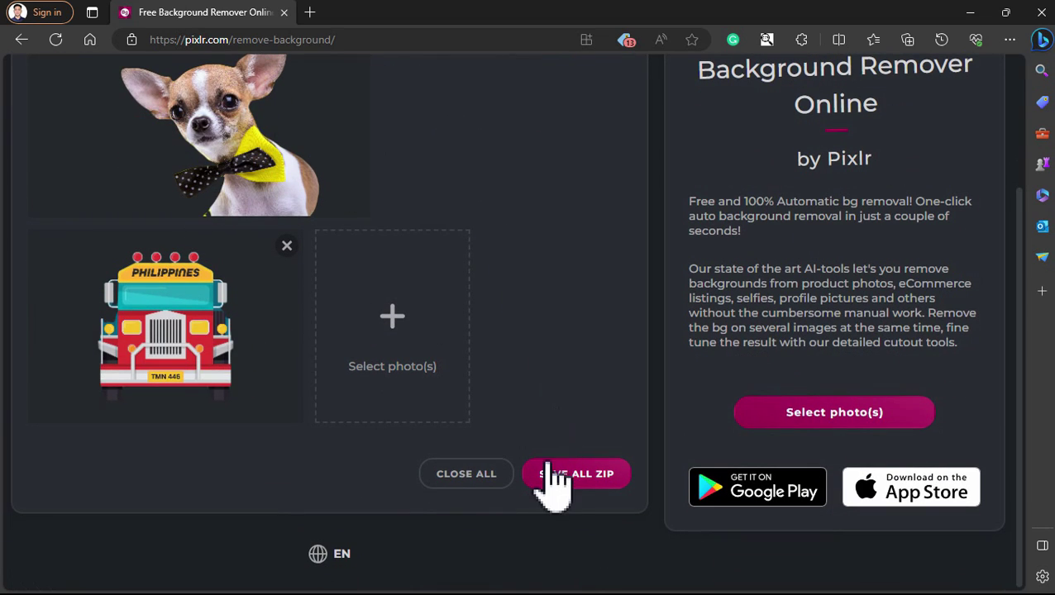
scroll(571, 468, up, 2)
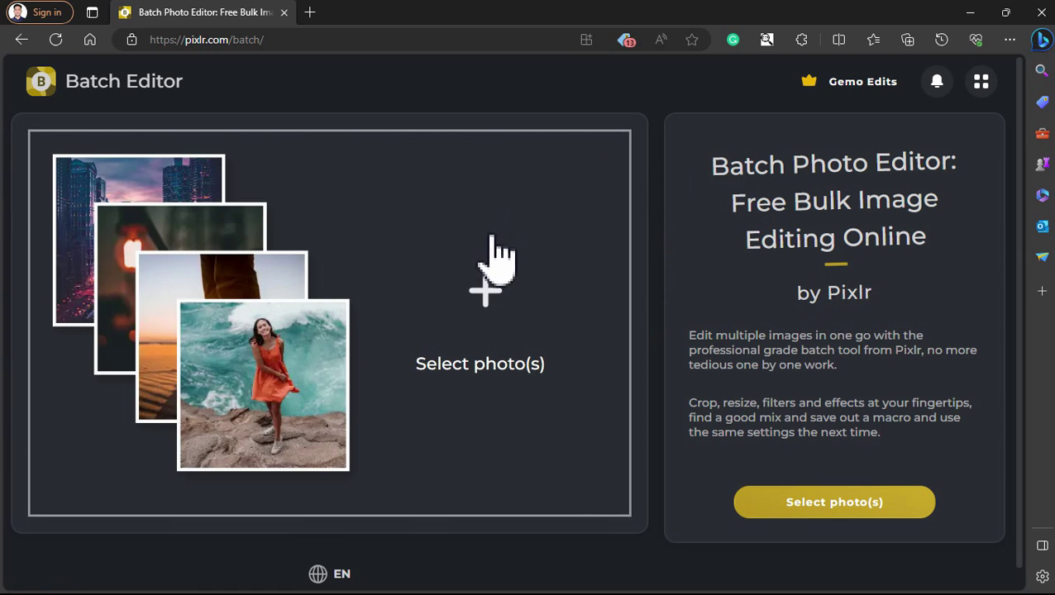
In Batch Editor, load the stone church, DOG, eiffel tower, mayon and the louvre museum photos from the pixlr folder
click(489, 299)
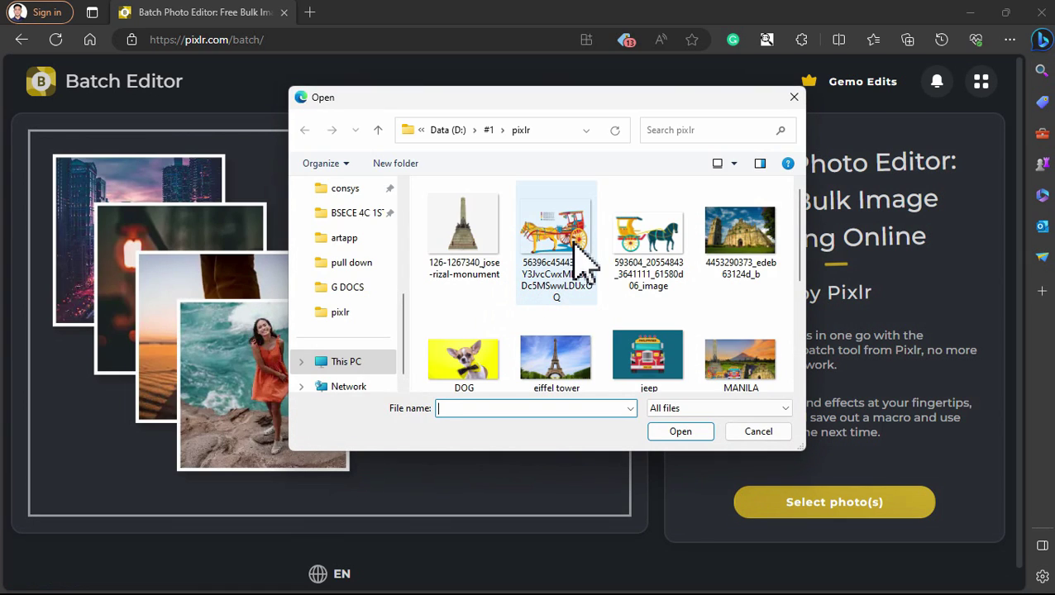
click(476, 369)
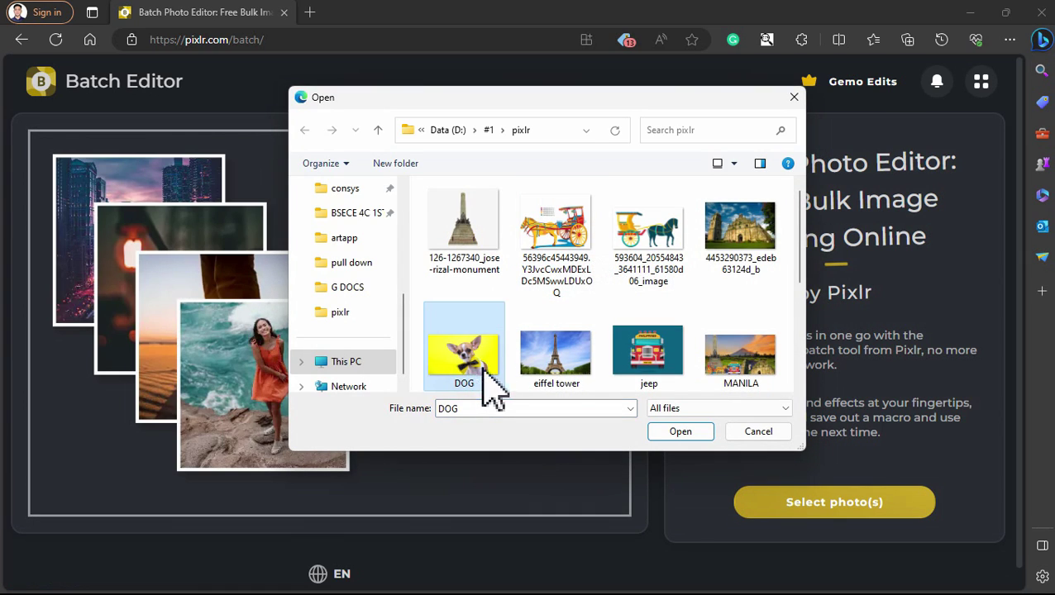
ctrl+click(562, 366)
ctrl+click(760, 229)
scroll(764, 248, down, 1)
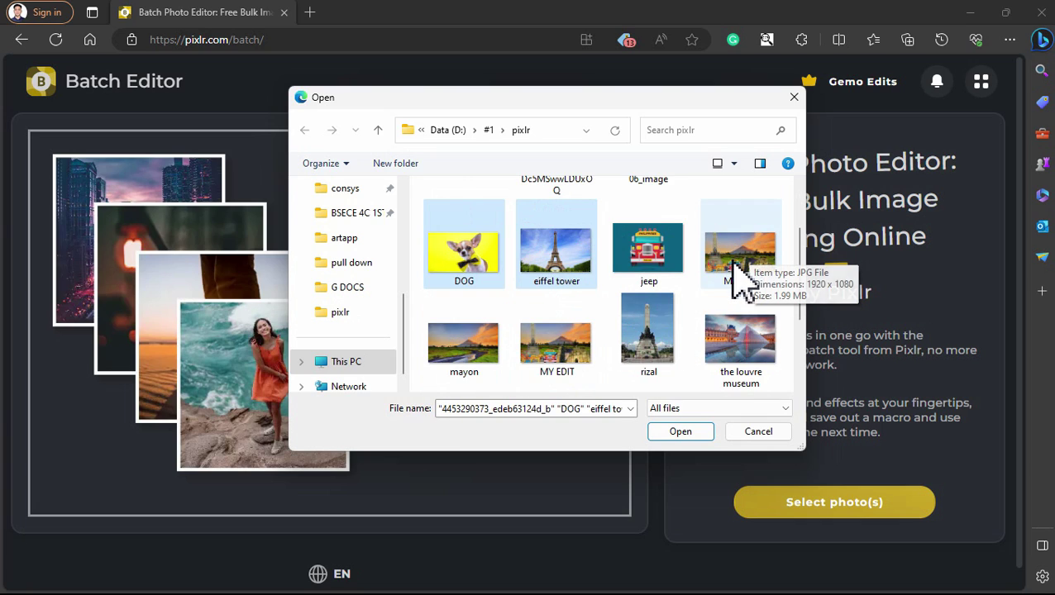
ctrl+click(466, 364)
ctrl+click(726, 356)
click(679, 432)
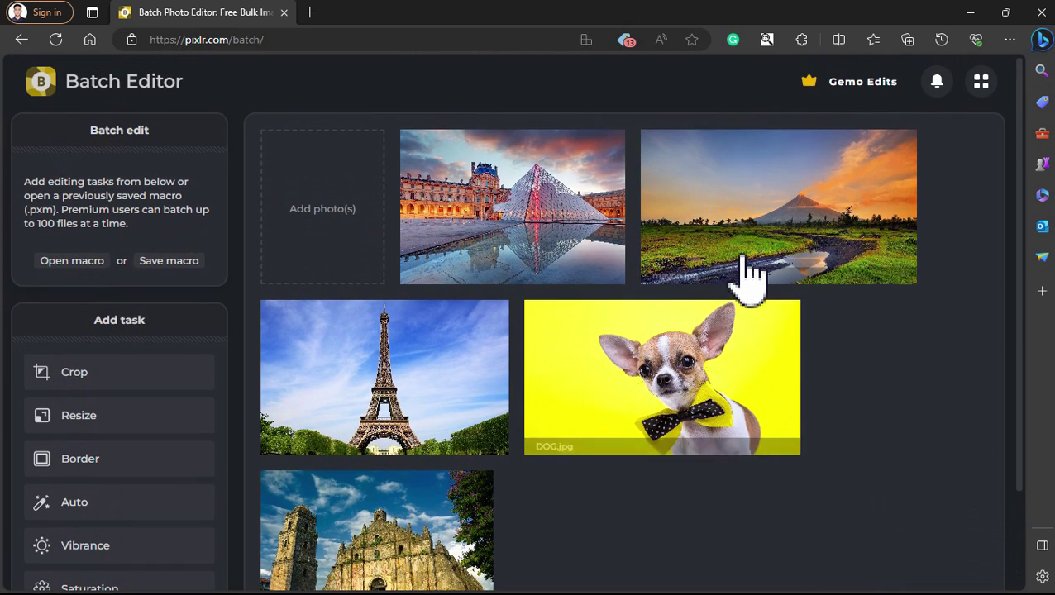
Add a Crop task with the 1:1 (Square) aspect ratio to the batch
click(89, 378)
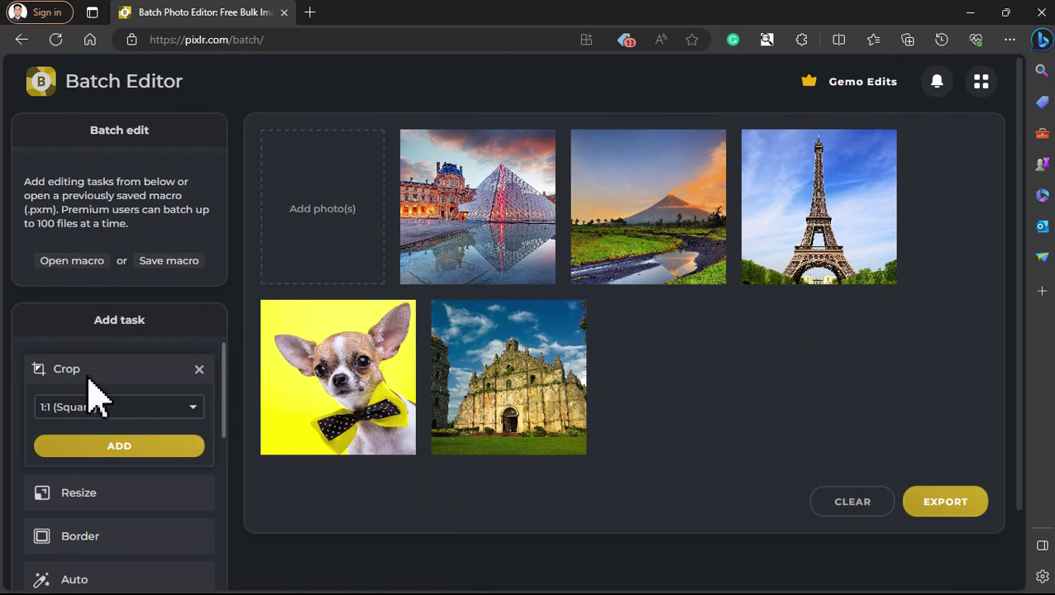
click(149, 408)
click(150, 411)
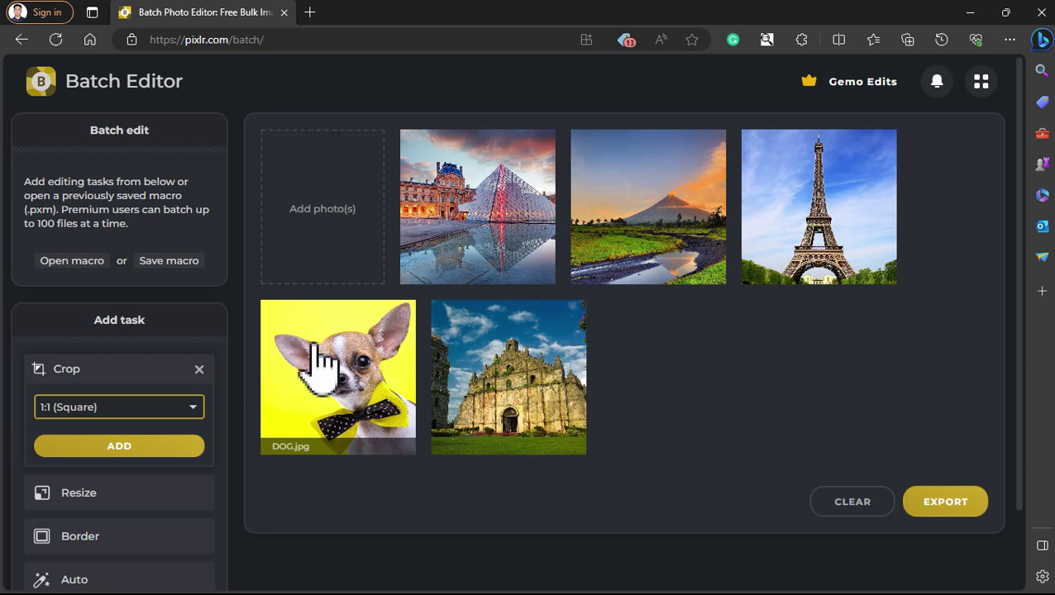
click(124, 447)
Try a red border of 6% on all the batch photos
scroll(136, 364, down, 1)
scroll(107, 396, up, 1)
click(104, 398)
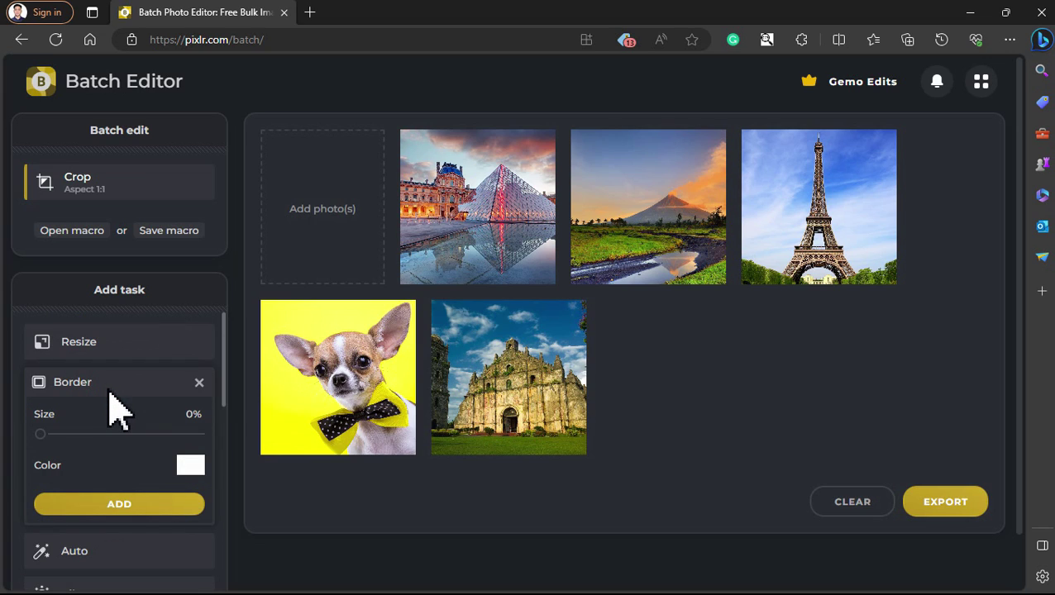
drag(81, 440, 106, 439)
click(189, 468)
drag(509, 315, 589, 189)
click(685, 457)
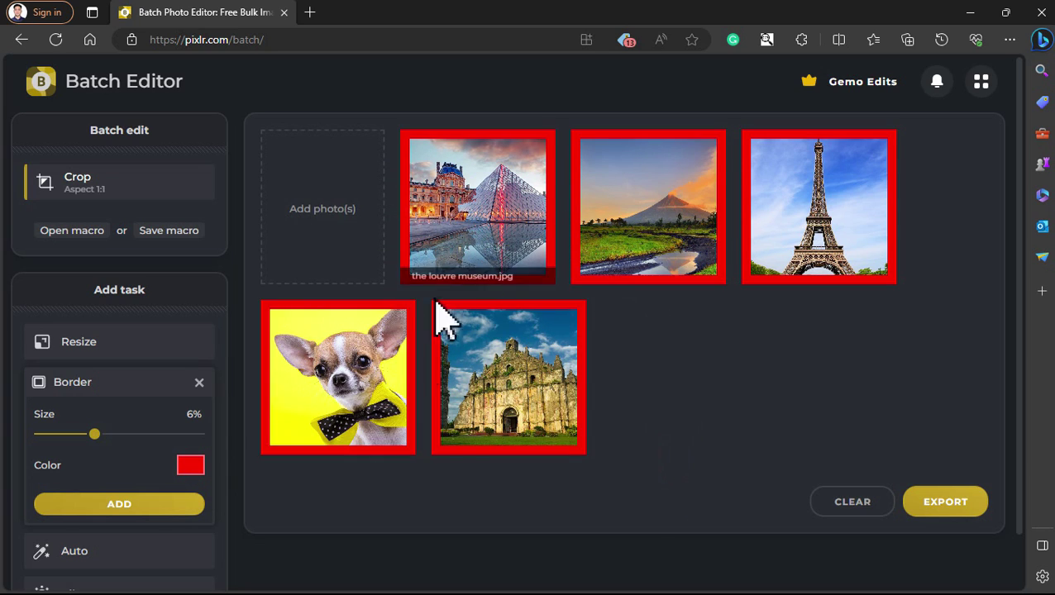
Try a higher vibrance amount on all the batch photos
scroll(140, 492, down, 2)
scroll(141, 494, down, 1)
click(135, 455)
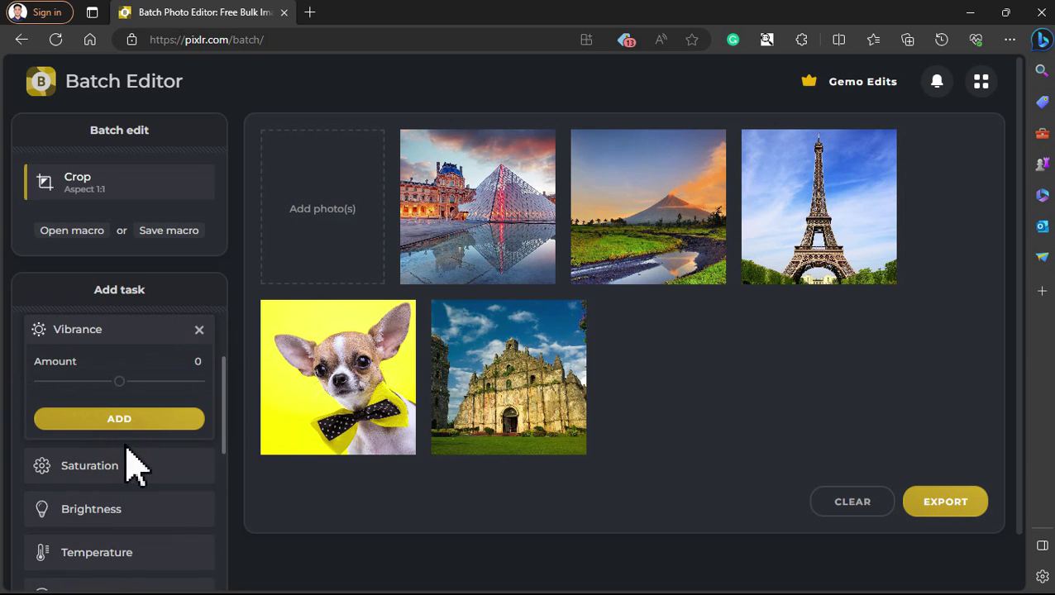
drag(122, 384, 147, 383)
Add a Saturation task with an amount of 40 to the batch
click(109, 475)
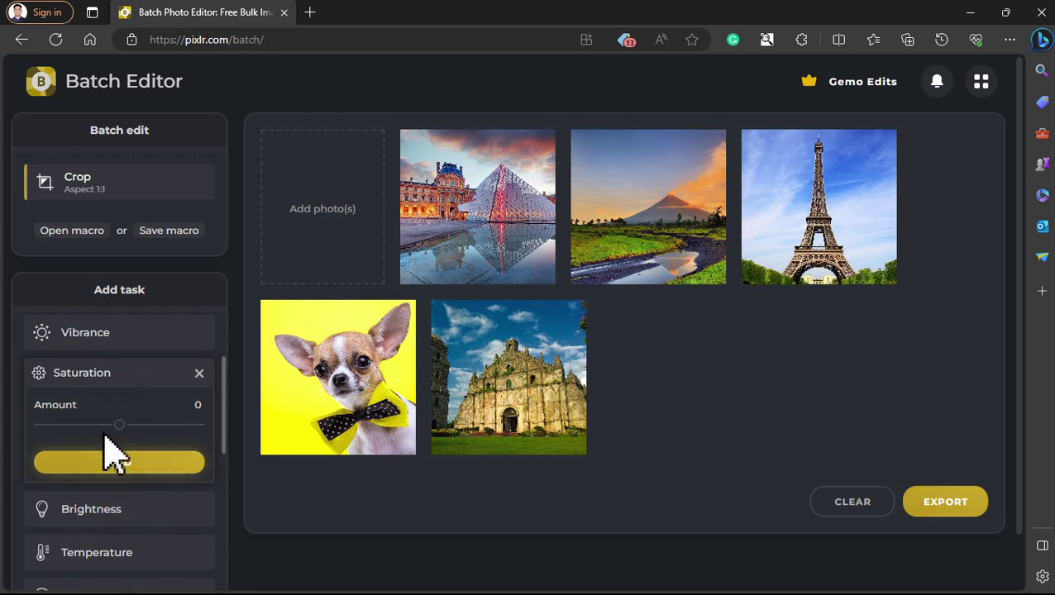
drag(122, 425, 150, 424)
click(134, 464)
scroll(134, 475, down, 3)
scroll(140, 484, down, 4)
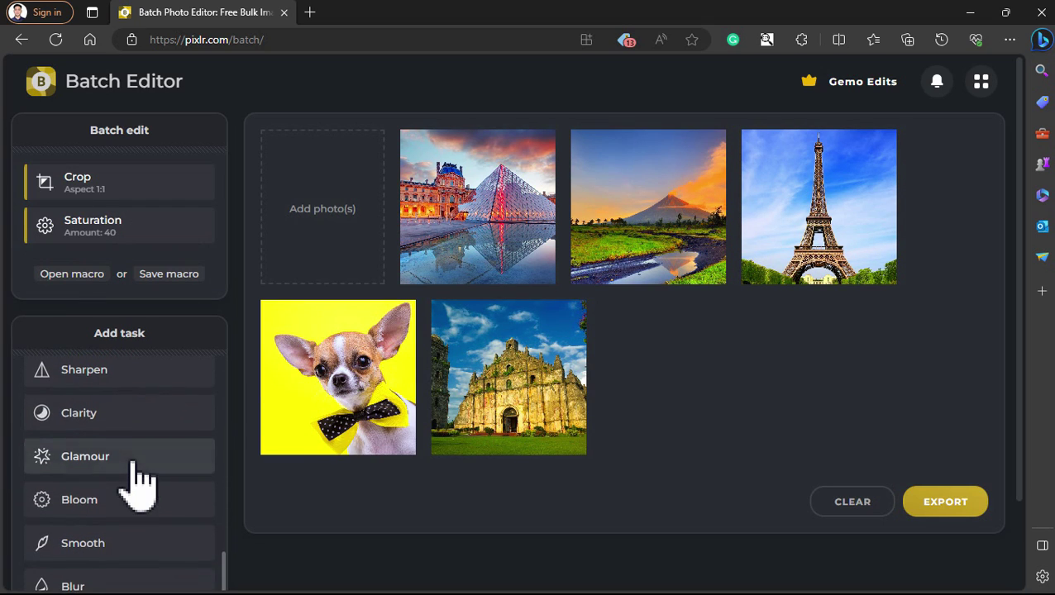
scroll(136, 484, up, 7)
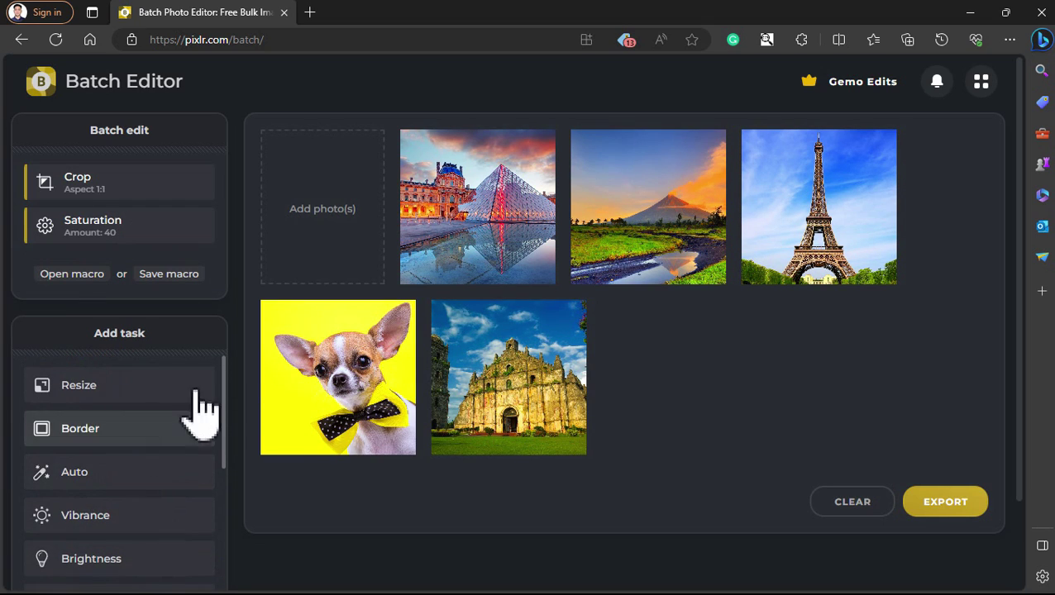
Export the batch as high-quality JPG files and save the zip archive as batch in the pixlr folder
click(949, 502)
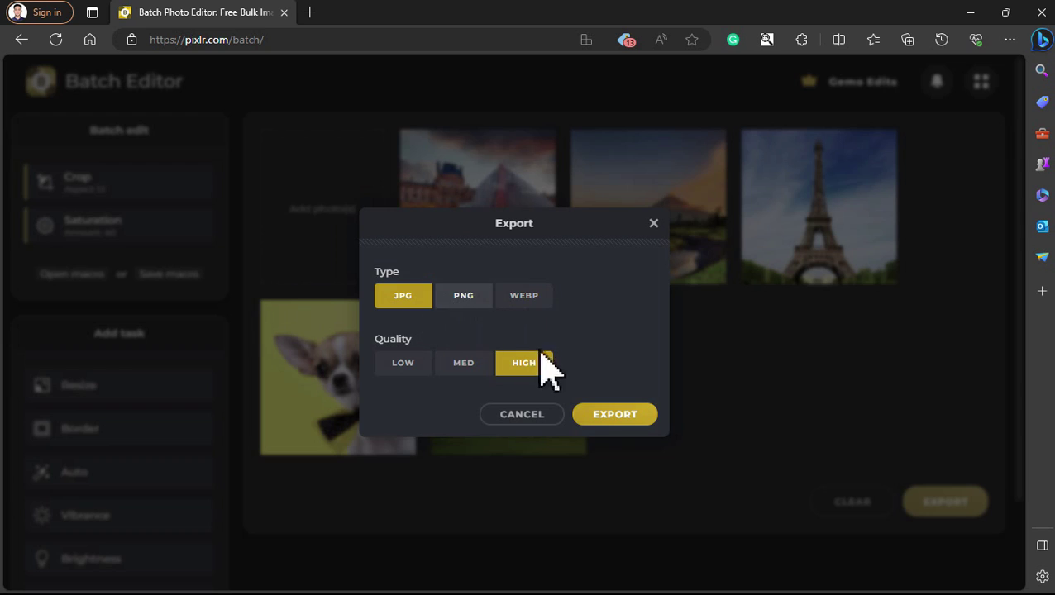
click(597, 413)
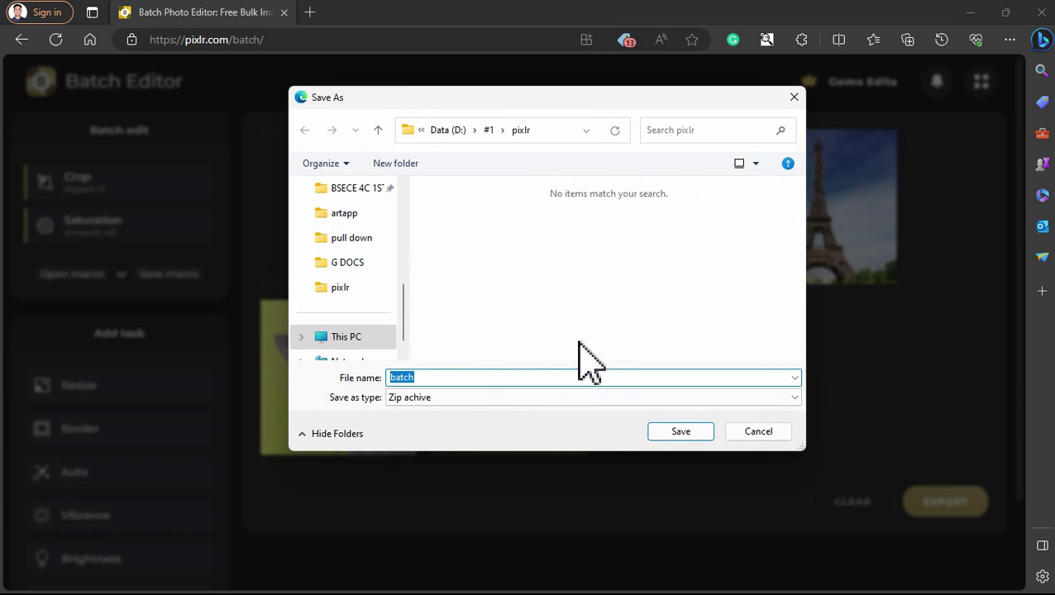
click(366, 287)
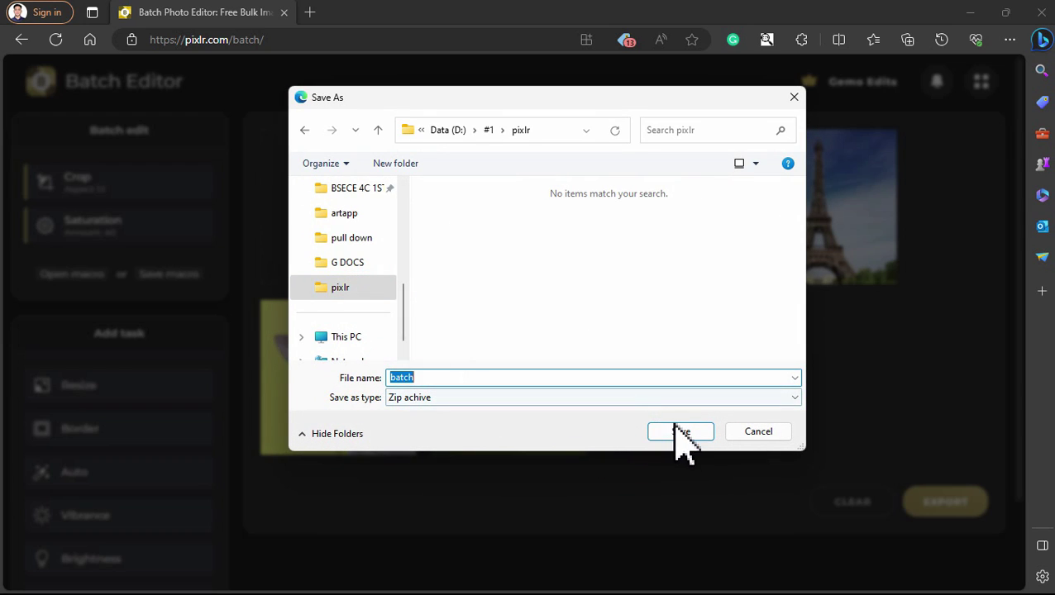
click(680, 432)
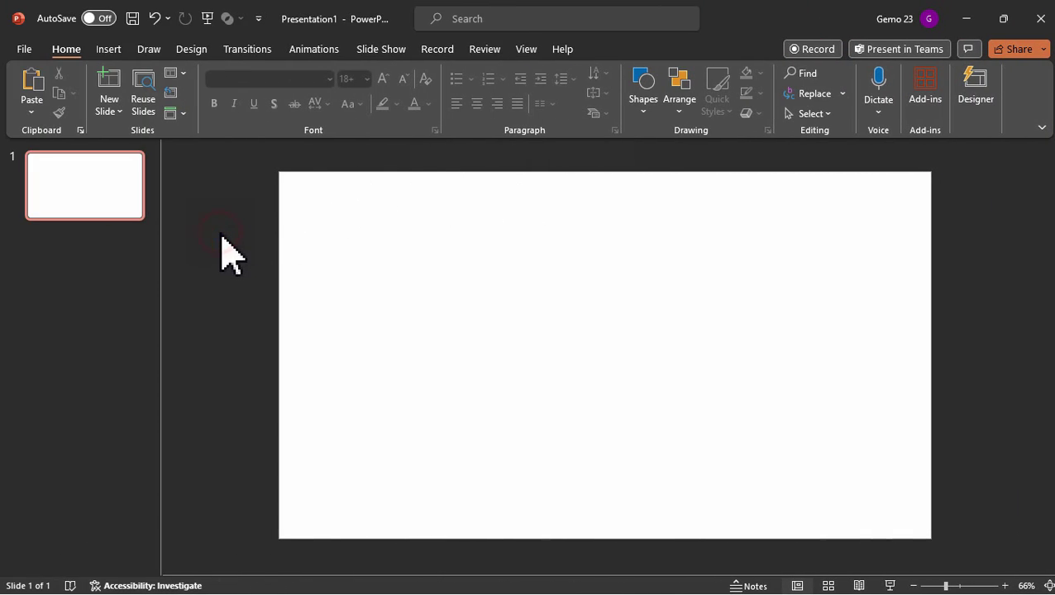
In PowerPoint, insert the Manila collage picture from the pixlr folder onto the first slide
click(116, 49)
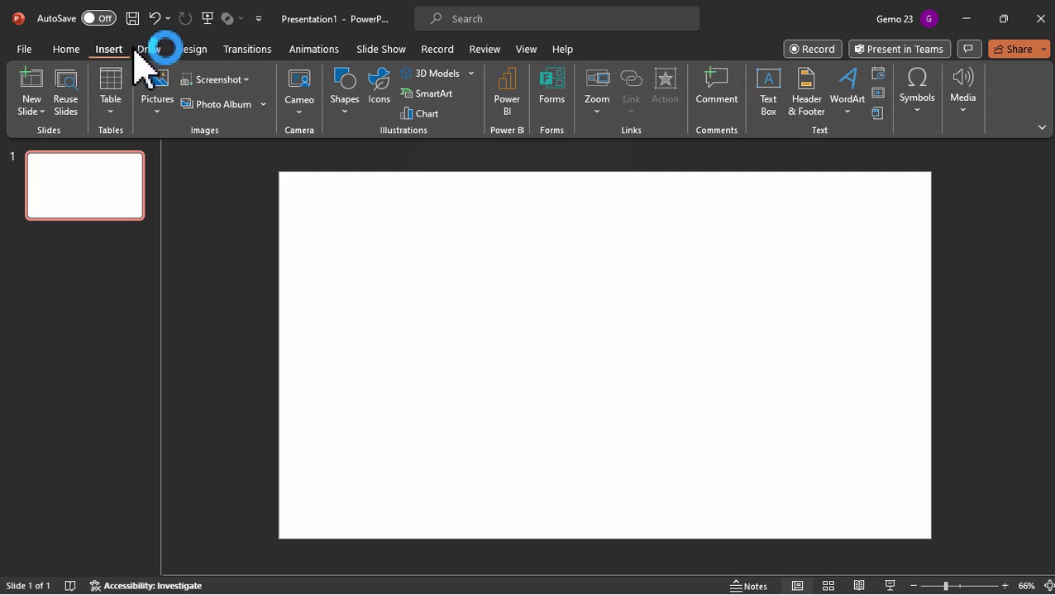
click(160, 109)
click(193, 158)
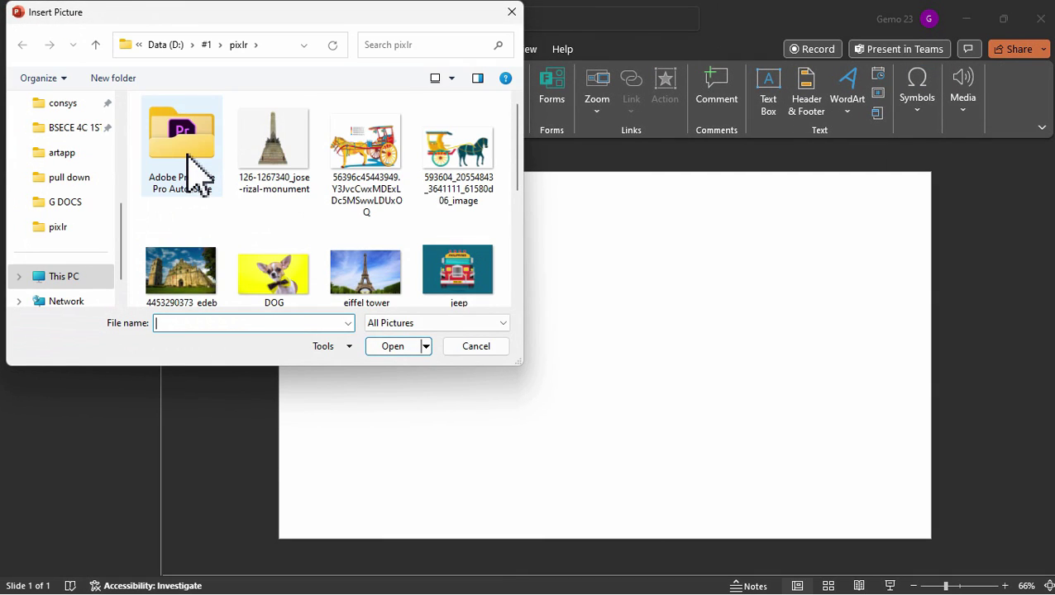
scroll(331, 190, down, 3)
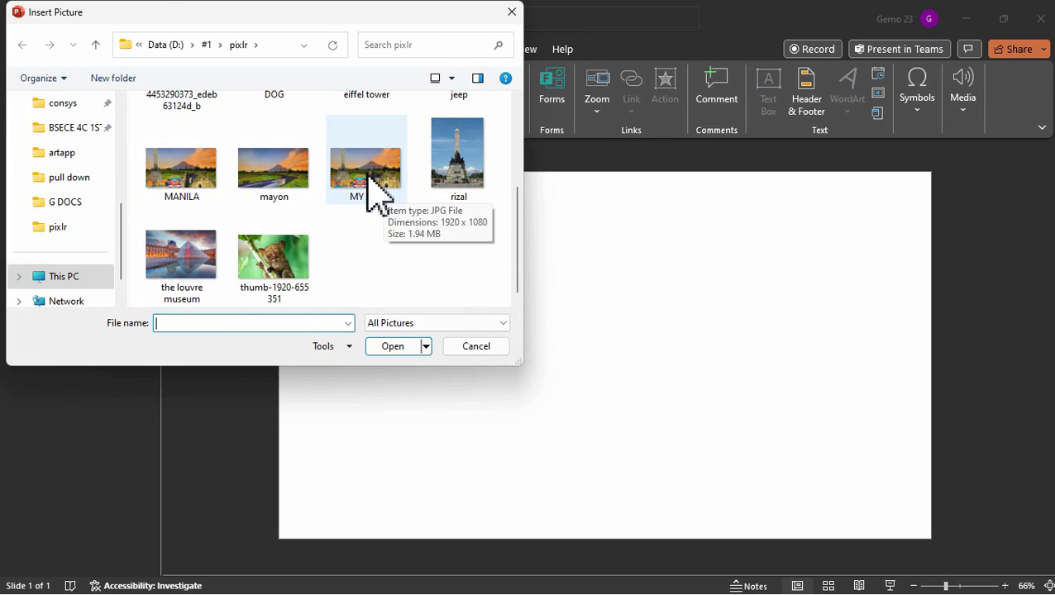
double_click(373, 184)
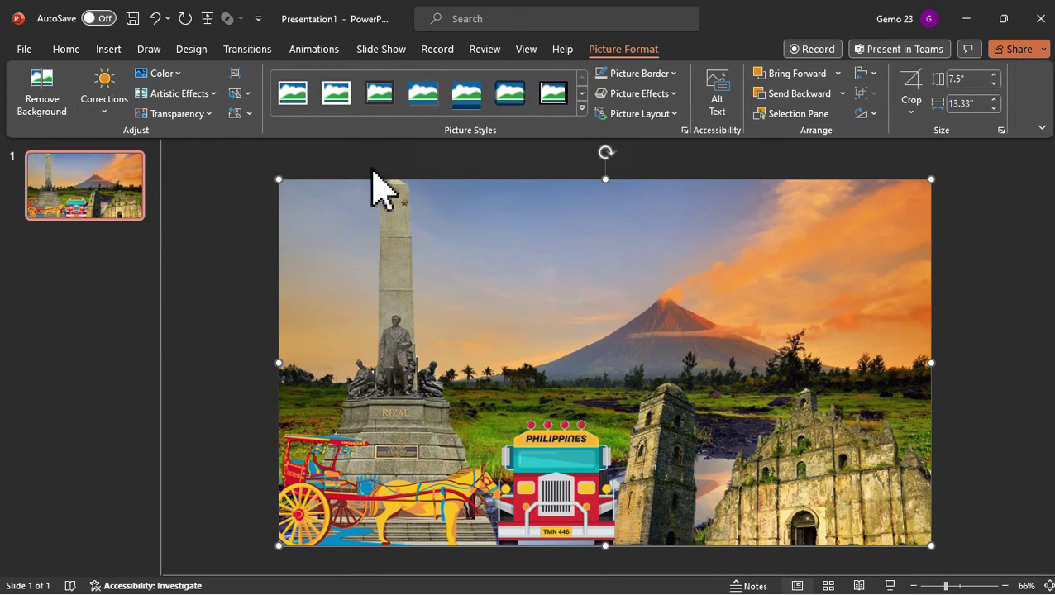
Send the collage picture to the back so that it shows through the MANILA cut-out letters
right_click(579, 227)
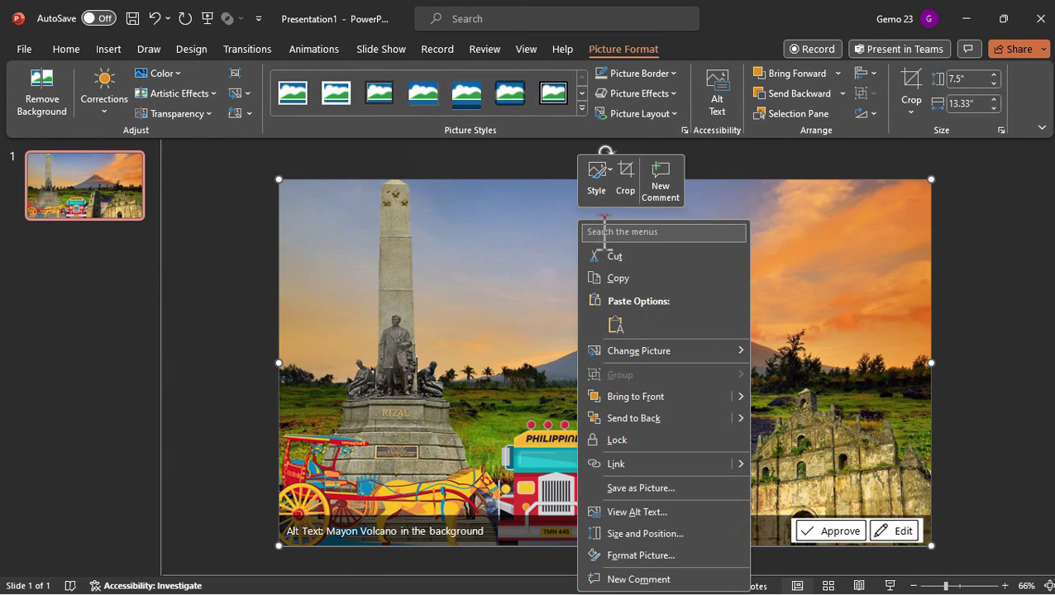
click(643, 419)
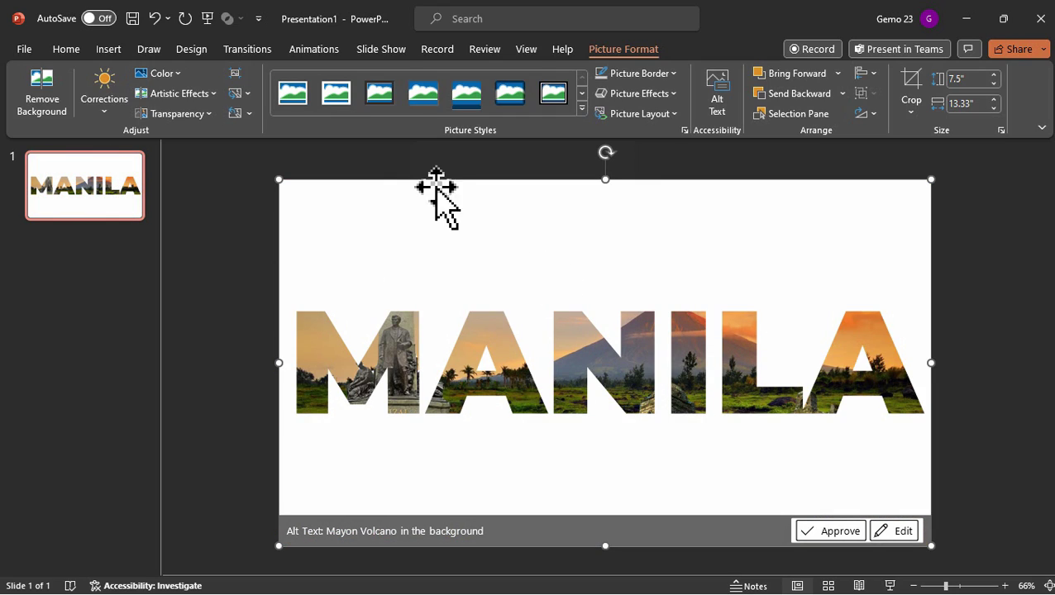
click(472, 161)
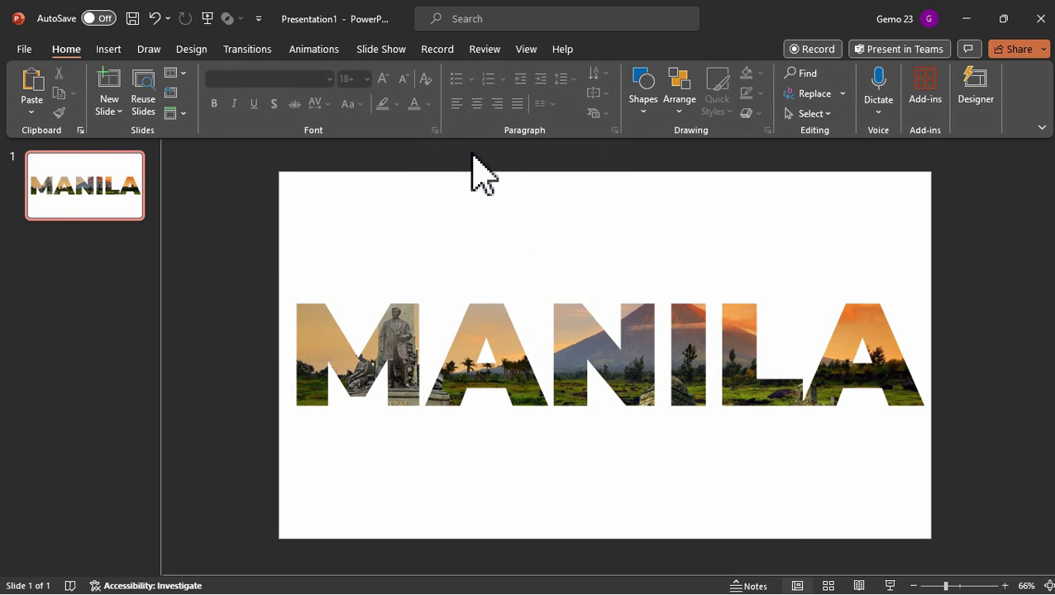
mouse_move(511, 222)
mouse_down()
mouse_move(422, 253)
mouse_move(495, 236)
mouse_move(477, 248)
mouse_move(557, 244)
mouse_move(494, 243)
mouse_move(515, 223)
mouse_up()
click(419, 167)
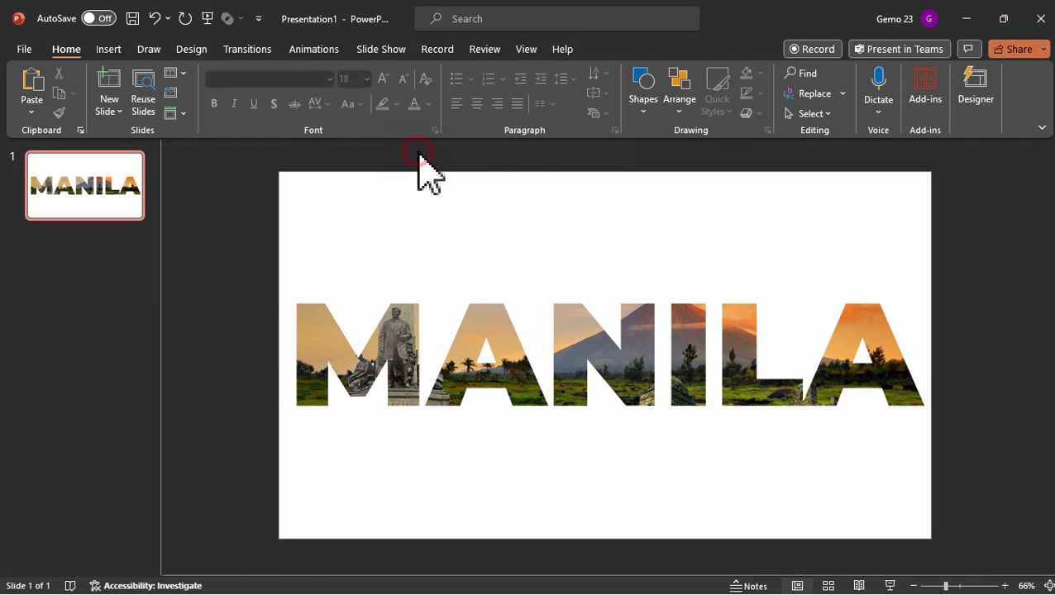
Duplicate the MANILA slide and enlarge the copy's cut-out shape to about 65.3 by 116.2 inches, with its N over the picture
right_click(114, 201)
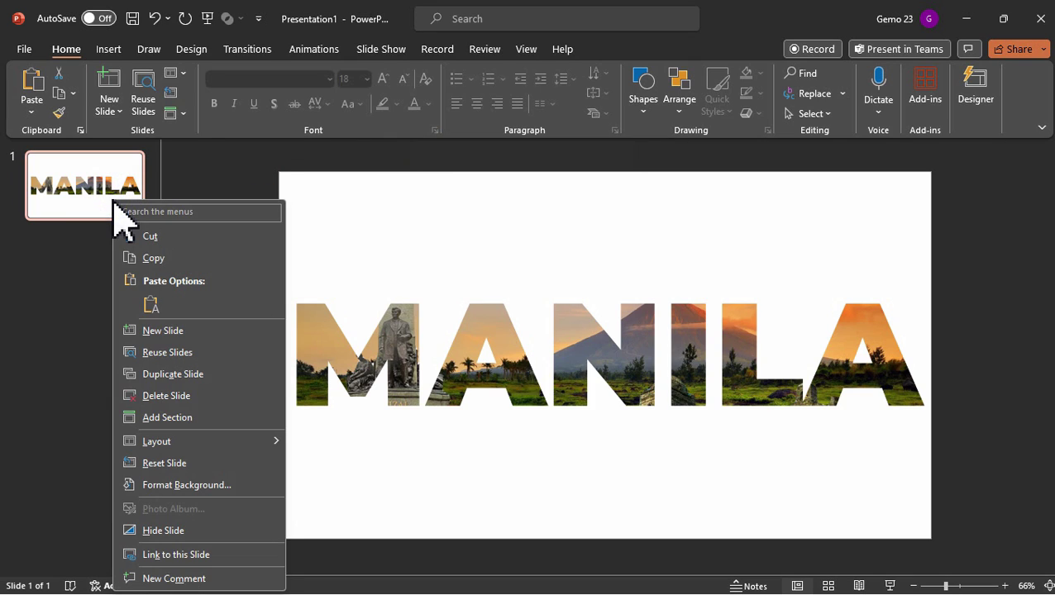
click(157, 371)
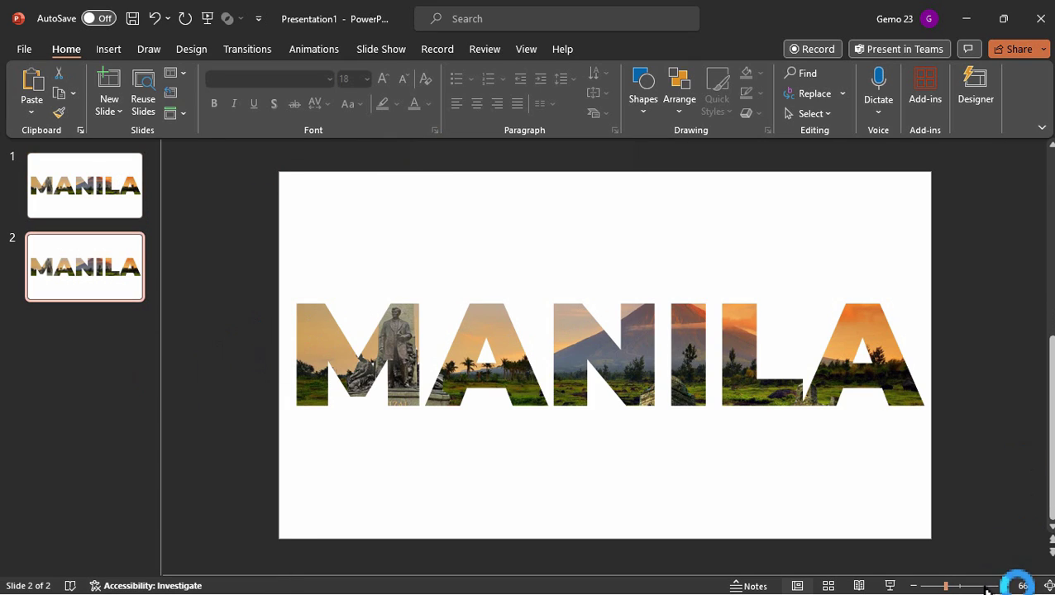
click(952, 586)
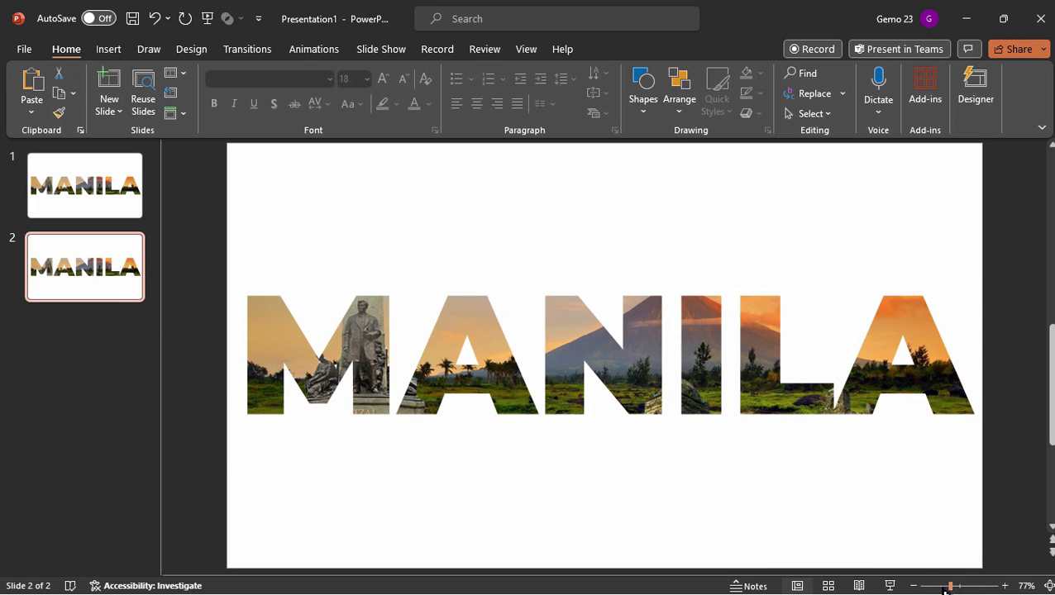
drag(951, 586, 913, 588)
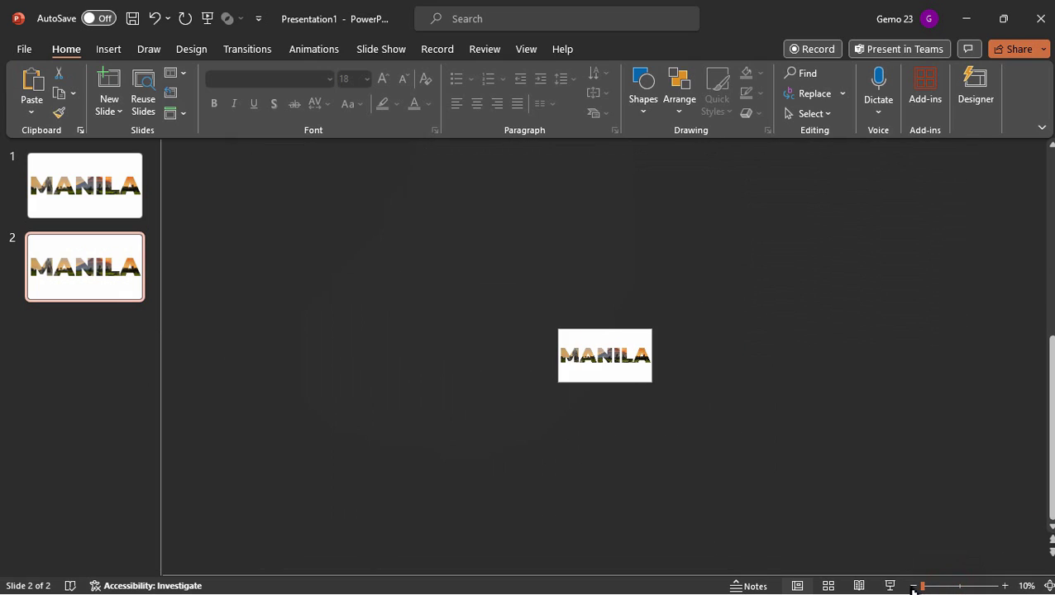
click(621, 339)
drag(652, 328, 1002, 228)
drag(557, 425, 306, 578)
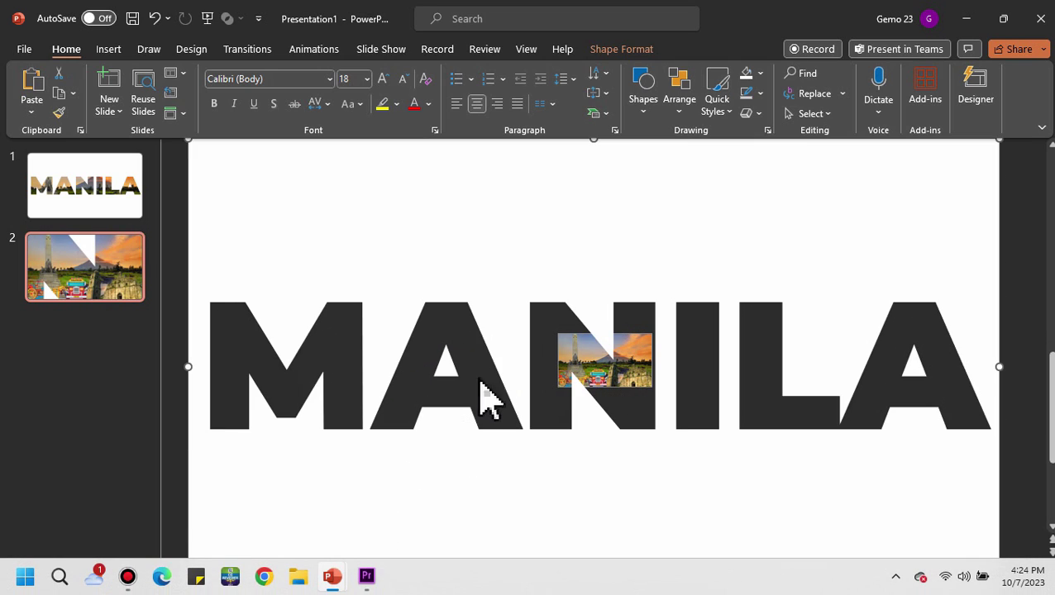
drag(480, 275, 508, 268)
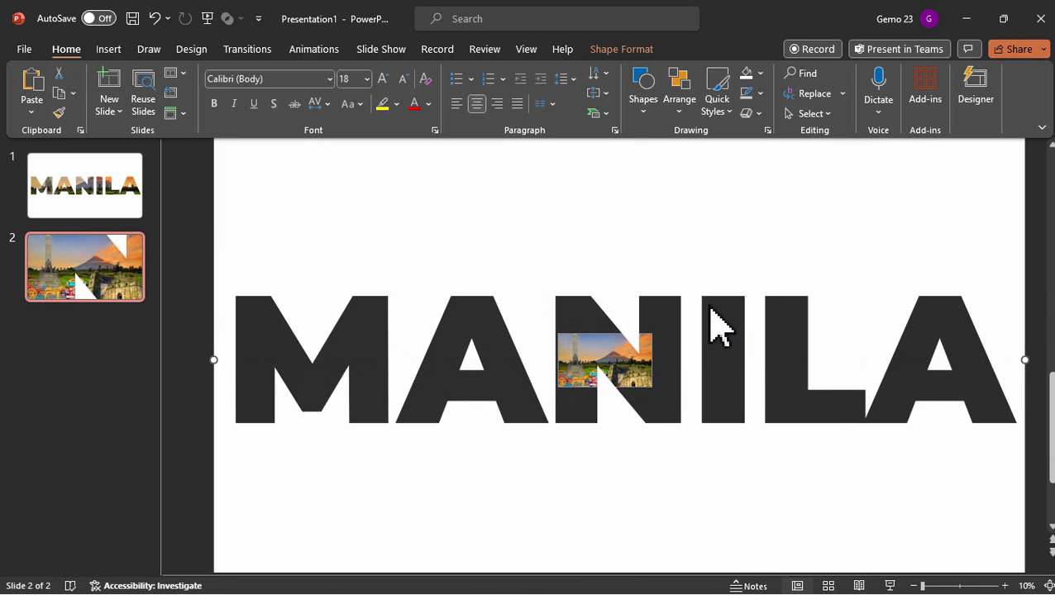
Scale the cut-out shape on slide 2 to 112% with the aspect ratio locked and move its N back over the picture
click(648, 52)
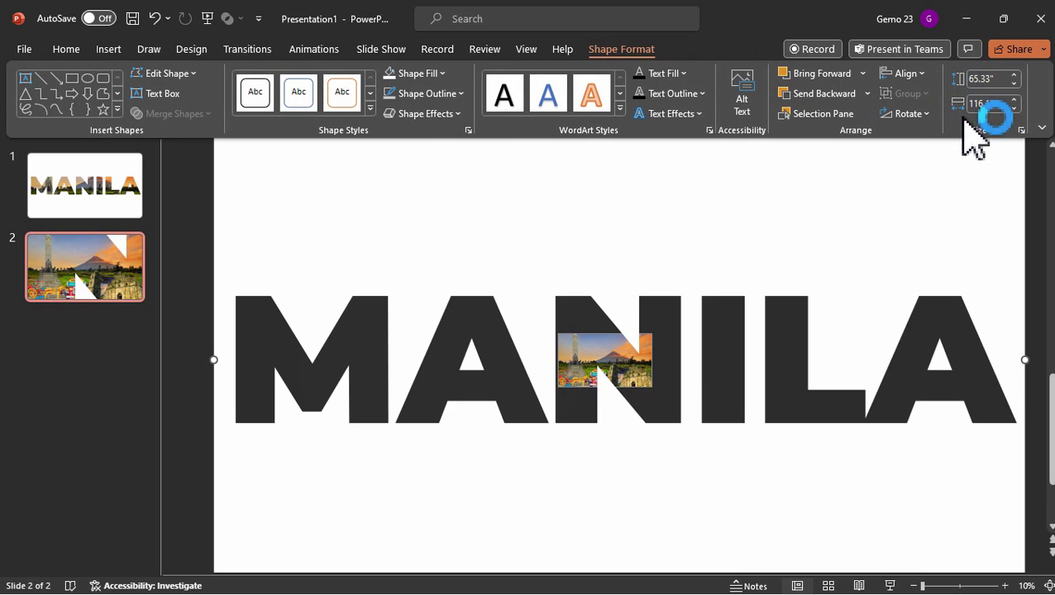
click(1020, 129)
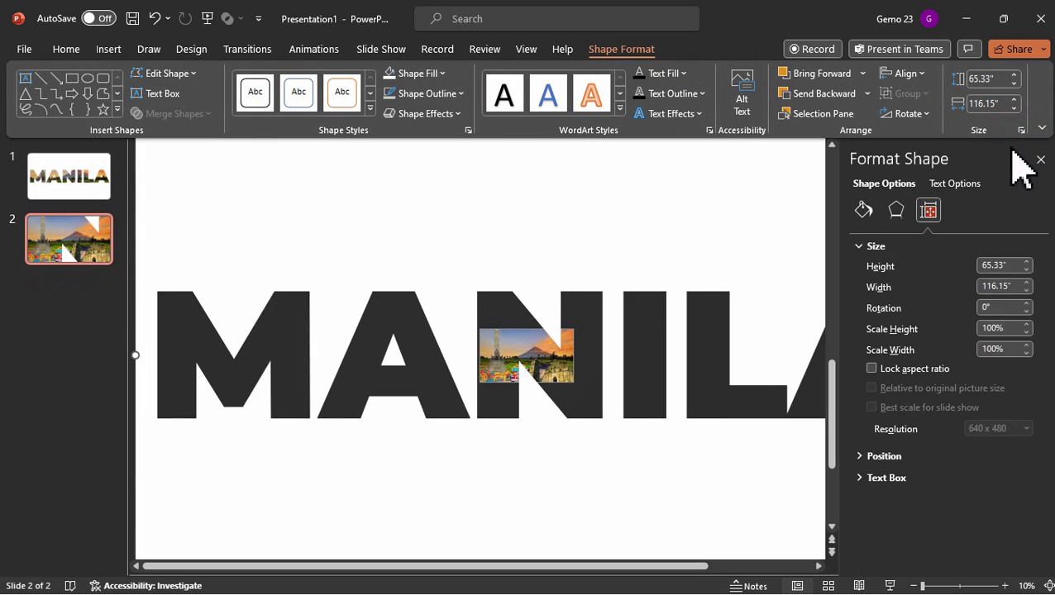
click(1026, 324)
click(1026, 324)
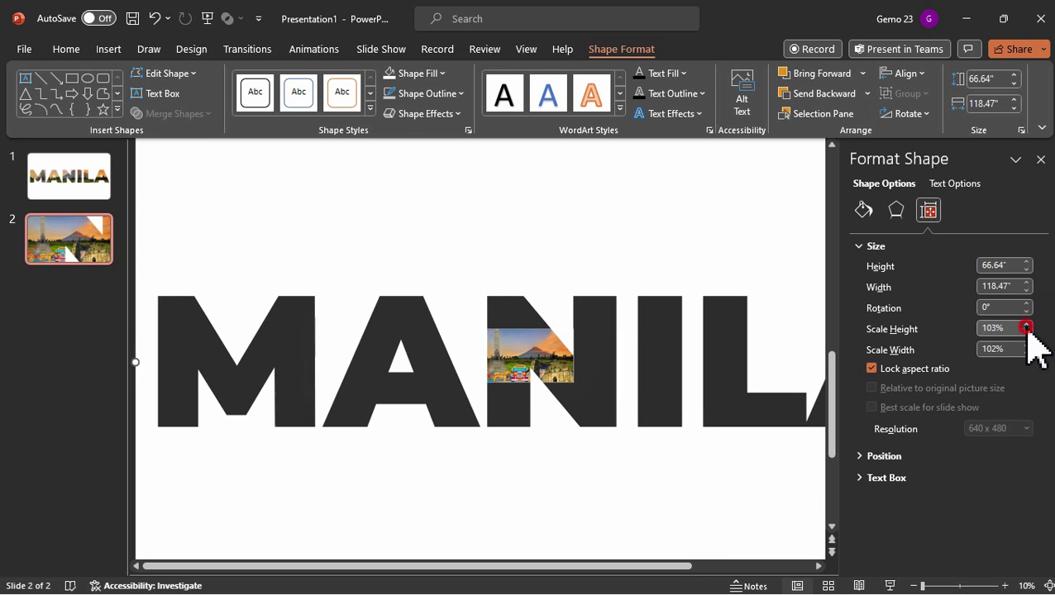
click(1025, 324)
click(1026, 324)
click(1026, 324)
click(1026, 324)
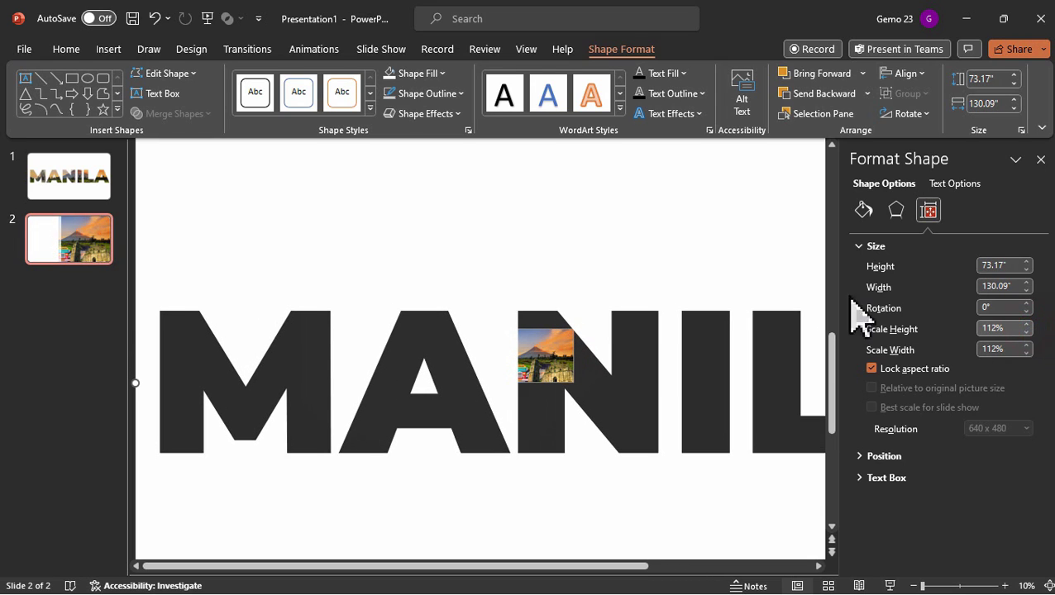
drag(623, 276, 575, 252)
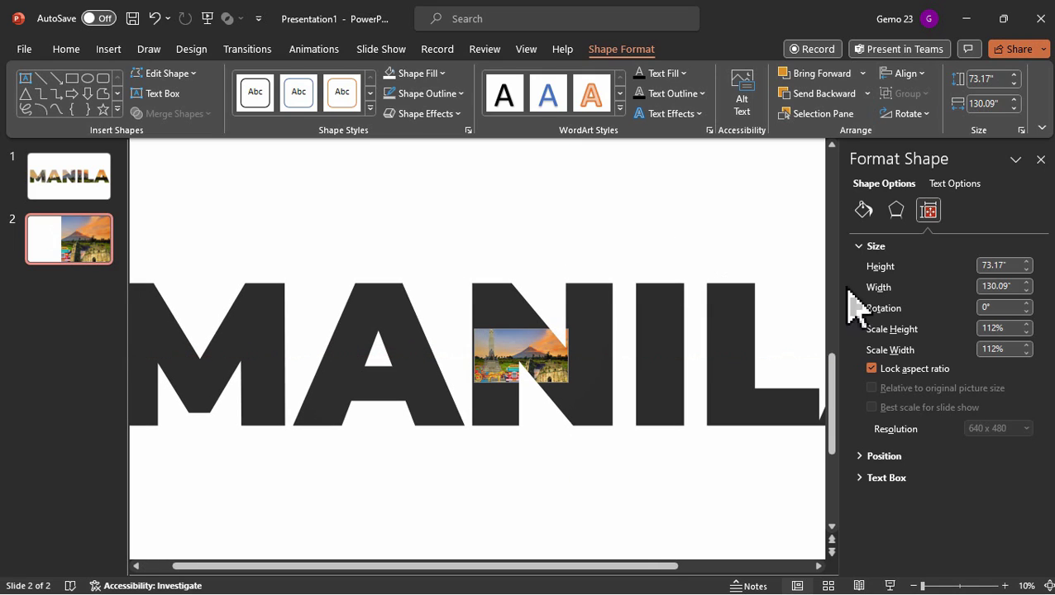
Scale the cut-out shape up to 125% and realign the edge of its N with the picture's edge
click(1026, 324)
click(1026, 324)
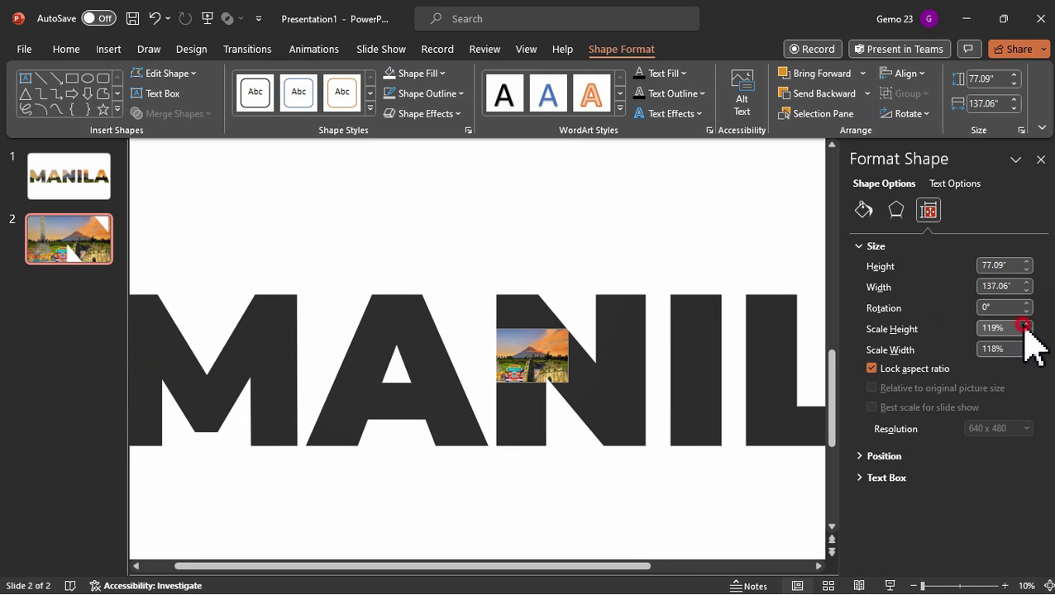
click(1025, 324)
click(1026, 324)
drag(627, 291, 583, 266)
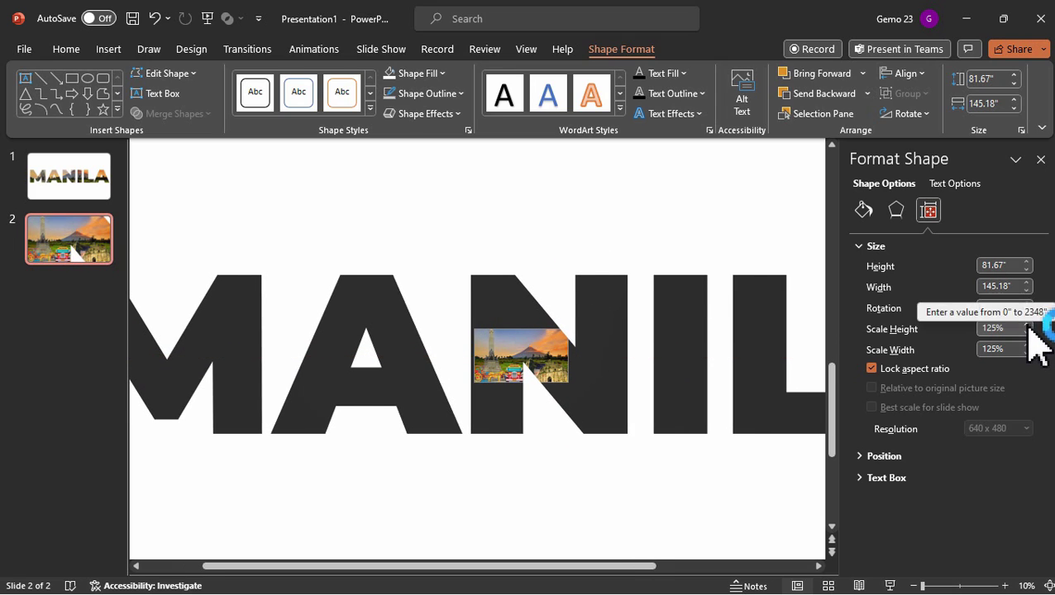
Scale the cut-out shape up to 160% and position it so the picture lies entirely within the N
drag(1026, 324, 1027, 324)
drag(619, 266, 588, 245)
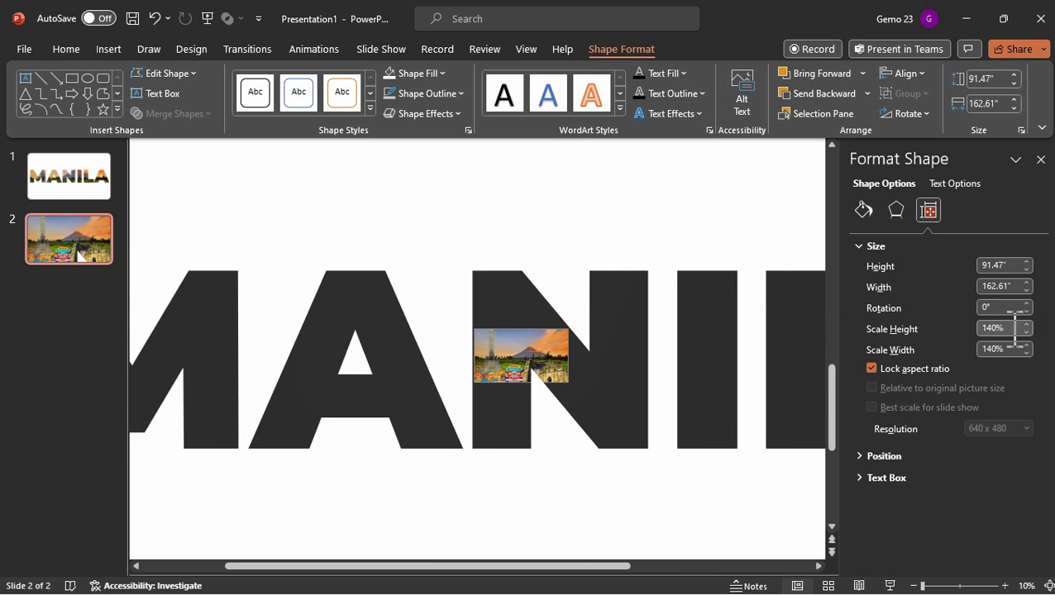
drag(1027, 324, 1026, 325)
drag(645, 266, 578, 242)
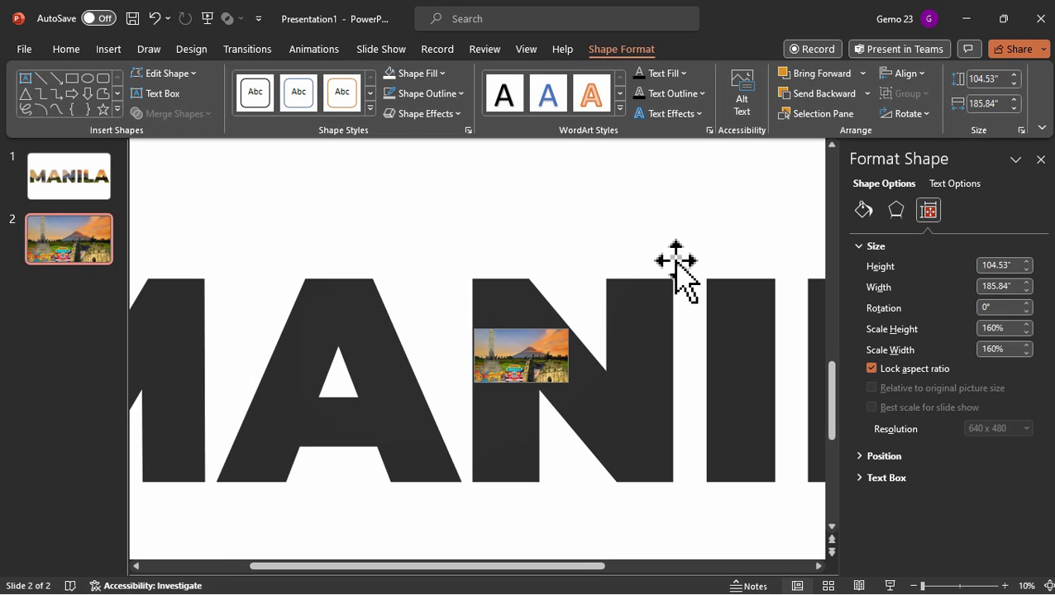
click(1040, 160)
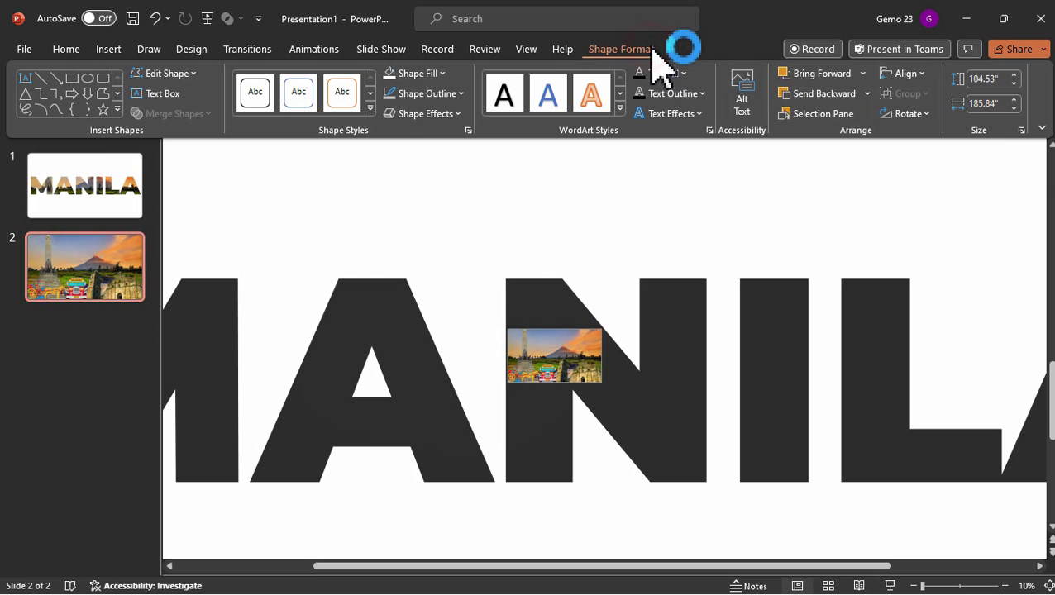
Select the collage picture behind the cut-out shape on slide 2 and enlarge it to about 8.6 by 15.3 inches
click(806, 113)
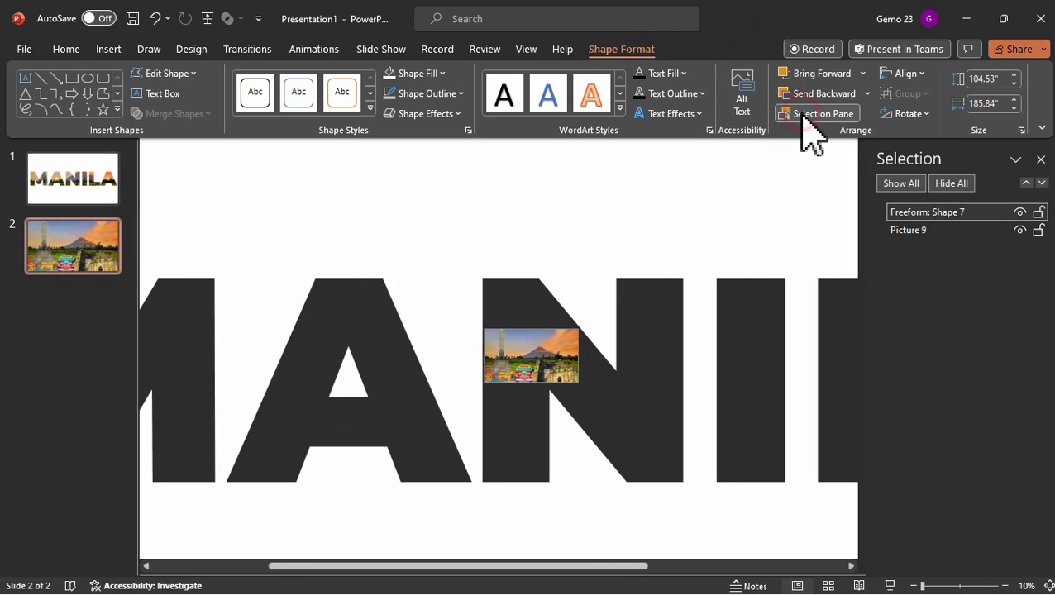
click(912, 231)
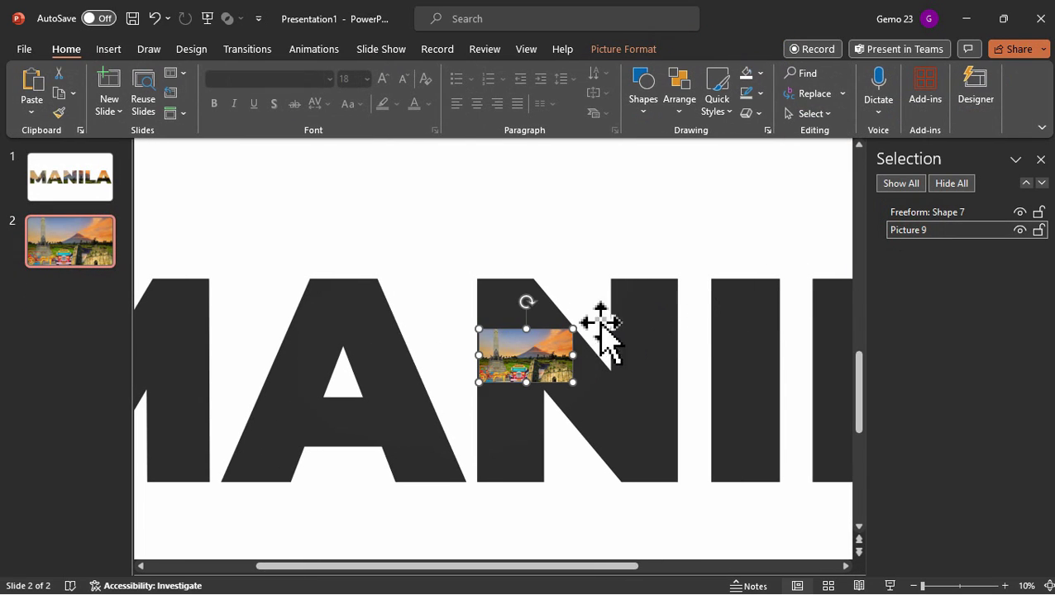
drag(572, 327, 546, 347)
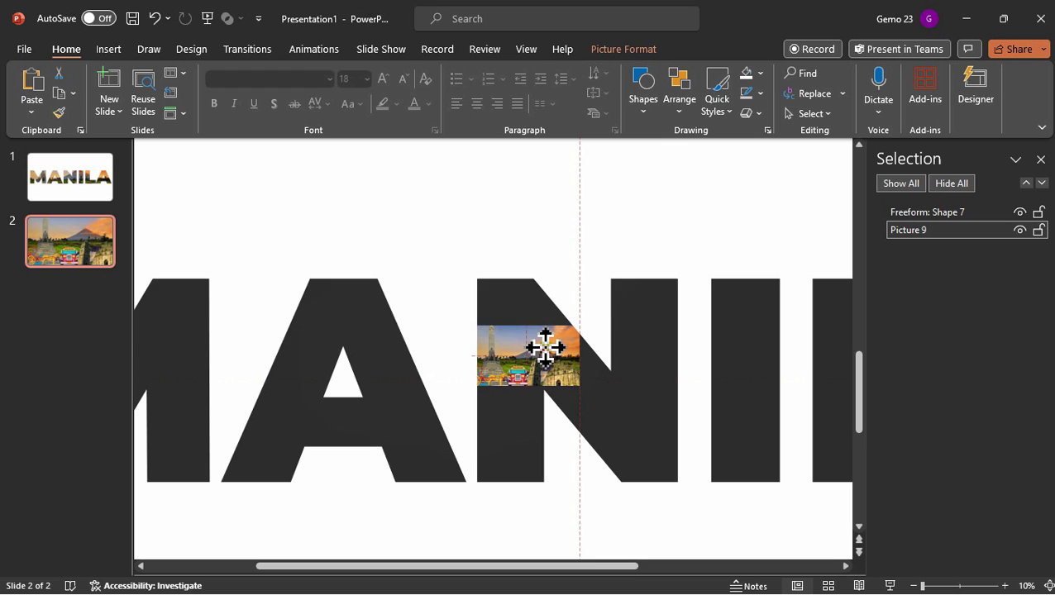
scroll(557, 364, up, 4)
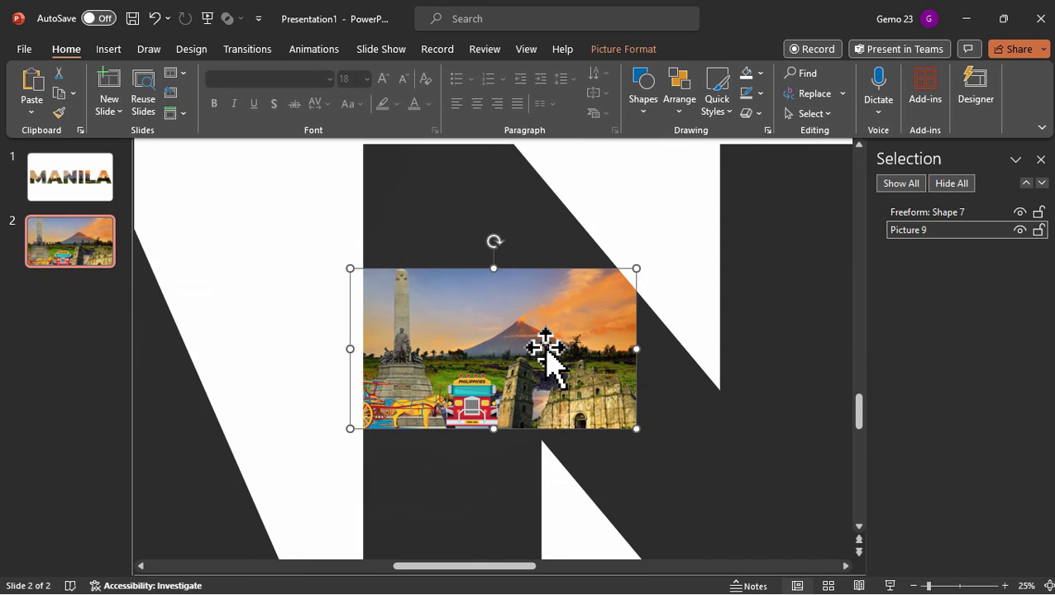
Crop the collage picture on all four sides so that it fits inside the letter N
drag(539, 323, 541, 331)
double_click(545, 314)
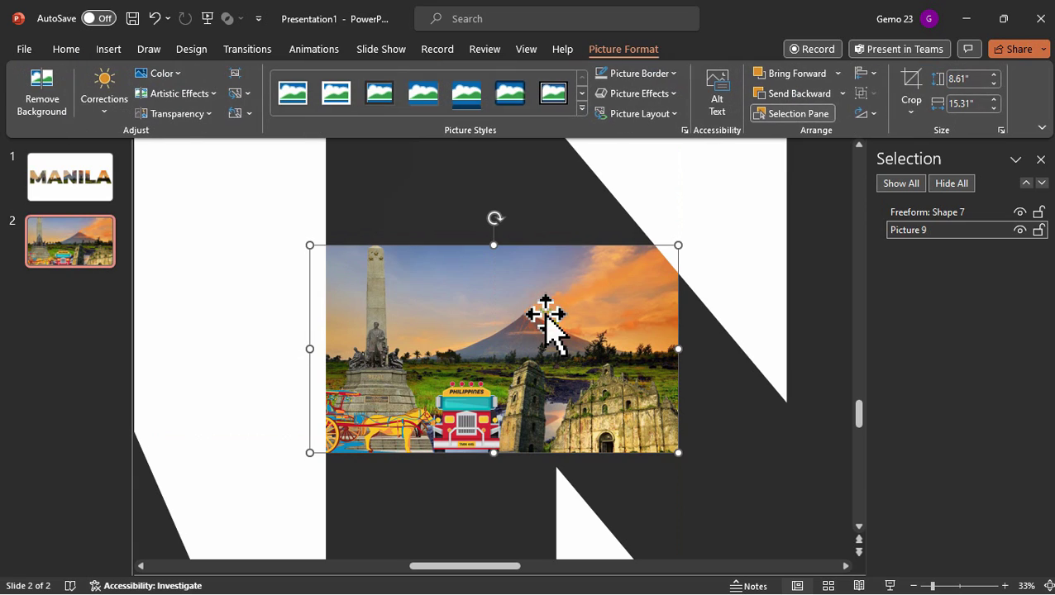
click(912, 91)
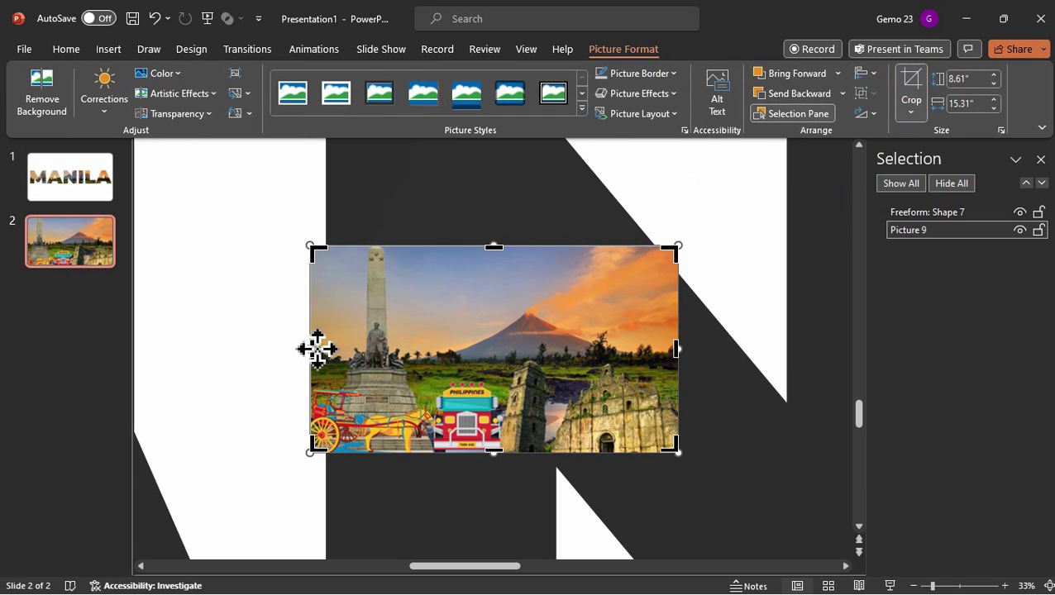
drag(310, 348, 334, 360)
drag(509, 240, 508, 259)
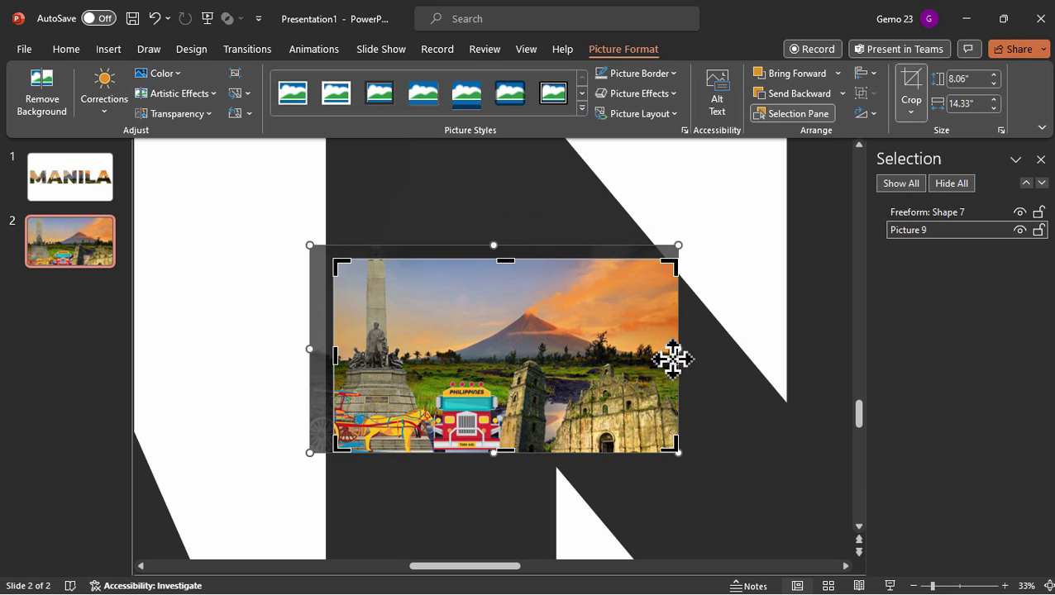
drag(675, 358, 653, 358)
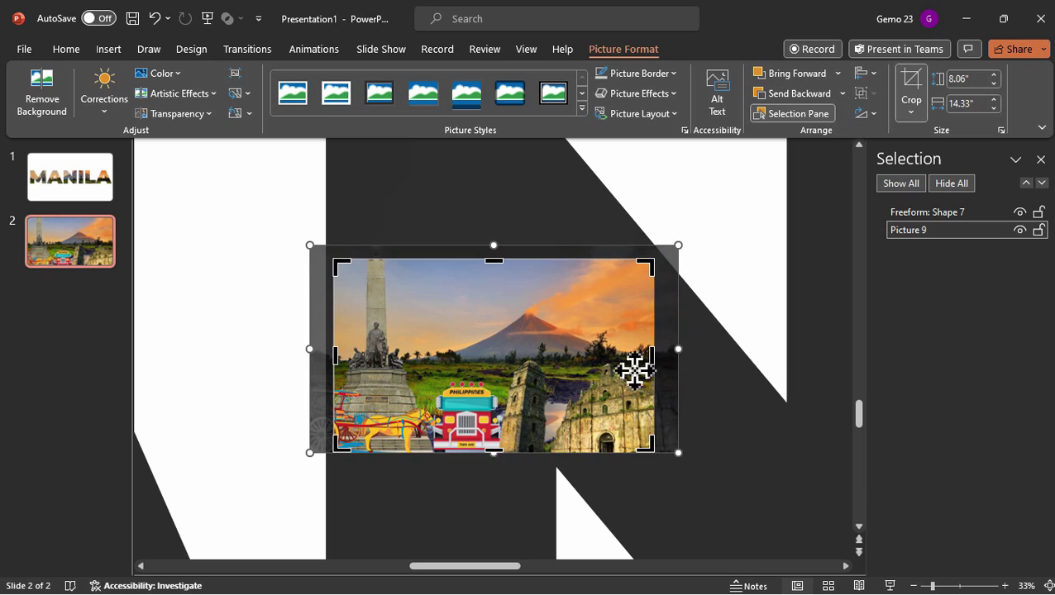
mouse_move(483, 453)
mouse_down()
mouse_move(500, 429)
mouse_move(499, 440)
mouse_up()
click(546, 221)
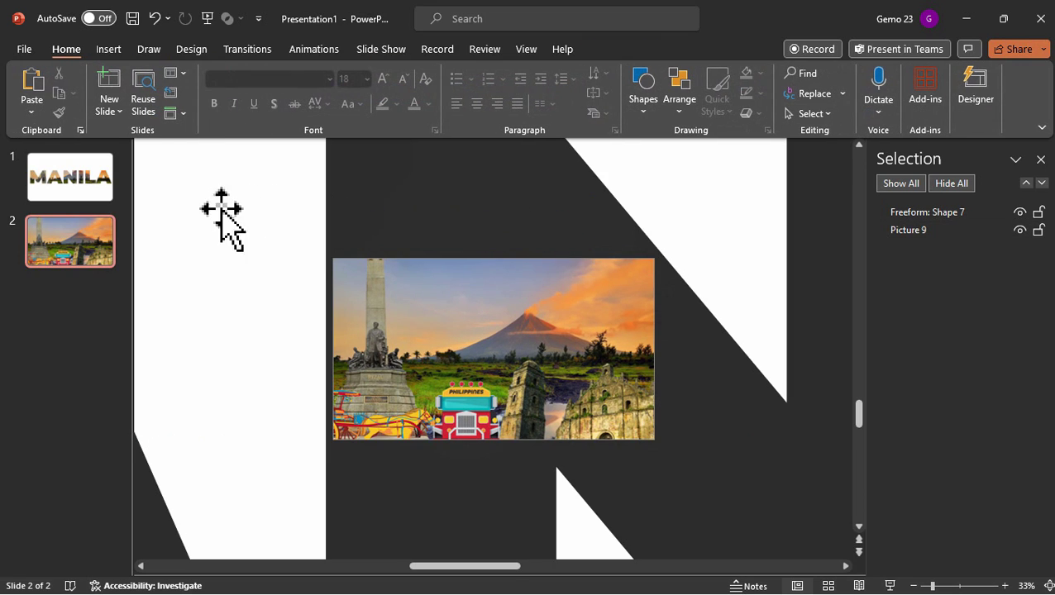